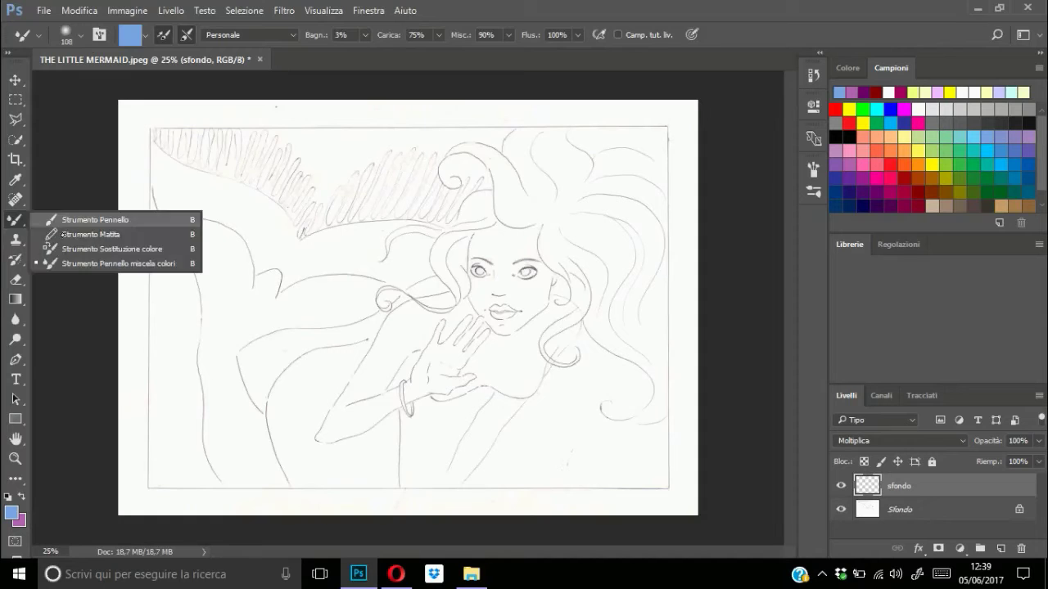
# Paint a translucent blue wash over the sketch with a large soft brush.
pyautogui.click(72, 35)
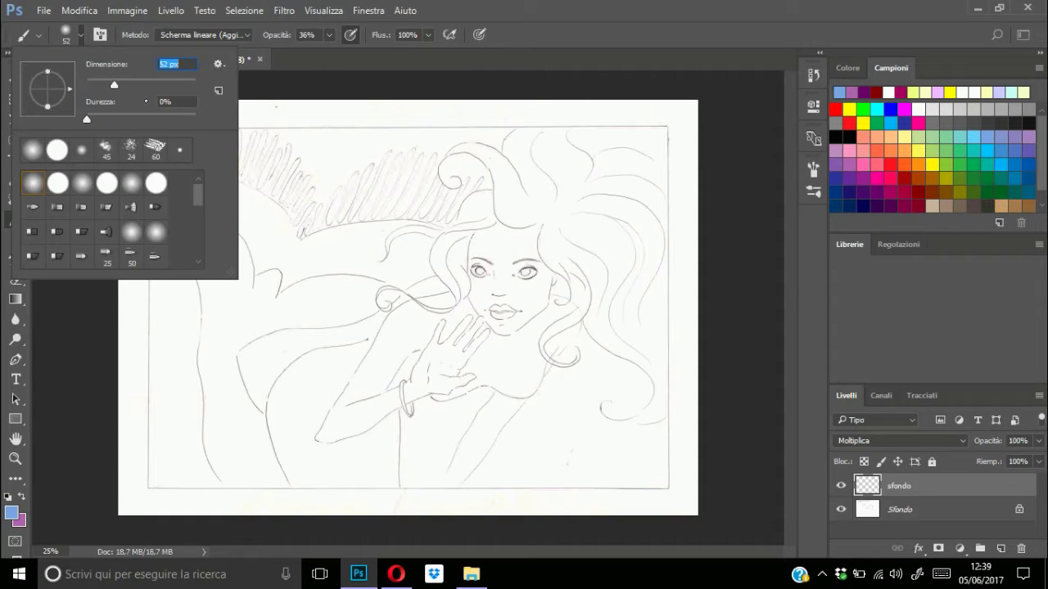
pyautogui.moveTo(99, 72); pyautogui.dragTo(114, 72)
pyautogui.press('Return')
pyautogui.moveTo(205, 123)
pyautogui.mouseDown()
pyautogui.moveTo(166, 167)
pyautogui.moveTo(197, 491)
pyautogui.moveTo(598, 491)
pyautogui.moveTo(220, 440)
pyautogui.moveTo(281, 206)
pyautogui.moveTo(269, 292)
pyautogui.moveTo(273, 467)
pyautogui.moveTo(319, 463)
pyautogui.moveTo(418, 166)
pyautogui.moveTo(474, 294)
pyautogui.moveTo(527, 489)
pyautogui.moveTo(435, 449)
pyautogui.moveTo(549, 412)
pyautogui.moveTo(664, 218)
pyautogui.moveTo(434, 183)
pyautogui.moveTo(486, 374)
pyautogui.mouseUp()
# Erase soft patches of the blue over the tail with a soft round eraser.
pyautogui.press('e')
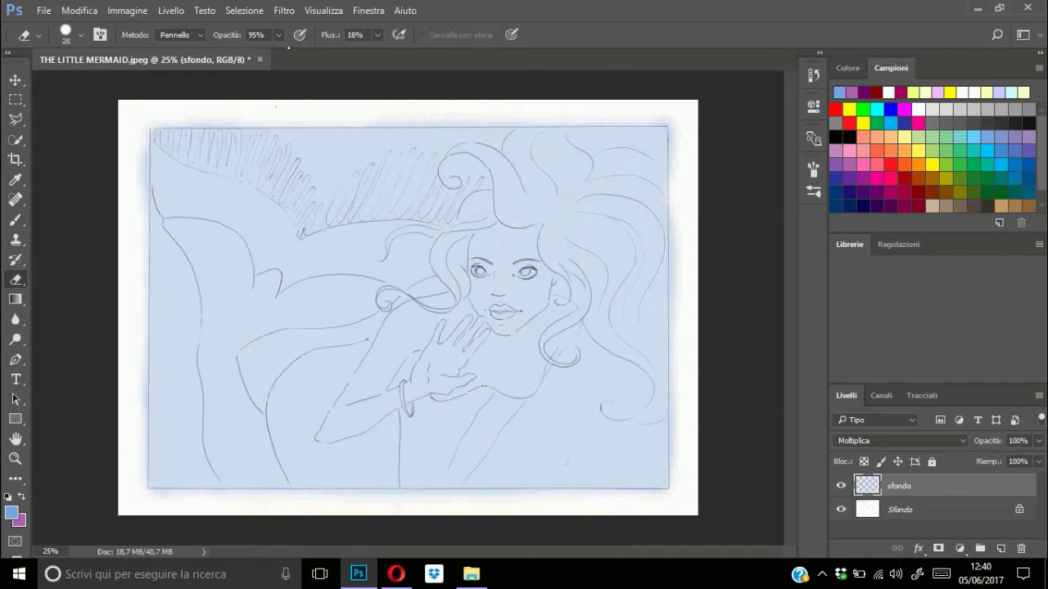
pyautogui.click(80, 34)
pyautogui.click(32, 182)
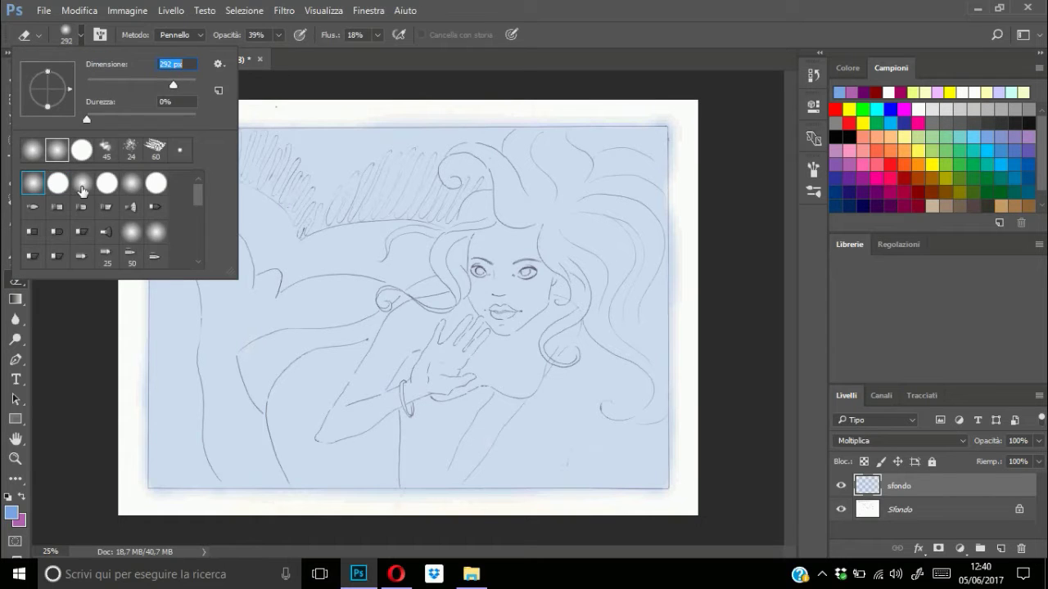
pyautogui.press('Return')
pyautogui.moveTo(225, 224)
pyautogui.mouseDown()
pyautogui.moveTo(276, 435)
pyautogui.moveTo(352, 417)
pyautogui.mouseUp()
# With a much larger eraser, lighten the blue over the hair, face, chest and lower body.
pyautogui.click(80, 34)
pyautogui.moveTo(508, 164)
pyautogui.mouseDown()
pyautogui.moveTo(550, 237)
pyautogui.moveTo(491, 294)
pyautogui.mouseUp()
pyautogui.press('Return')
pyautogui.moveTo(524, 352)
pyautogui.mouseDown()
pyautogui.moveTo(343, 246)
pyautogui.moveTo(221, 270)
pyautogui.mouseUp()
pyautogui.moveTo(491, 443); pyautogui.dragTo(483, 426)
pyautogui.moveTo(563, 262); pyautogui.dragTo(503, 349)
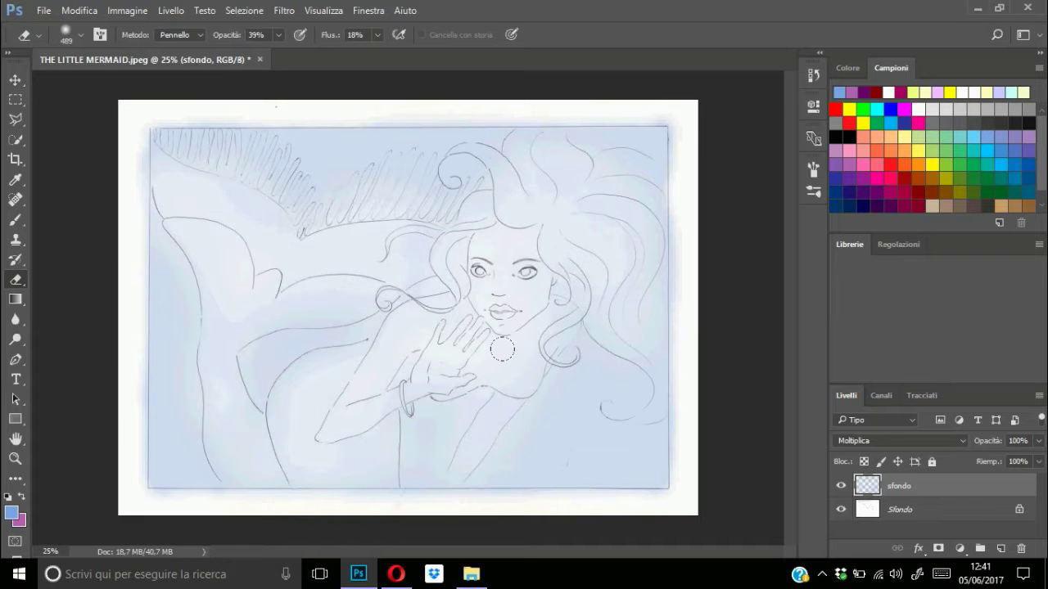
# Add a new layer in Moltiplica (Multiply) blend mode above sfondo.
pyautogui.click(15, 219)
pyautogui.hotkey('ctrl', 'shift', 'n')
pyautogui.click(442, 237)
pyautogui.click(442, 282)
pyautogui.click(692, 181)
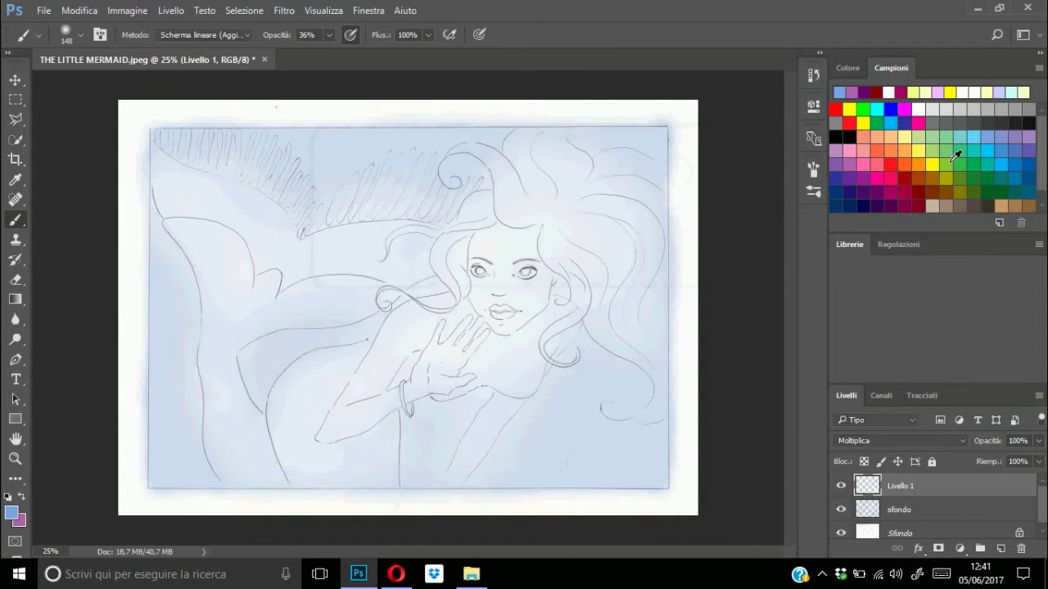
# Pick a light lilac painting colour in the Colore field.
pyautogui.click(848, 68)
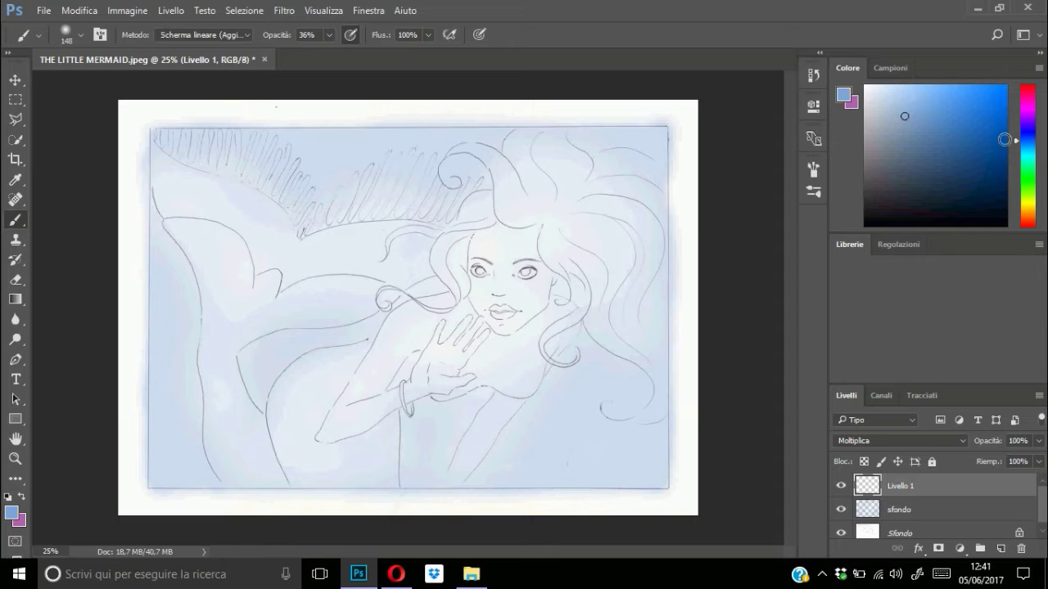
pyautogui.click(903, 105)
pyautogui.click(898, 112)
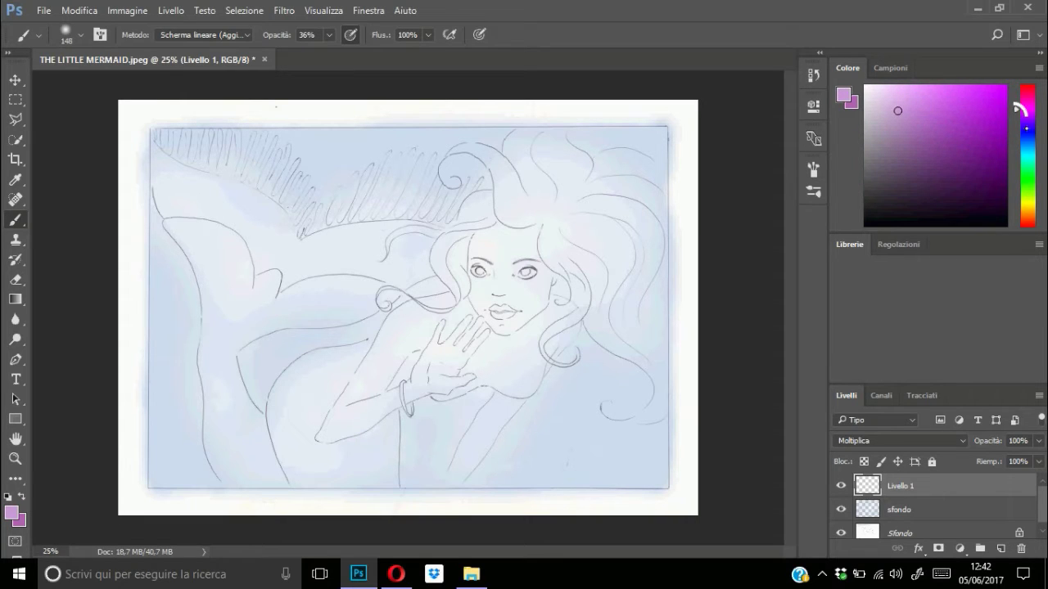
# Check reference images in the browser, shift the colour toward pink-magenta, and name the layer 'pelle'.
pyautogui.click(396, 573)
pyautogui.hotkey('alt', 'Tab')
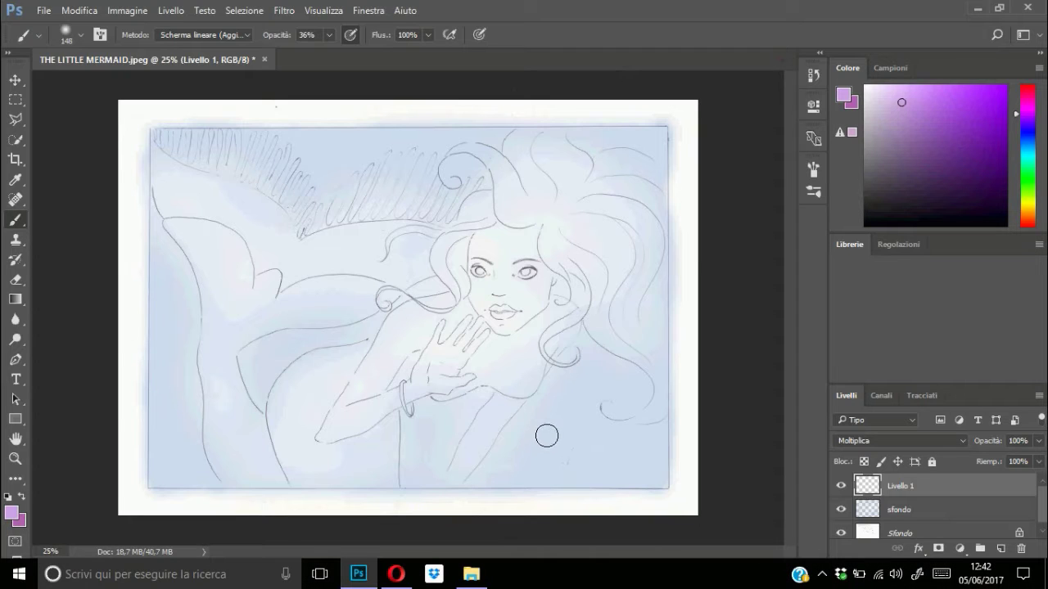
pyautogui.click(1025, 108)
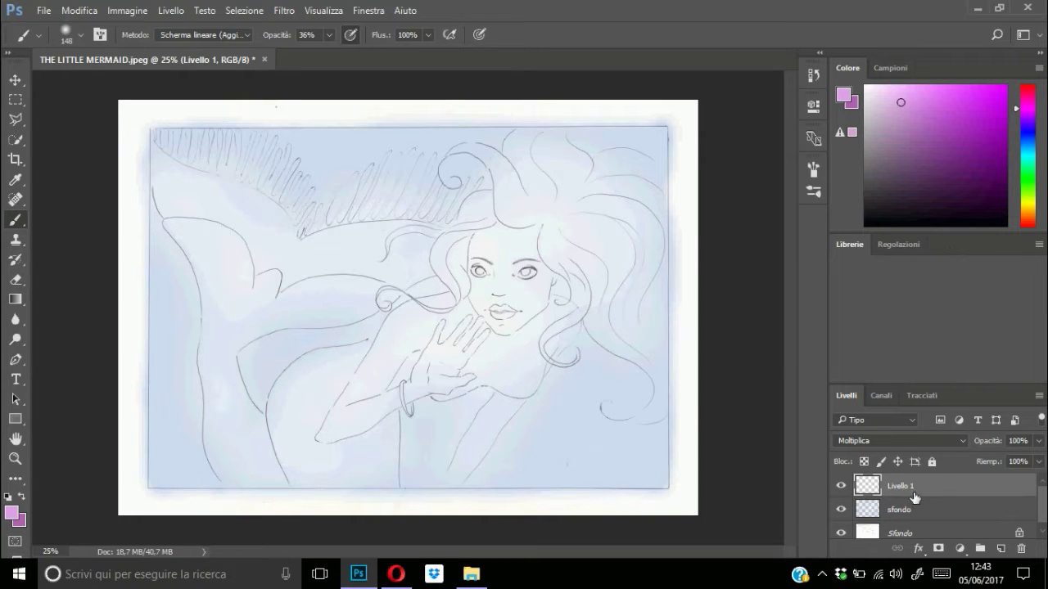
pyautogui.write('pelle')
pyautogui.press('Return')
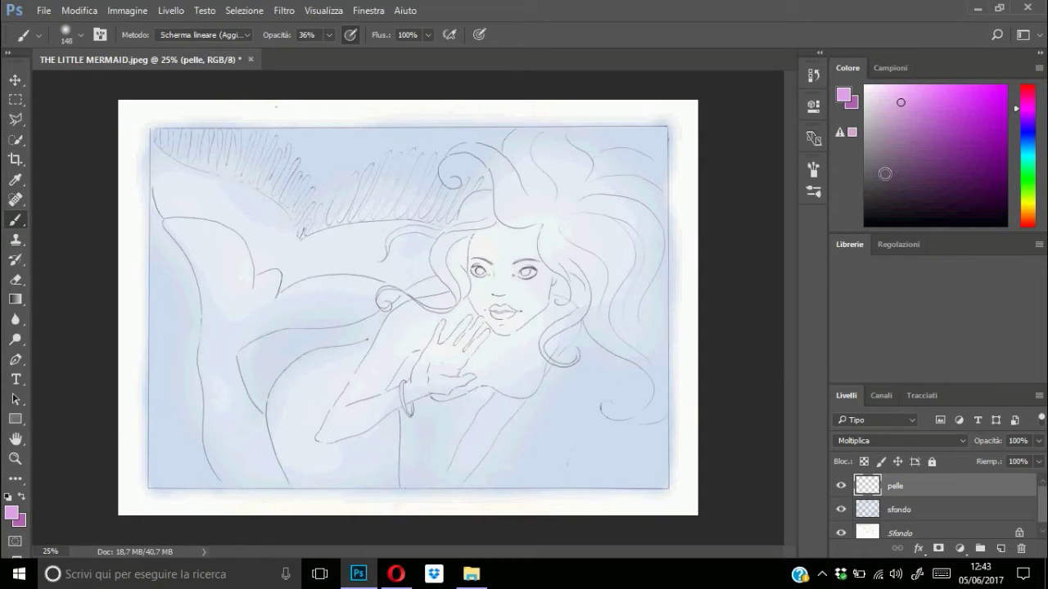
# Switch the colour to cyan and paint it over the arm, hand, chest and neck.
pyautogui.moveTo(1022, 129); pyautogui.dragTo(1028, 162)
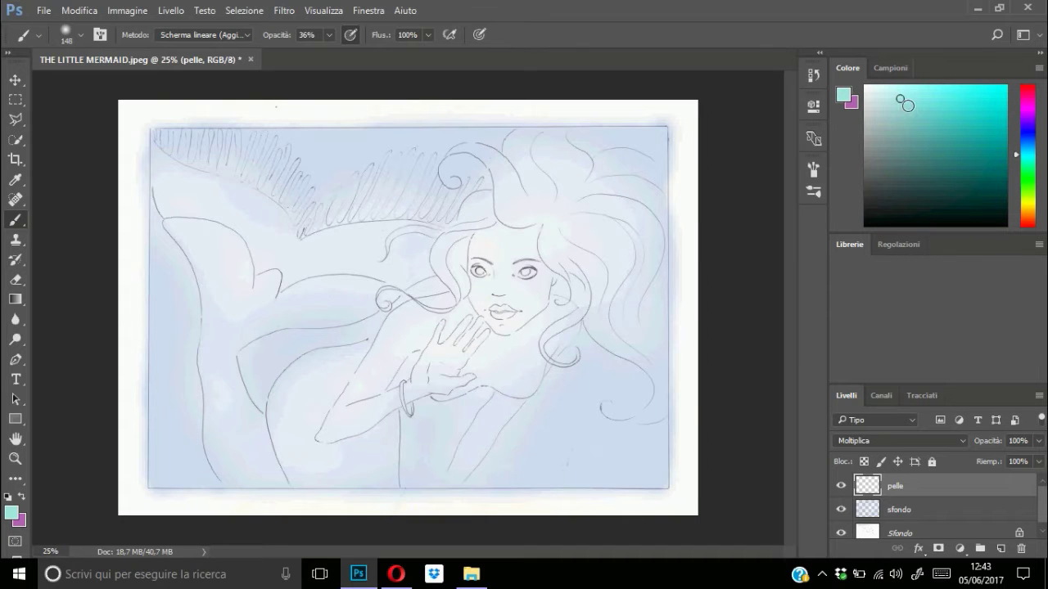
pyautogui.scroll(2, 427, 371)
pyautogui.moveTo(270, 393)
pyautogui.mouseDown()
pyautogui.moveTo(373, 246)
pyautogui.moveTo(242, 417)
pyautogui.mouseUp()
pyautogui.moveTo(634, 275)
pyautogui.mouseDown()
pyautogui.moveTo(604, 369)
pyautogui.moveTo(663, 237)
pyautogui.mouseUp()
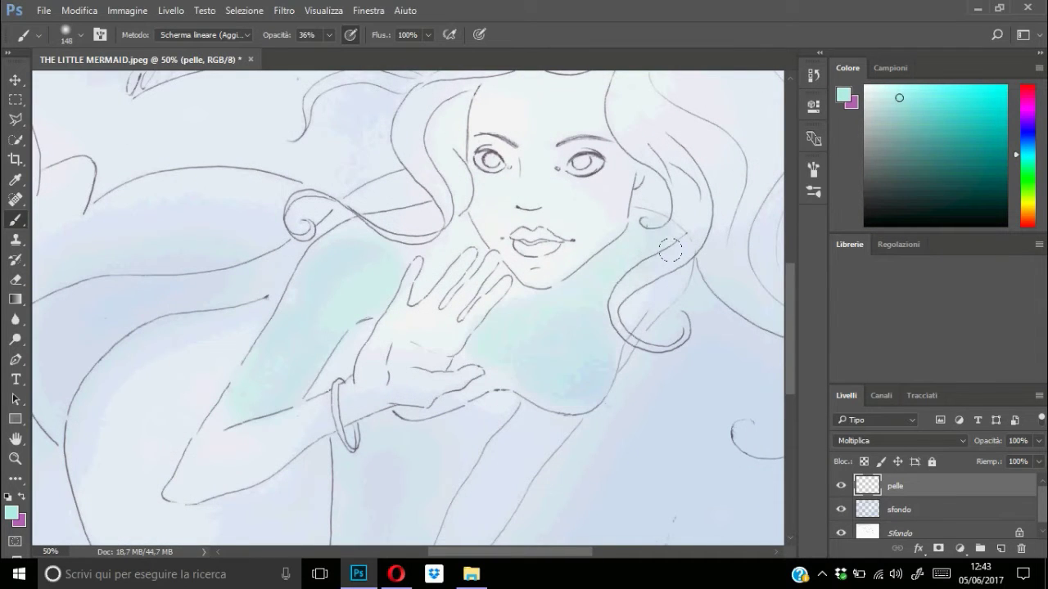
pyautogui.moveTo(188, 491)
pyautogui.mouseDown()
pyautogui.moveTo(245, 472)
pyautogui.moveTo(324, 397)
pyautogui.mouseUp()
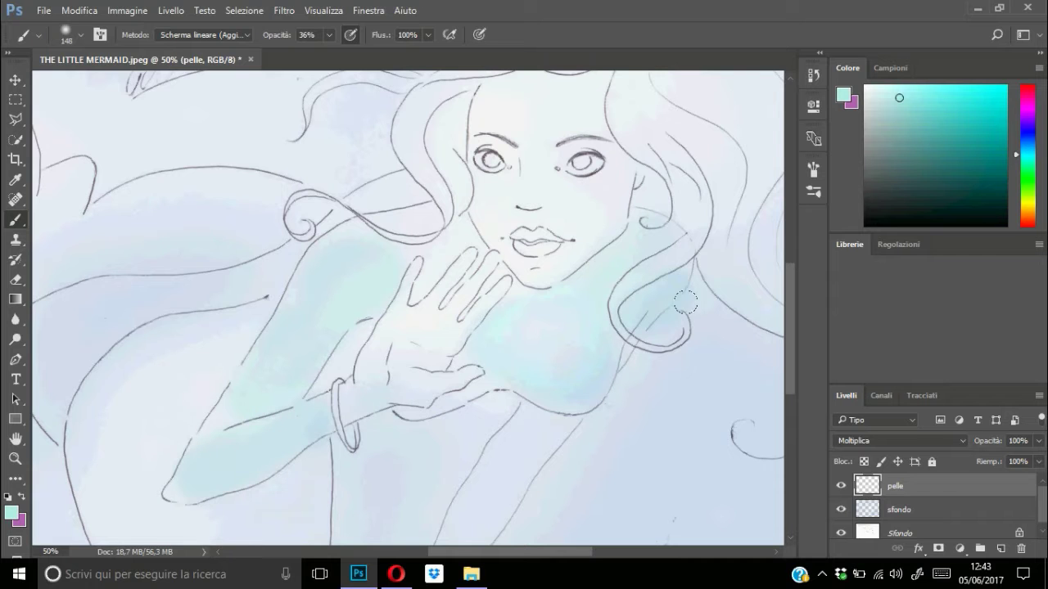
pyautogui.moveTo(687, 275); pyautogui.dragTo(626, 332)
pyautogui.moveTo(458, 532); pyautogui.dragTo(573, 421)
# Add cyan on the right cheek, forehead, lower forearm, wrist and upper arm.
pyautogui.moveTo(623, 460)
pyautogui.mouseDown()
pyautogui.moveTo(644, 329)
pyautogui.moveTo(627, 532)
pyautogui.mouseUp()
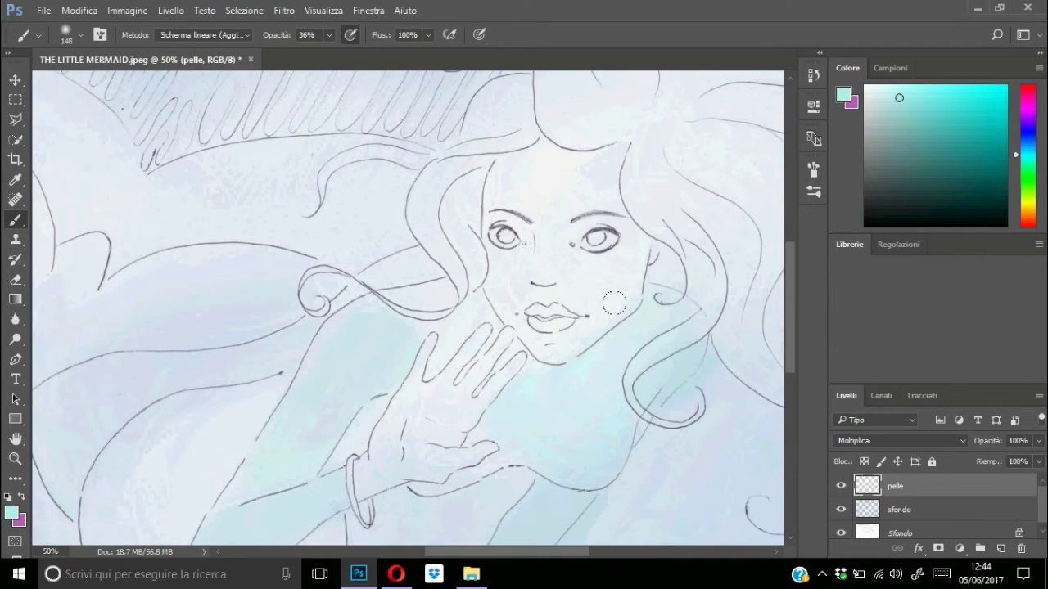
pyautogui.moveTo(573, 246); pyautogui.dragTo(639, 311)
pyautogui.moveTo(617, 216); pyautogui.dragTo(573, 215)
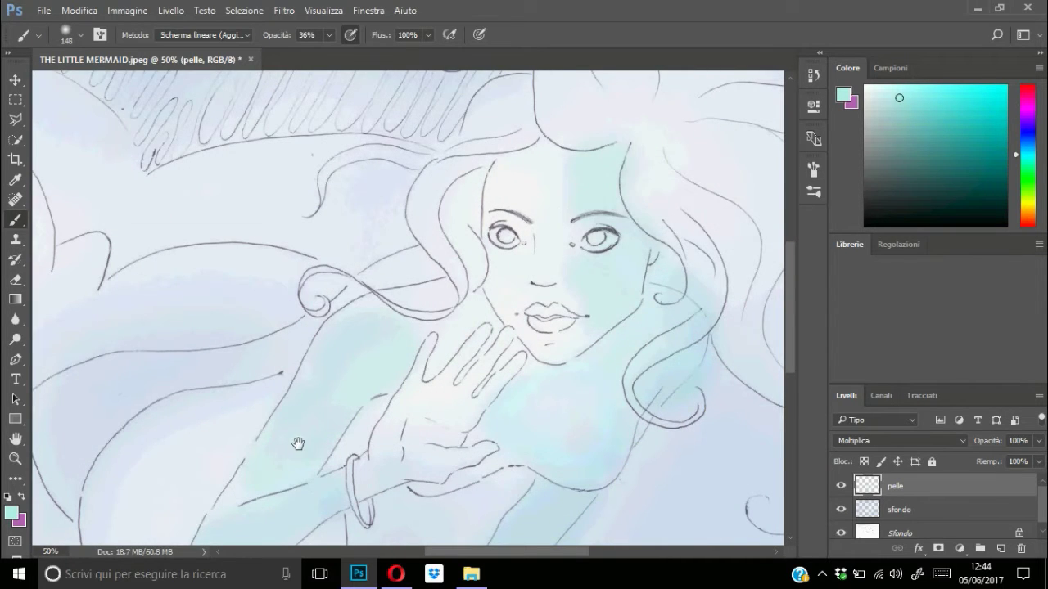
pyautogui.moveTo(297, 443); pyautogui.dragTo(377, 334)
pyautogui.moveTo(419, 422); pyautogui.dragTo(396, 341)
pyautogui.moveTo(396, 352)
pyautogui.mouseDown()
pyautogui.moveTo(328, 472)
pyautogui.moveTo(270, 409)
pyautogui.moveTo(405, 432)
pyautogui.mouseUp()
pyautogui.moveTo(429, 244); pyautogui.dragTo(540, 303)
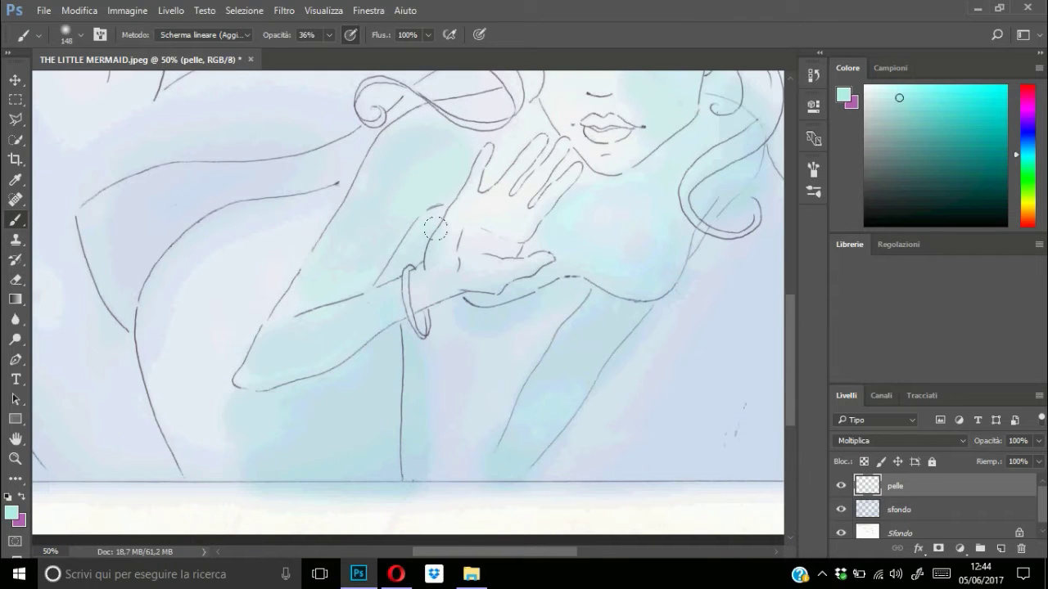
pyautogui.moveTo(319, 197); pyautogui.dragTo(246, 327)
pyautogui.scroll(5, 634, 380)
pyautogui.hscroll(5, 634, 381)
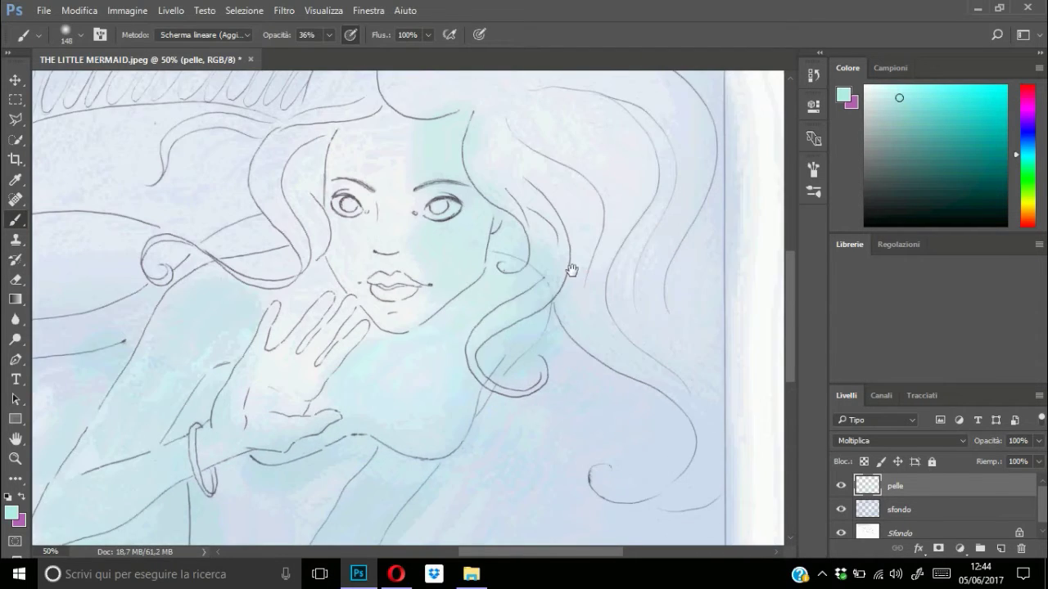
# Brush pink over the forehead and left cheek, then lower the brush opacity.
pyautogui.moveTo(1032, 129); pyautogui.dragTo(1032, 97)
pyautogui.click(919, 94)
pyautogui.moveTo(410, 147)
pyautogui.mouseDown()
pyautogui.moveTo(377, 192)
pyautogui.moveTo(384, 276)
pyautogui.mouseUp()
pyautogui.press('2')
pyautogui.press('6')
pyautogui.press('1')
pyautogui.press('1')
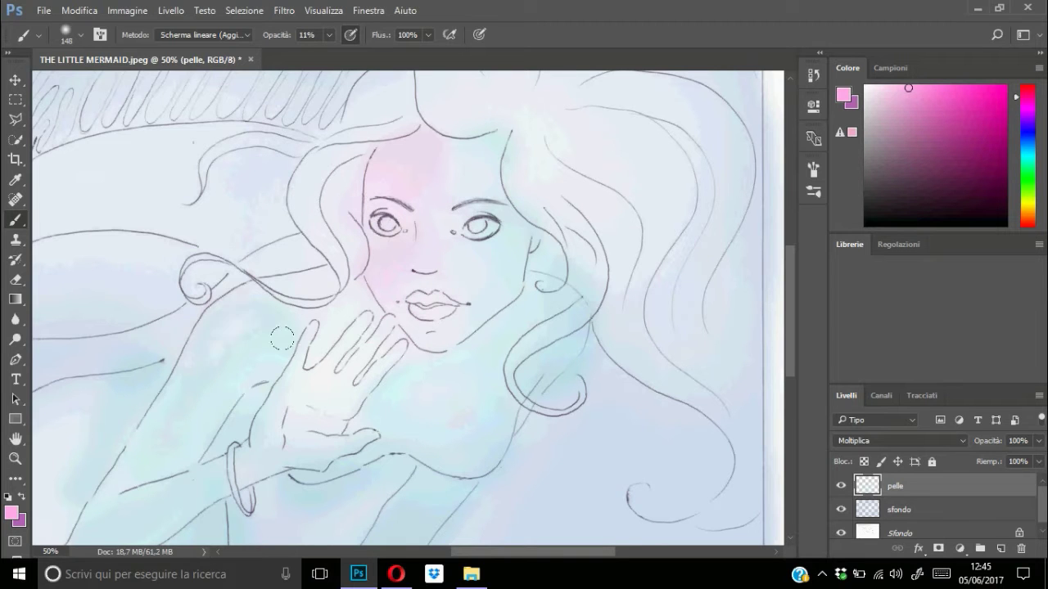
# Set the brush to 23% opacity and 49 px, and zoom to 100% on the hand.
pyautogui.press('2')
pyautogui.press('3')
pyautogui.moveTo(195, 387); pyautogui.dragTo(300, 284)
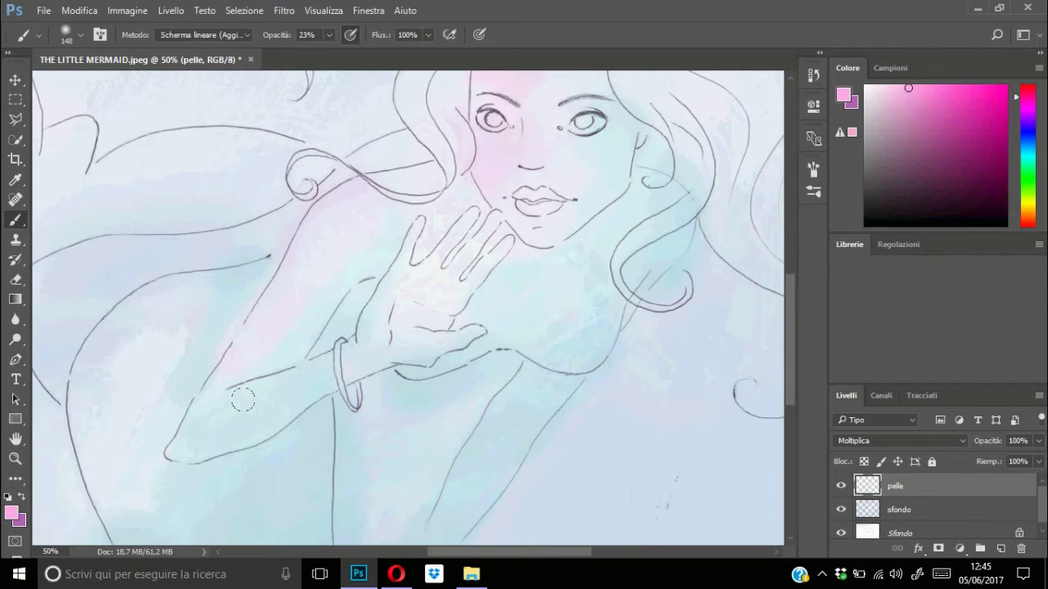
pyautogui.click(81, 34)
pyautogui.write('49')
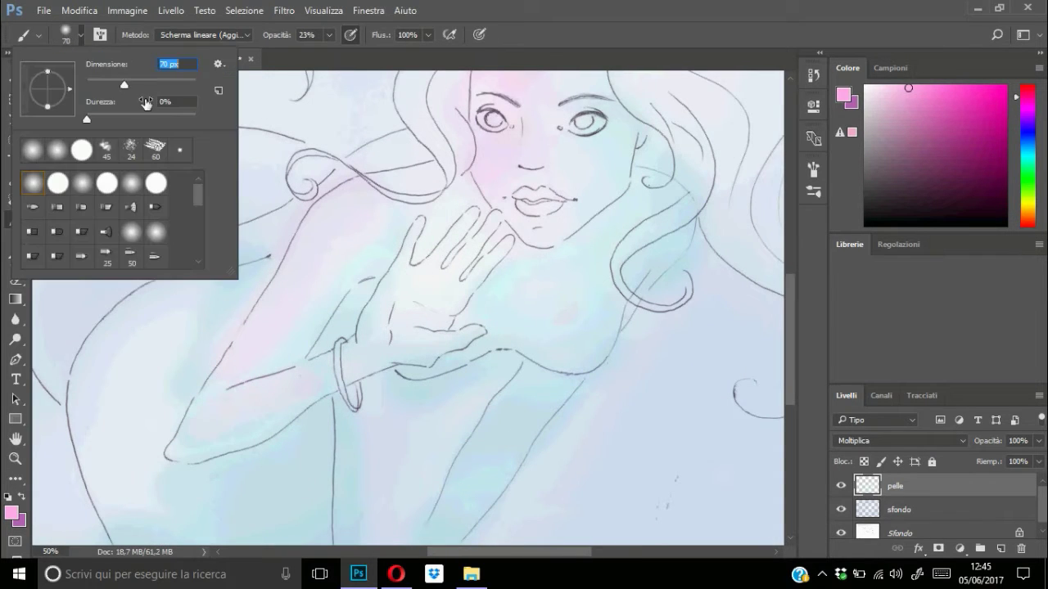
pyautogui.press('Return')
pyautogui.hotkey('ctrl', '+')
pyautogui.moveTo(405, 272)
pyautogui.mouseDown()
pyautogui.moveTo(437, 279)
pyautogui.moveTo(434, 267)
pyautogui.moveTo(474, 299)
pyautogui.mouseUp()
pyautogui.hotkey('ctrl', '+')
# Lower the brush opacity to 15% and frame the face and top of the head.
pyautogui.scroll(-5, 484, 347)
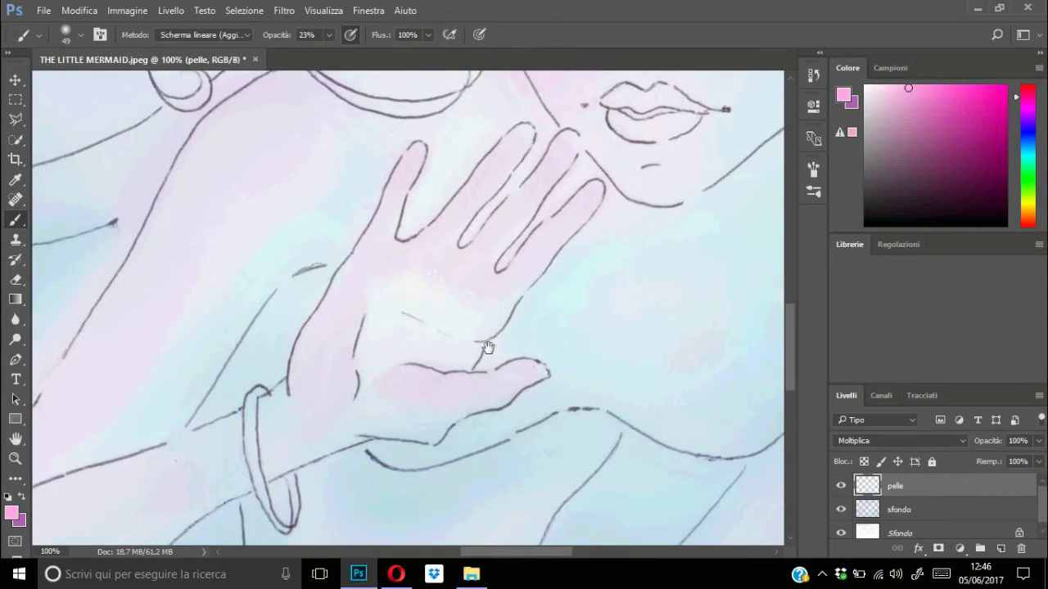
pyautogui.hscroll(-5, 484, 346)
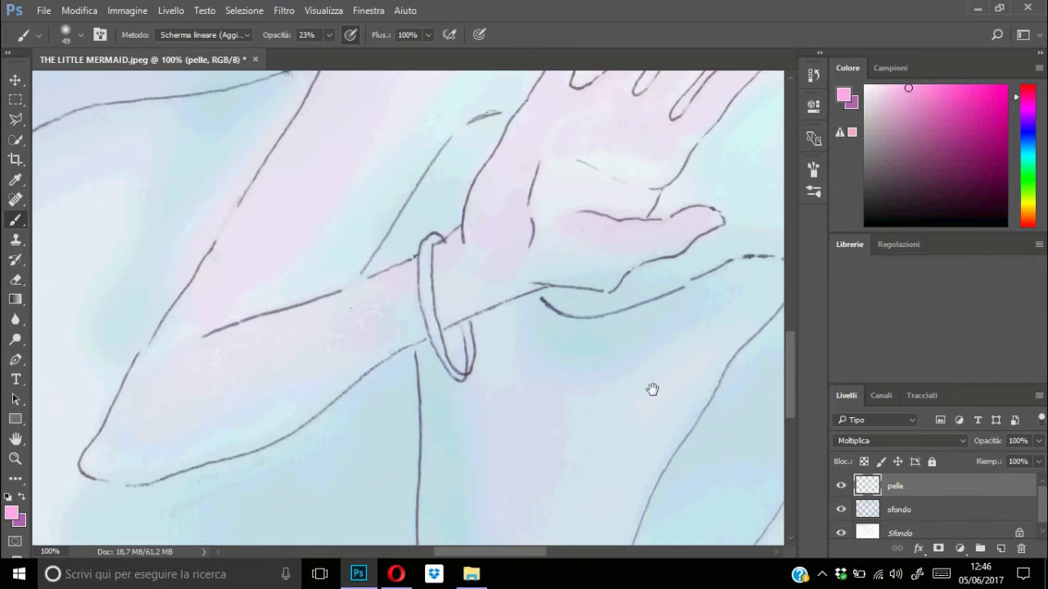
pyautogui.scroll(5, 652, 391)
pyautogui.hscroll(3, 653, 390)
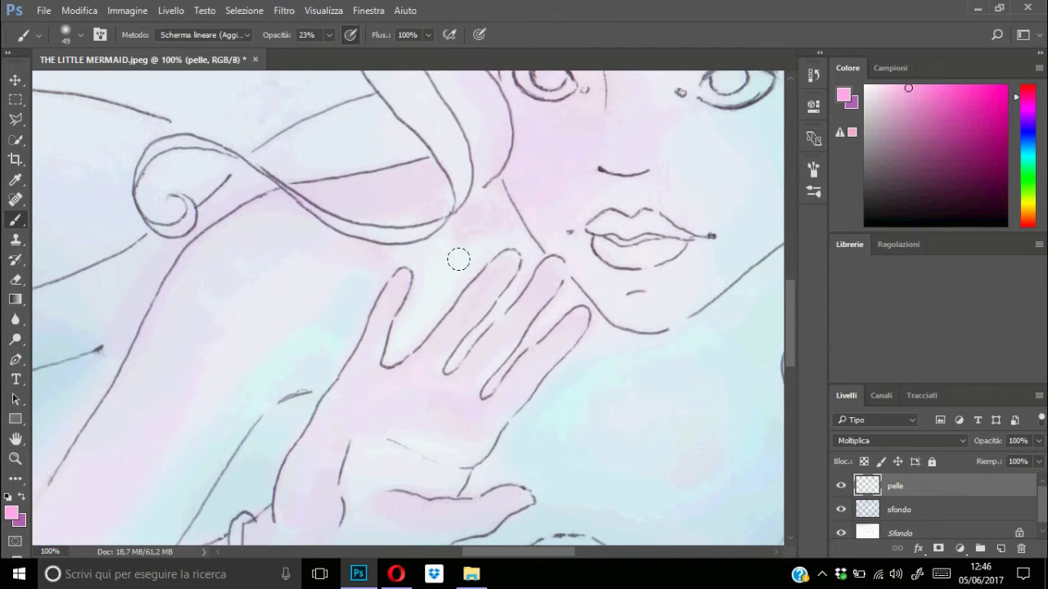
pyautogui.hotkey('ctrl', '-')
pyautogui.moveTo(536, 305); pyautogui.dragTo(803, 238)
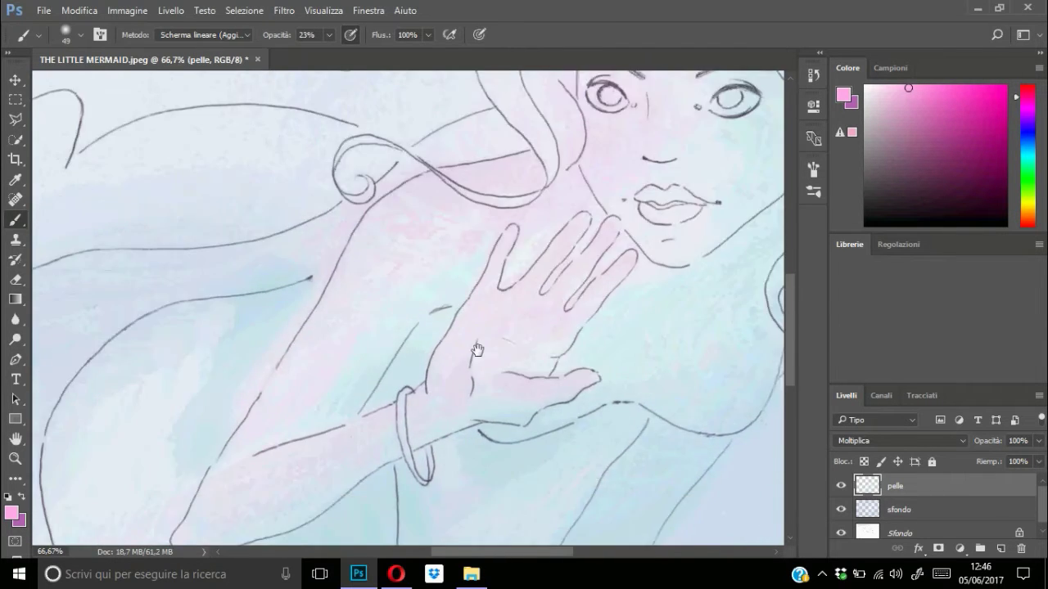
pyautogui.moveTo(329, 35); pyautogui.dragTo(326, 81)
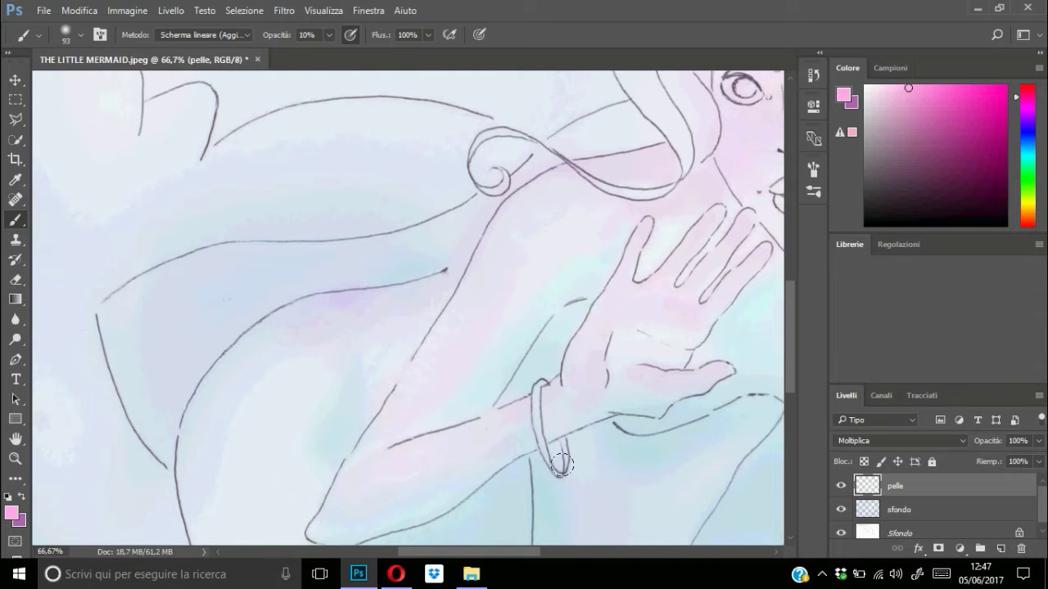
pyautogui.moveTo(639, 407); pyautogui.dragTo(563, 464)
pyautogui.moveTo(546, 365); pyautogui.dragTo(434, 271)
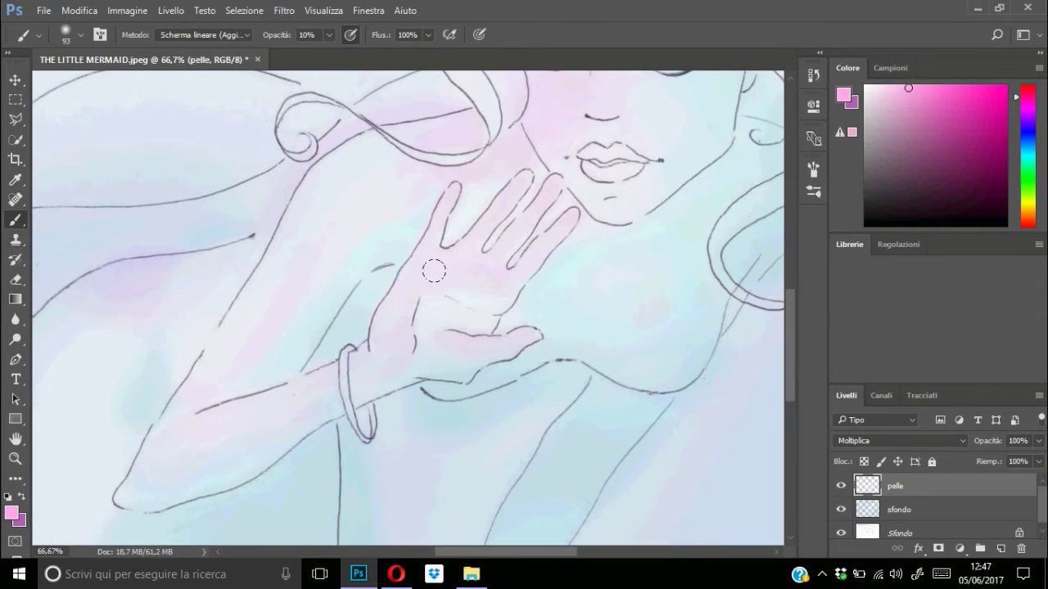
pyautogui.moveTo(679, 246); pyautogui.dragTo(459, 323)
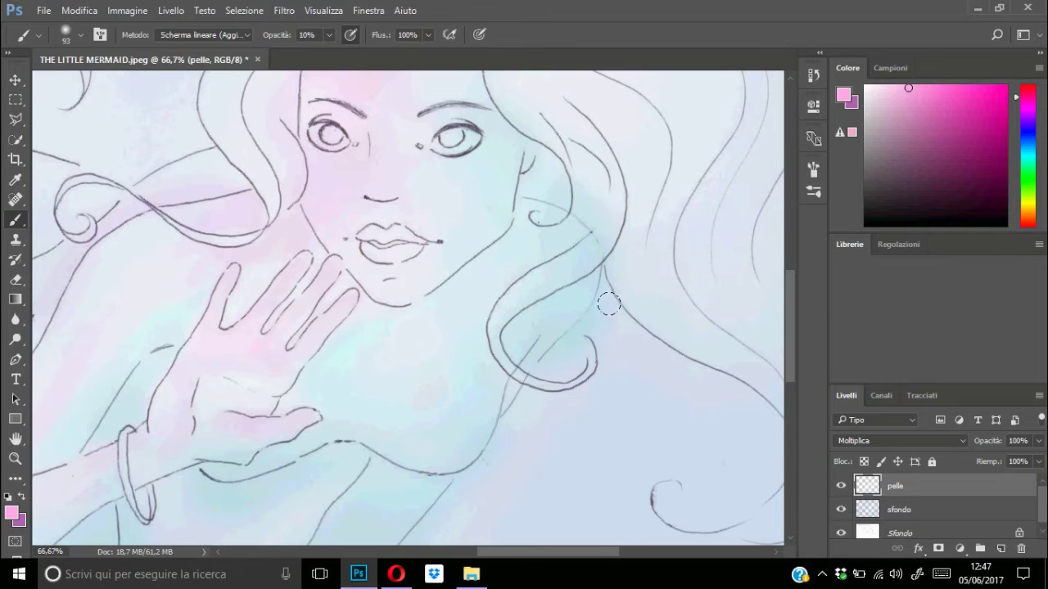
pyautogui.moveTo(609, 303); pyautogui.dragTo(665, 443)
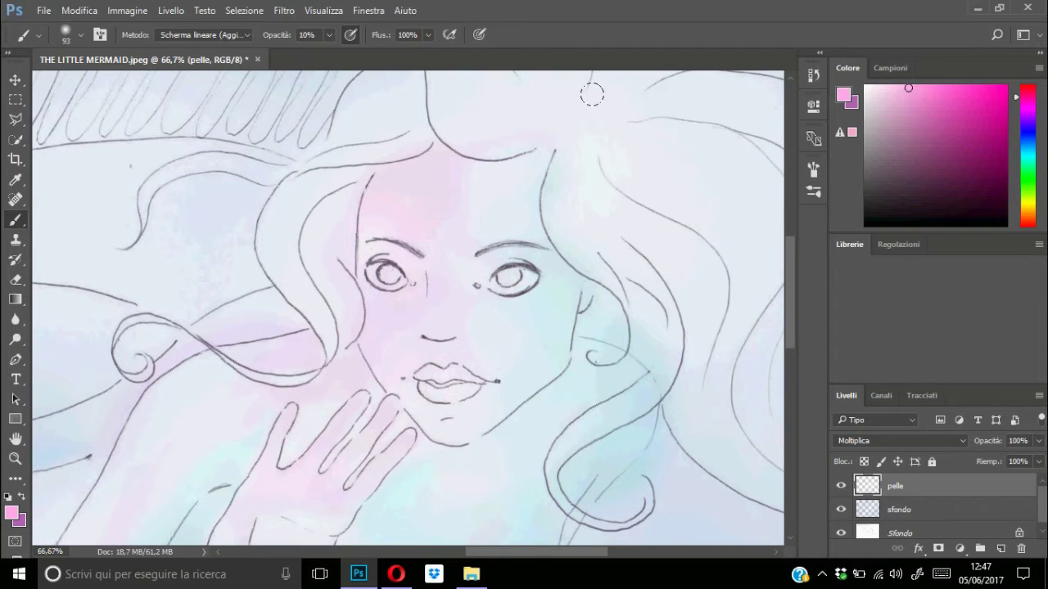
# Erase stray skin colour around the hair with the eraser at full strength.
pyautogui.click(15, 279)
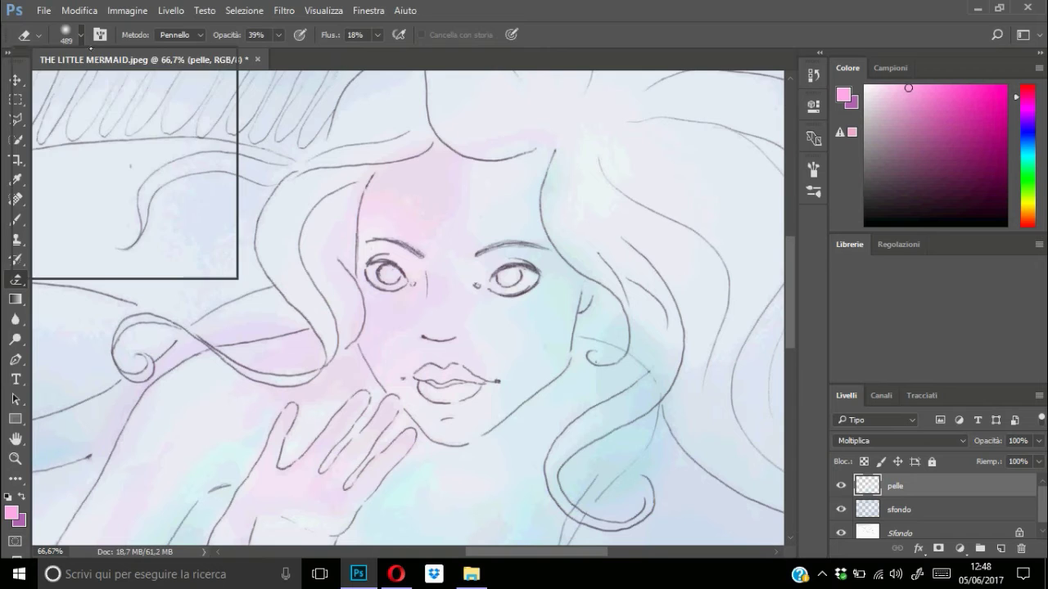
pyautogui.press('6')
pyautogui.press('6')
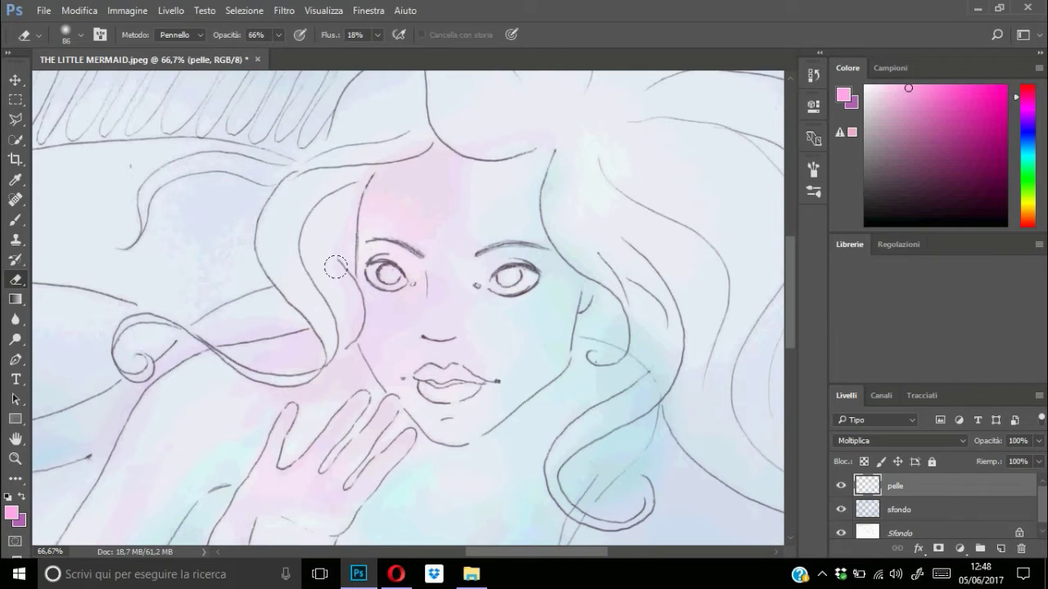
pyautogui.scroll(-10, 486, 386)
pyautogui.scroll(4, 486, 386)
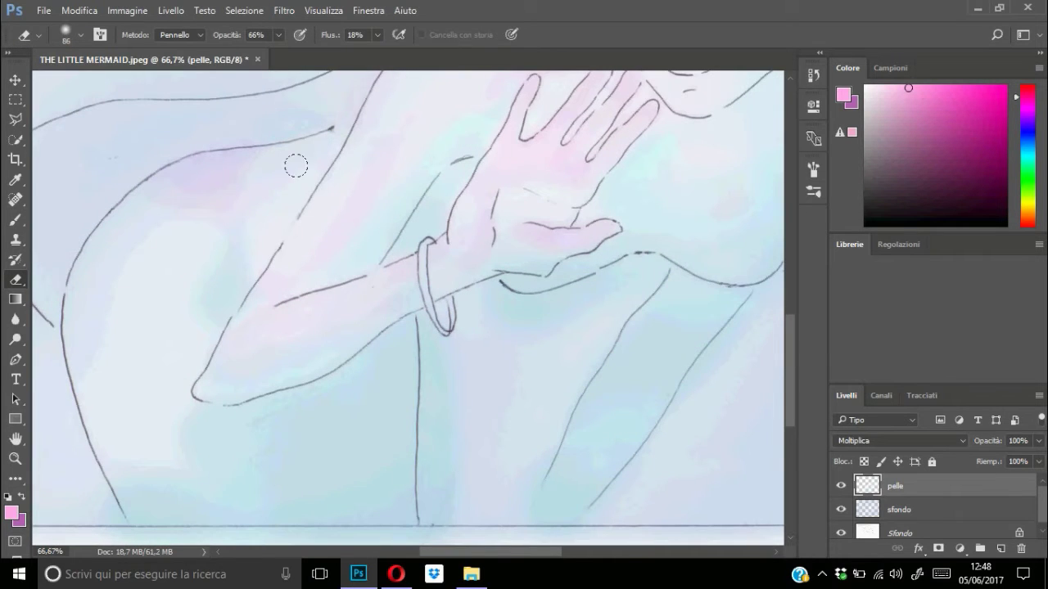
pyautogui.scroll(5, 295, 166)
pyautogui.press('0')
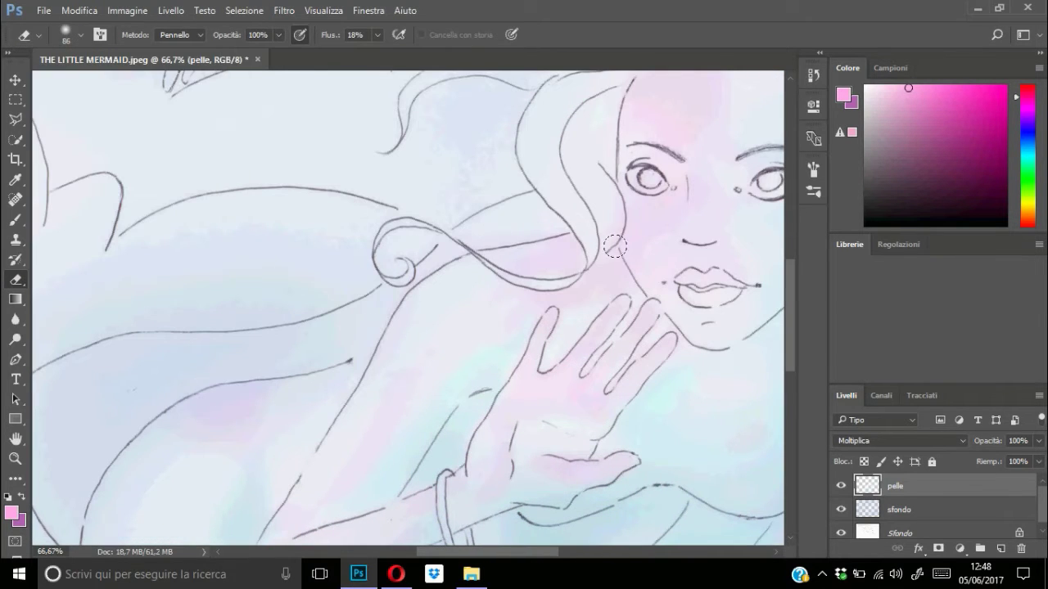
pyautogui.scroll(3, 387, 209)
pyautogui.hscroll(5, 387, 209)
pyautogui.scroll(-3, 436, 275)
pyautogui.hscroll(4, 436, 276)
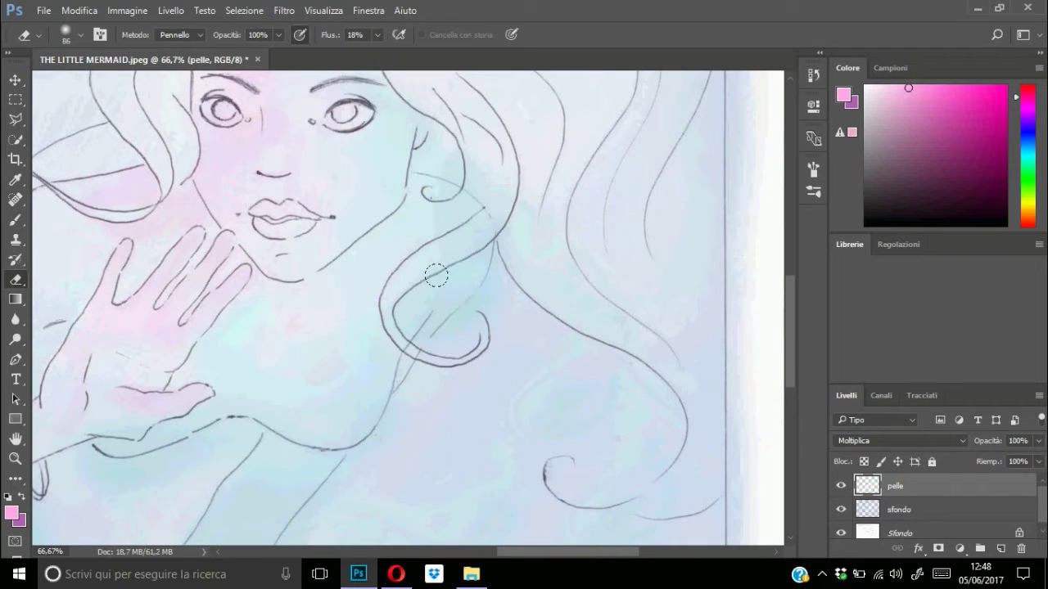
pyautogui.scroll(3, 678, 386)
pyautogui.hscroll(-4, 678, 386)
pyautogui.scroll(-2, 679, 386)
pyautogui.hscroll(-3, 678, 386)
pyautogui.hscroll(-2, 679, 385)
# Add a new empty layer, Livello 1, above pelle.
pyautogui.click(1038, 396)
pyautogui.click(753, 94)
pyautogui.press('Return')
# Pick a mint green and paint strokes down the body with the Mixer Brush.
pyautogui.press('b')
pyautogui.hotkey('shift', 'alt', 'w')
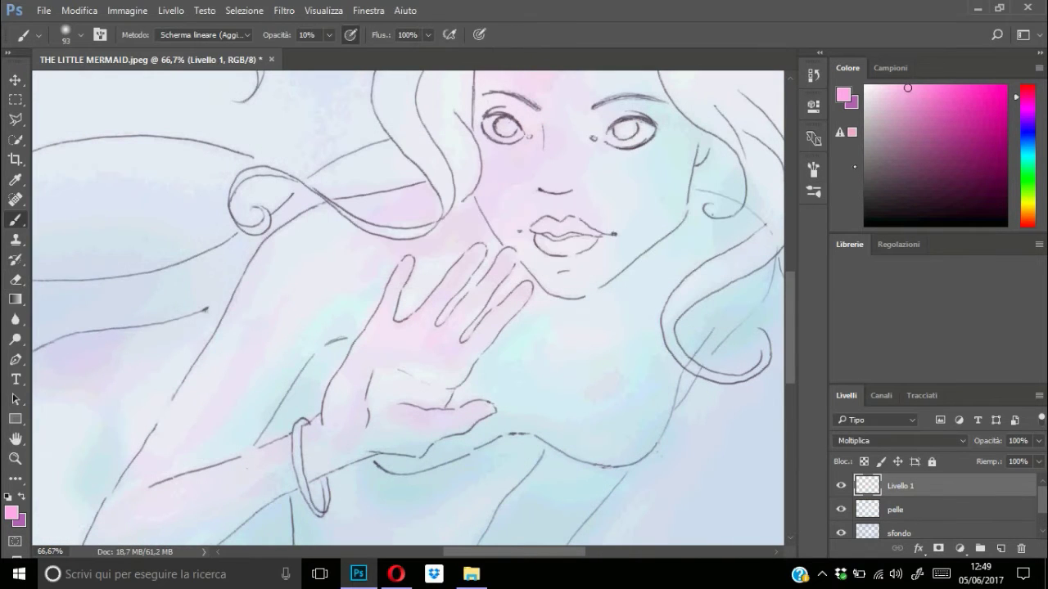
pyautogui.click(907, 88)
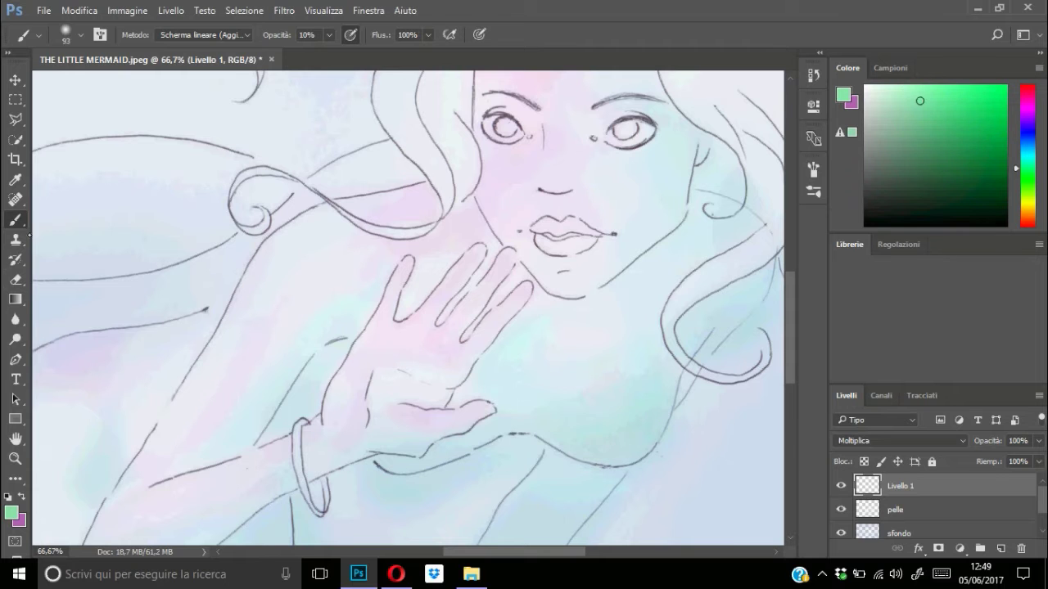
pyautogui.hotkey('shift', 'b')
pyautogui.hotkey('shift', 'b')
pyautogui.hotkey('shift', 'b')
pyautogui.moveTo(590, 450); pyautogui.dragTo(620, 368)
pyautogui.scroll(-3, 620, 368)
pyautogui.moveTo(434, 516); pyautogui.dragTo(618, 323)
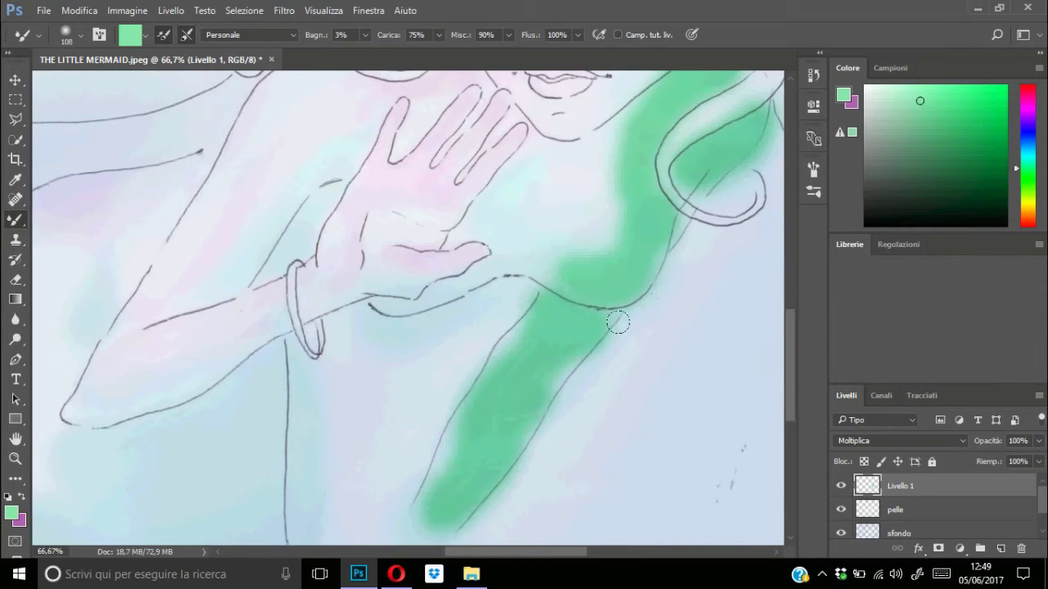
pyautogui.scroll(3, 618, 323)
# Paint a lighter mint green across the neck, shoulder and palm.
pyautogui.click(889, 85)
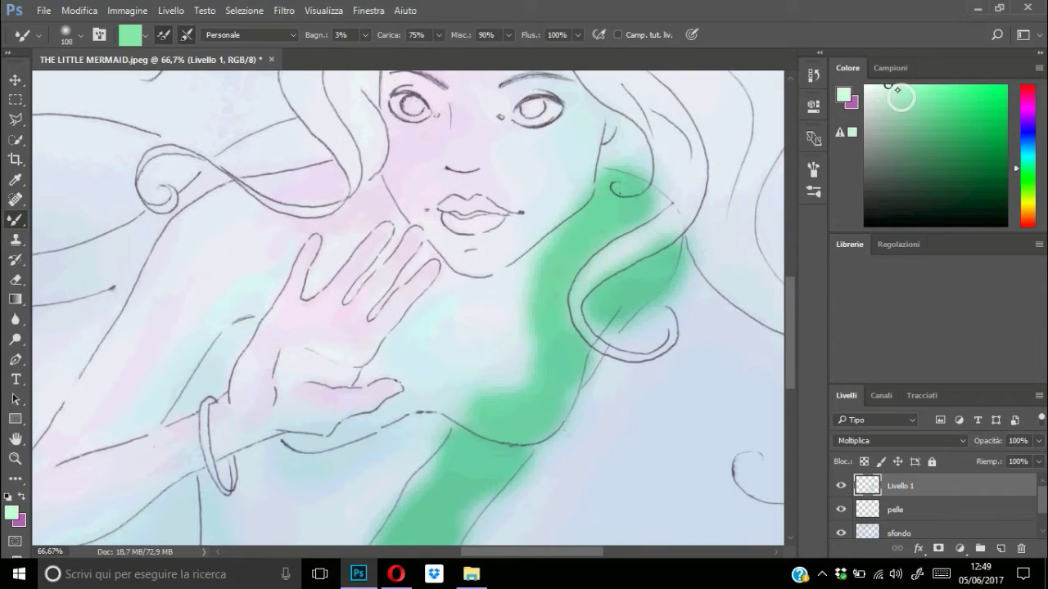
pyautogui.moveTo(502, 351)
pyautogui.mouseDown()
pyautogui.moveTo(652, 197)
pyautogui.moveTo(368, 384)
pyautogui.mouseUp()
pyautogui.scroll(-5, 550, 370)
pyautogui.hscroll(-3, 550, 370)
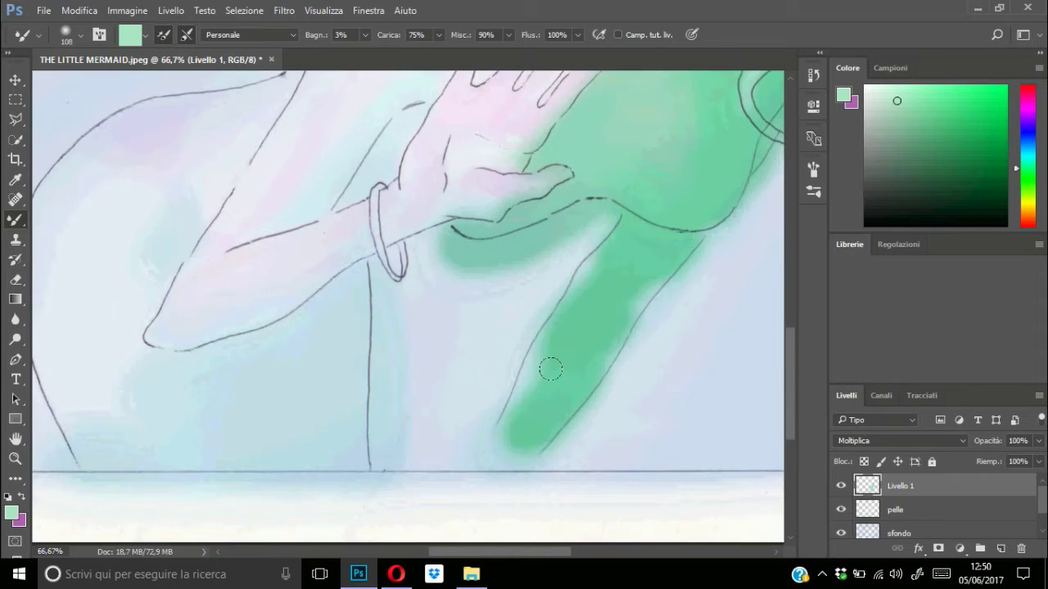
pyautogui.moveTo(550, 370); pyautogui.dragTo(489, 393)
pyautogui.scroll(2, 489, 401)
pyautogui.scroll(3, 638, 398)
pyautogui.hscroll(2, 639, 398)
pyautogui.moveTo(331, 271)
pyautogui.mouseDown()
pyautogui.moveTo(289, 346)
pyautogui.moveTo(237, 385)
pyautogui.mouseUp()
pyautogui.scroll(-3, 237, 385)
pyautogui.hscroll(-3, 237, 384)
pyautogui.moveTo(344, 368)
pyautogui.mouseDown()
pyautogui.moveTo(484, 218)
pyautogui.moveTo(561, 233)
pyautogui.mouseUp()
# With a 33 px brush, add green between the fingers.
pyautogui.click(80, 35)
pyautogui.moveTo(580, 147)
pyautogui.mouseDown()
pyautogui.moveTo(528, 169)
pyautogui.moveTo(485, 168)
pyautogui.moveTo(508, 146)
pyautogui.mouseUp()
pyautogui.moveTo(456, 283); pyautogui.dragTo(454, 216)
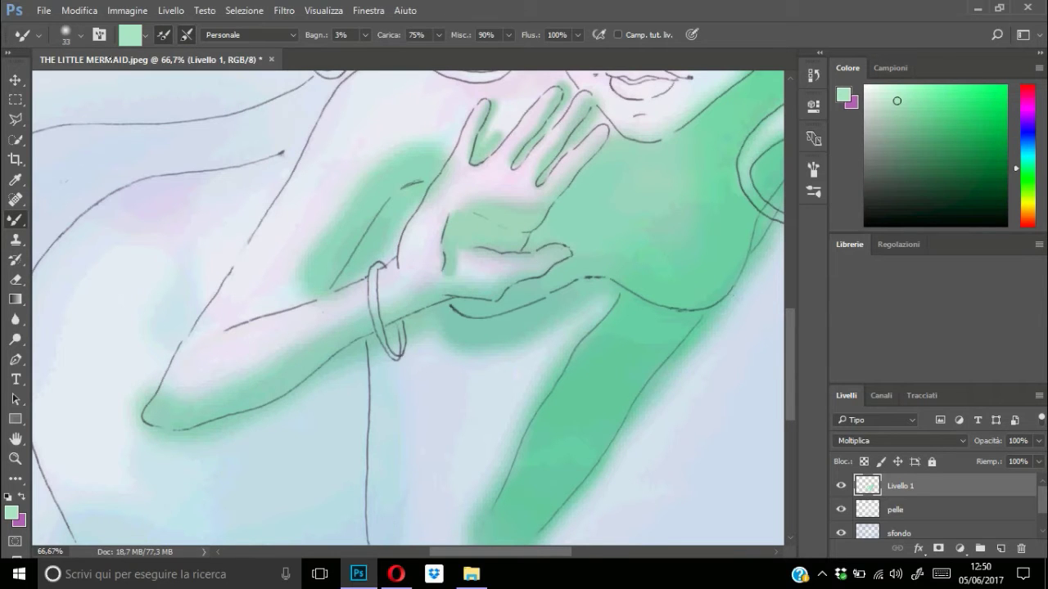
pyautogui.scroll(3, 556, 241)
pyautogui.hscroll(1, 556, 241)
pyautogui.moveTo(556, 241); pyautogui.dragTo(586, 305)
pyautogui.scroll(3, 585, 305)
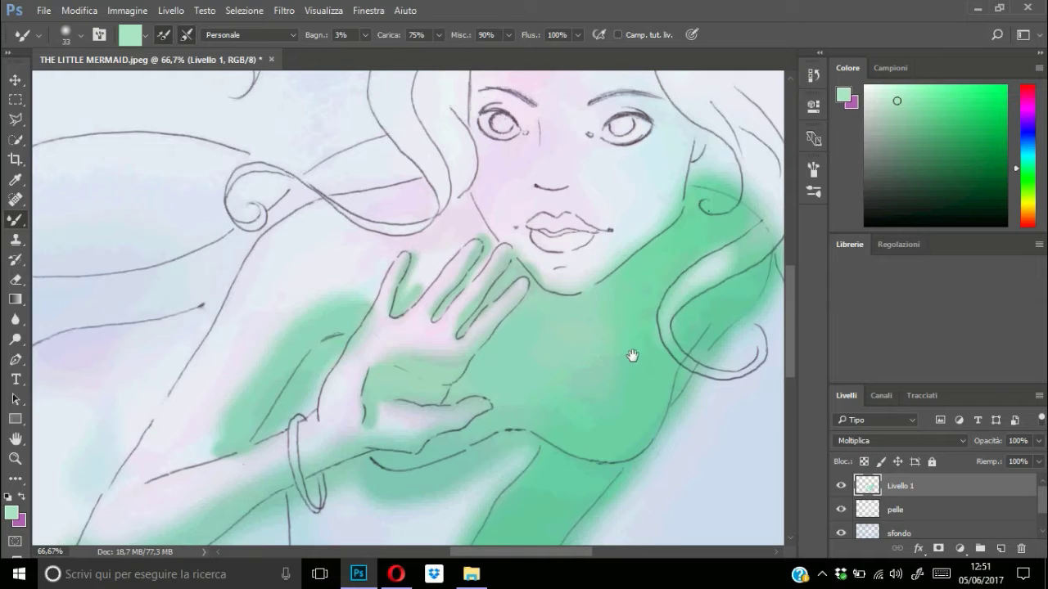
pyautogui.hscroll(2, 631, 355)
# With a 56 px brush, paint green on the cheek, around the eye and up the hairline.
pyautogui.click(81, 35)
pyautogui.moveTo(157, 65); pyautogui.dragTo(179, 65)
pyautogui.moveTo(577, 215)
pyautogui.mouseDown()
pyautogui.moveTo(609, 230)
pyautogui.moveTo(605, 180)
pyautogui.moveTo(585, 318)
pyautogui.mouseUp()
pyautogui.scroll(3, 563, 230)
pyautogui.hscroll(1, 564, 230)
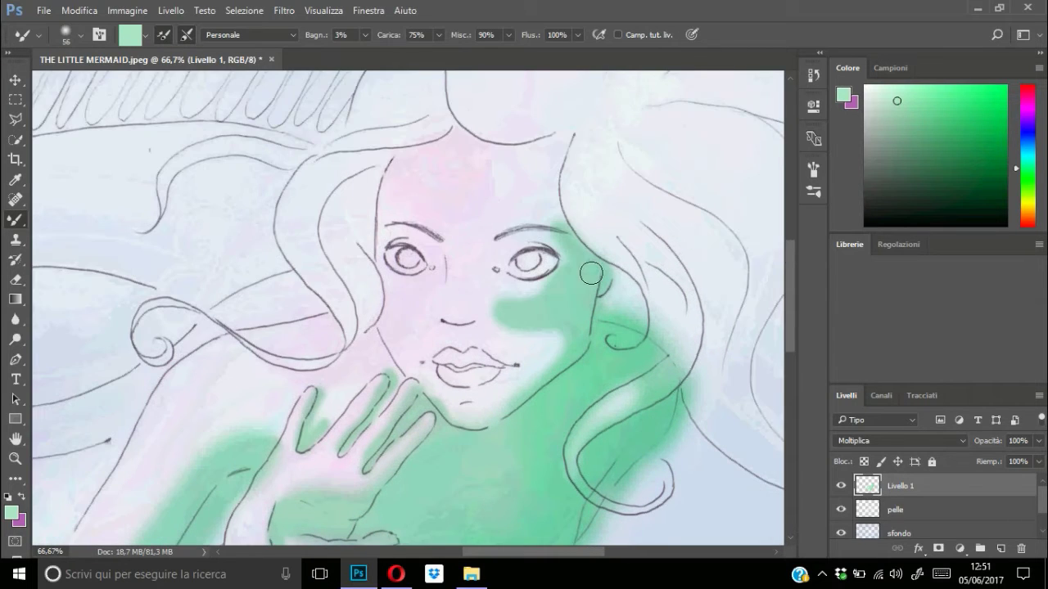
pyautogui.rightClick(567, 267)
pyautogui.moveTo(567, 267); pyautogui.dragTo(571, 262)
pyautogui.rightClick(524, 163)
pyautogui.moveTo(523, 163); pyautogui.dragTo(579, 151)
pyautogui.rightClick(579, 150)
pyautogui.moveTo(573, 213)
pyautogui.mouseDown()
pyautogui.moveTo(507, 140)
pyautogui.moveTo(531, 221)
pyautogui.mouseUp()
# Choose a light pink from the Swatches and confirm it in the Color Picker.
pyautogui.click(891, 67)
pyautogui.click(1023, 92)
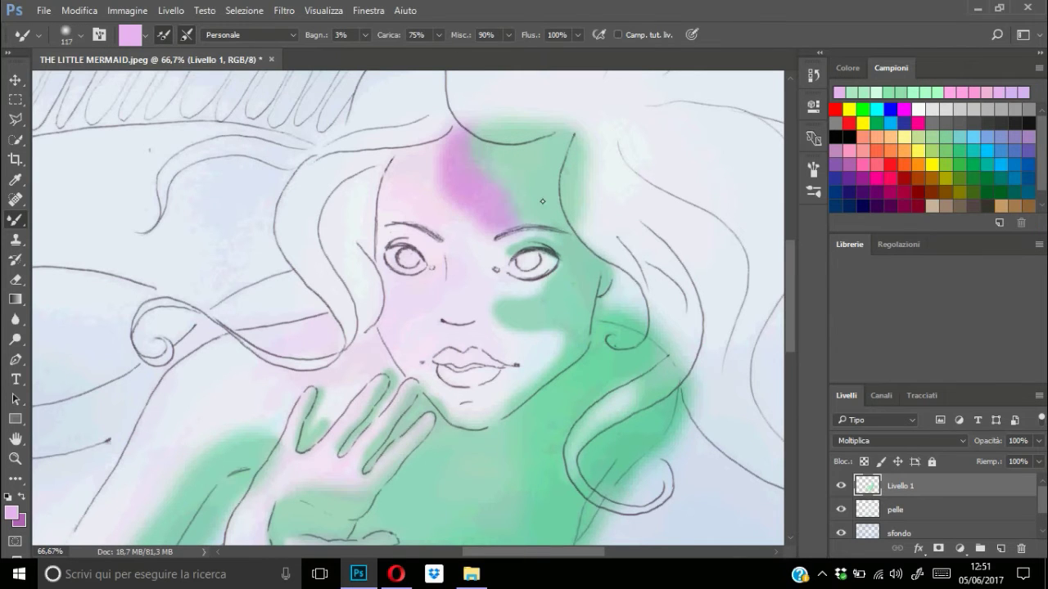
pyautogui.click(11, 512)
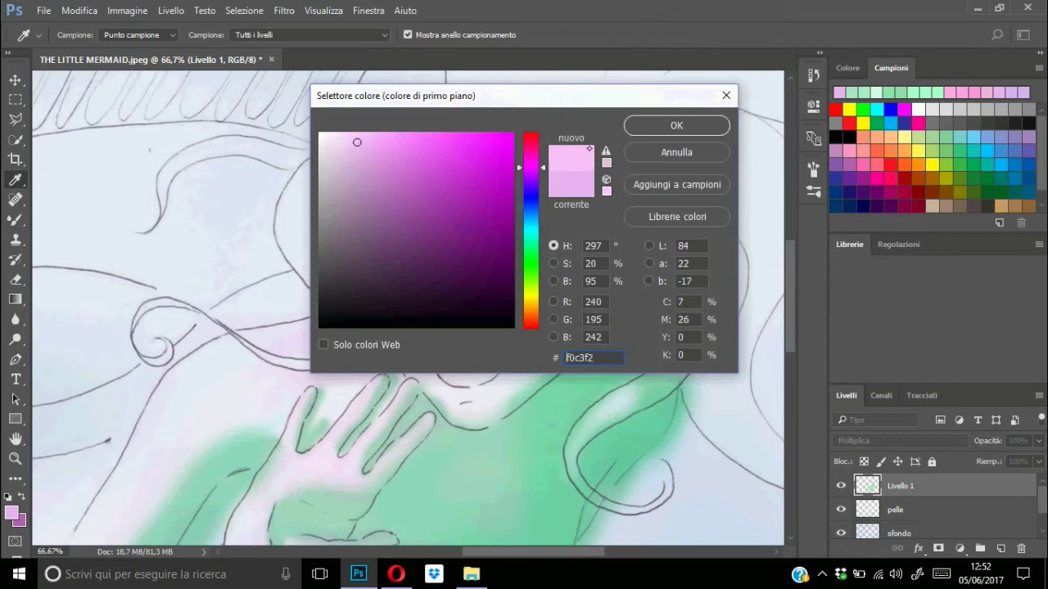
pyautogui.click(676, 124)
# Paint pink over the forehead, left eye, cheek and beside the mouth.
pyautogui.moveTo(437, 159)
pyautogui.mouseDown()
pyautogui.moveTo(406, 194)
pyautogui.moveTo(385, 168)
pyautogui.mouseUp()
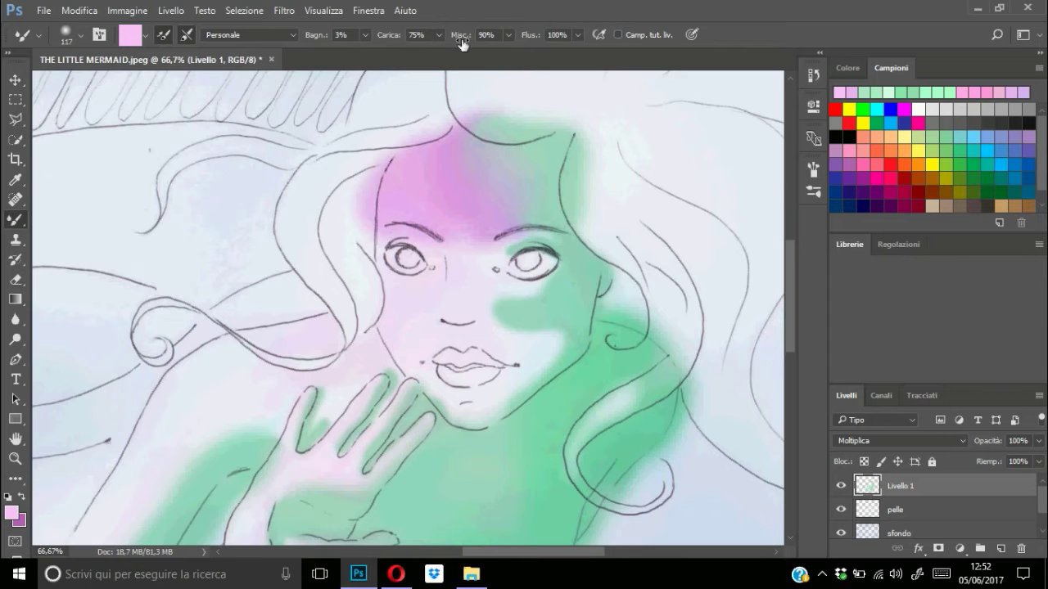
pyautogui.press('F6')
pyautogui.moveTo(377, 230)
pyautogui.mouseDown()
pyautogui.moveTo(405, 318)
pyautogui.moveTo(530, 239)
pyautogui.mouseUp()
pyautogui.moveTo(530, 321)
pyautogui.mouseDown()
pyautogui.moveTo(560, 293)
pyautogui.moveTo(491, 420)
pyautogui.moveTo(518, 389)
pyautogui.mouseUp()
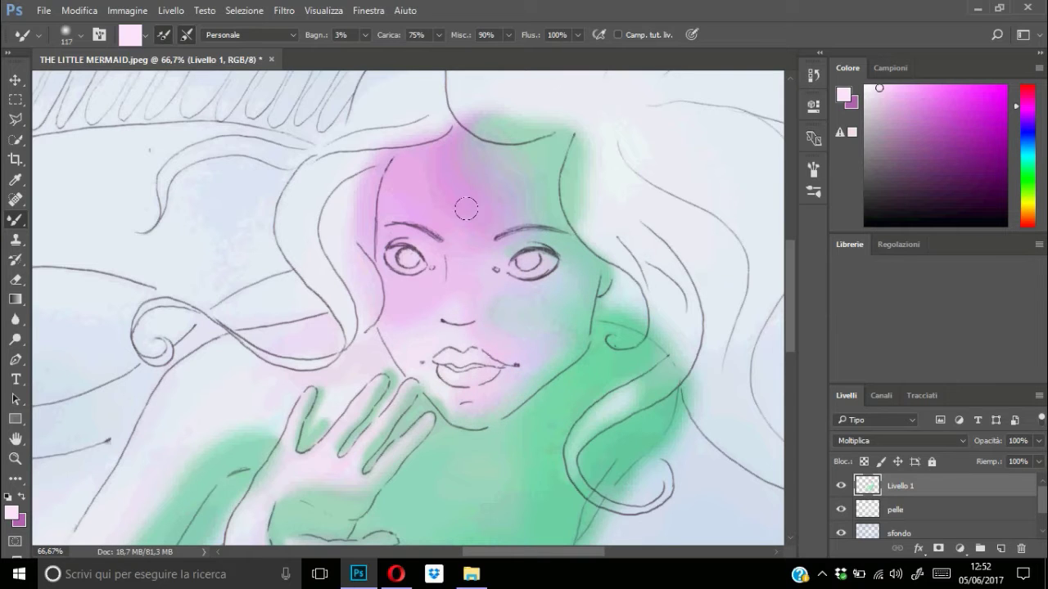
pyautogui.moveTo(466, 208); pyautogui.dragTo(455, 176)
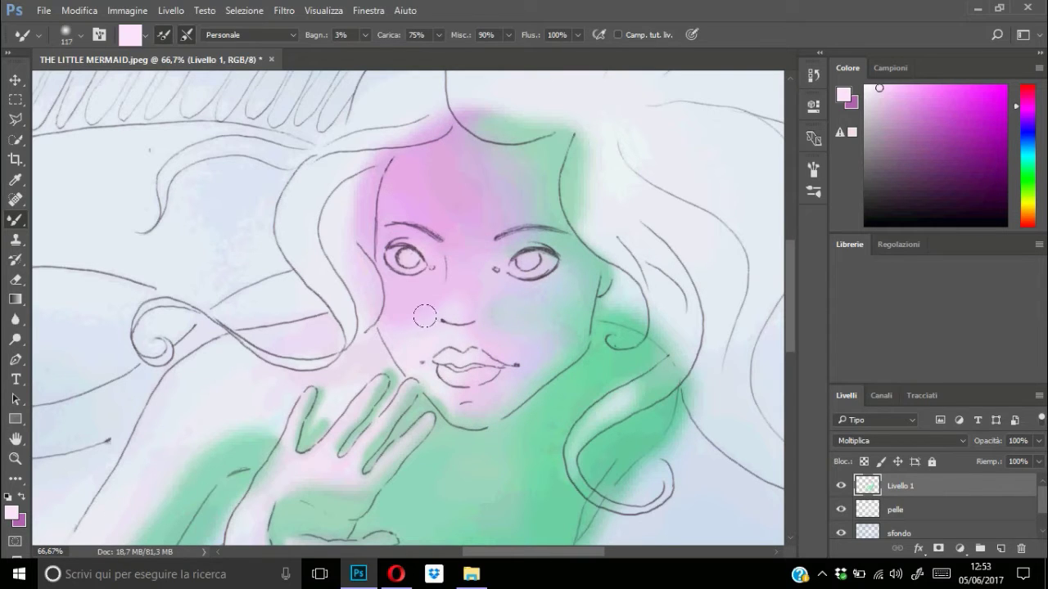
pyautogui.moveTo(424, 316); pyautogui.dragTo(481, 395)
pyautogui.moveTo(469, 346); pyautogui.dragTo(434, 360)
# Extend the pink over the hairline, then pick green from Swatches with a 31 px brush.
pyautogui.moveTo(461, 215); pyautogui.dragTo(497, 167)
pyautogui.click(891, 68)
pyautogui.click(924, 92)
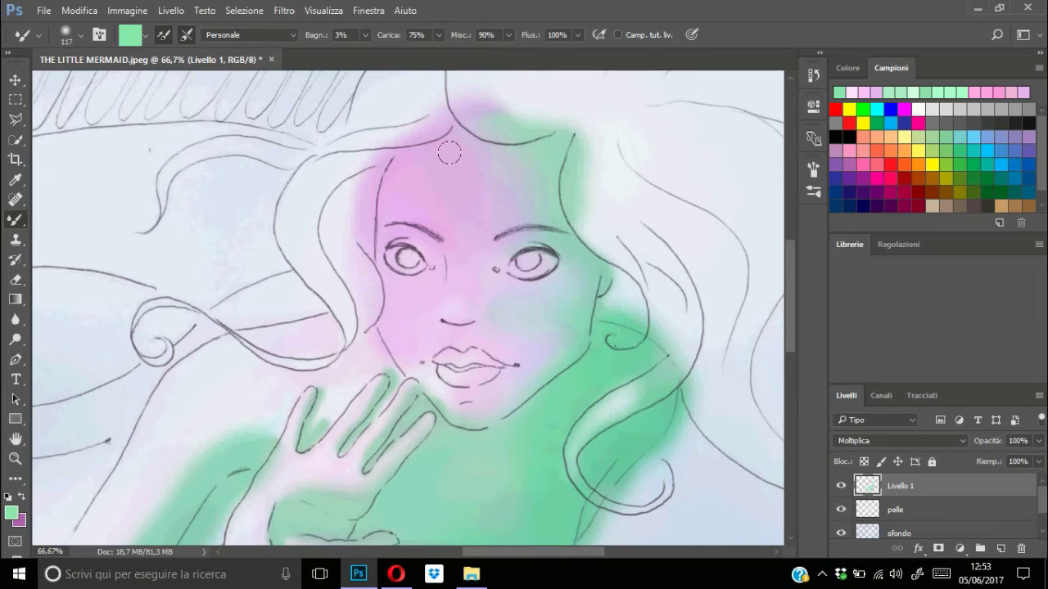
pyautogui.click(81, 35)
pyautogui.press('Return')
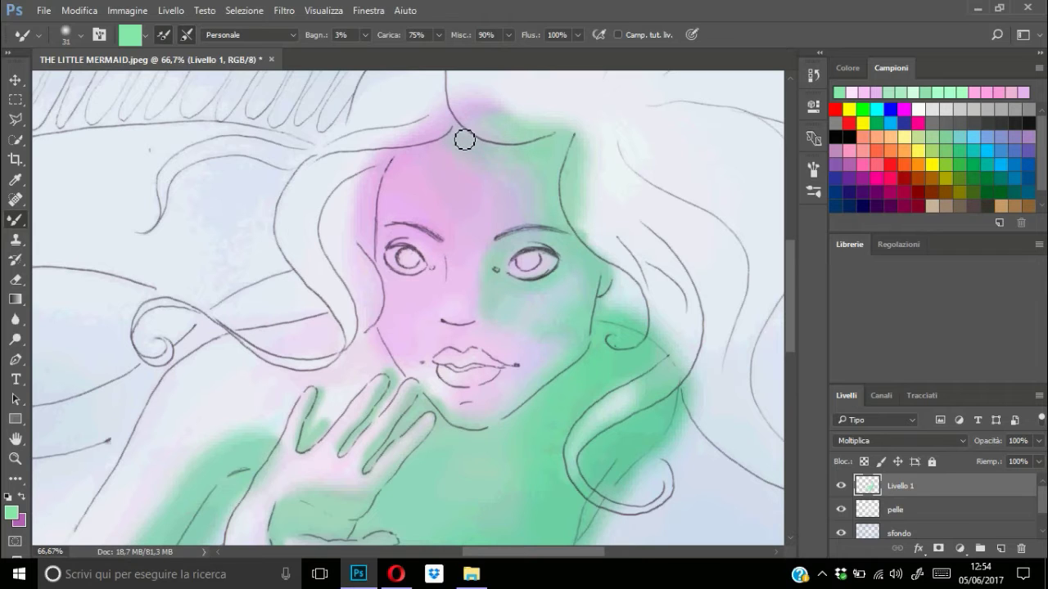
# Paint green over the chin and lower lip at brush size 19, then sample a darker green.
pyautogui.click(72, 34)
pyautogui.click(507, 126)
pyautogui.click(72, 35)
pyautogui.click(476, 413)
pyautogui.moveTo(499, 408); pyautogui.dragTo(472, 400)
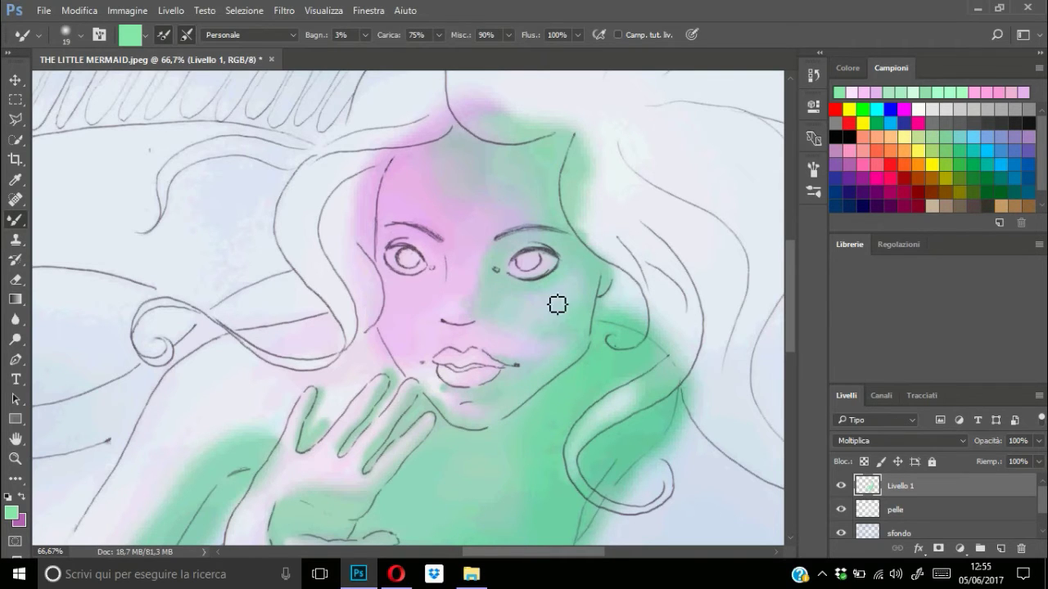
pyautogui.keyDown('alt'); pyautogui.click(649, 429); pyautogui.keyUp('alt')
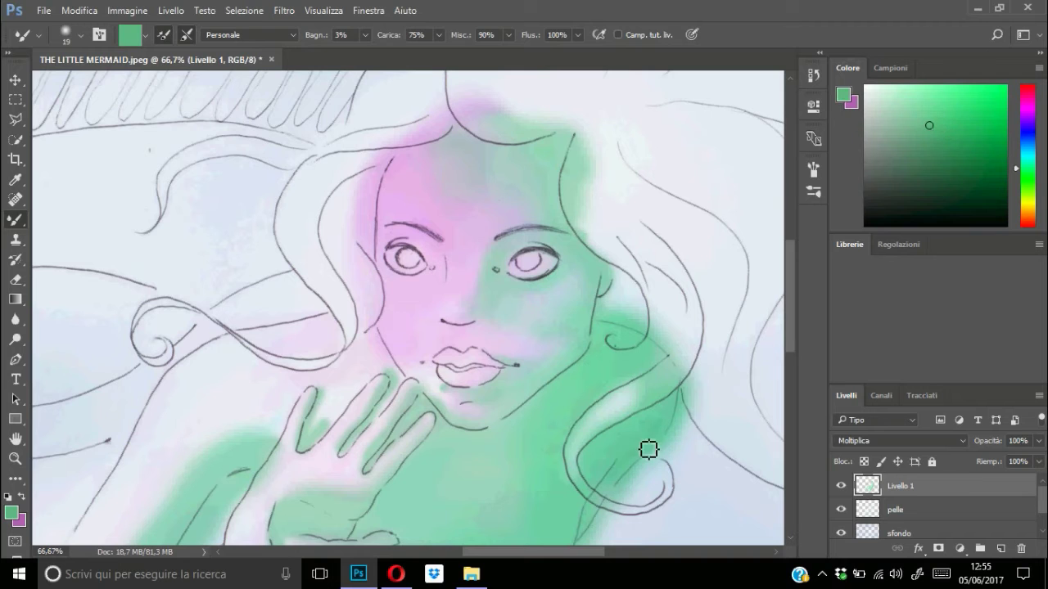
# Paint darker green along the right-hand hair, arm and torso with a 97 px Mixer Brush.
pyautogui.scroll(-1, 641, 380)
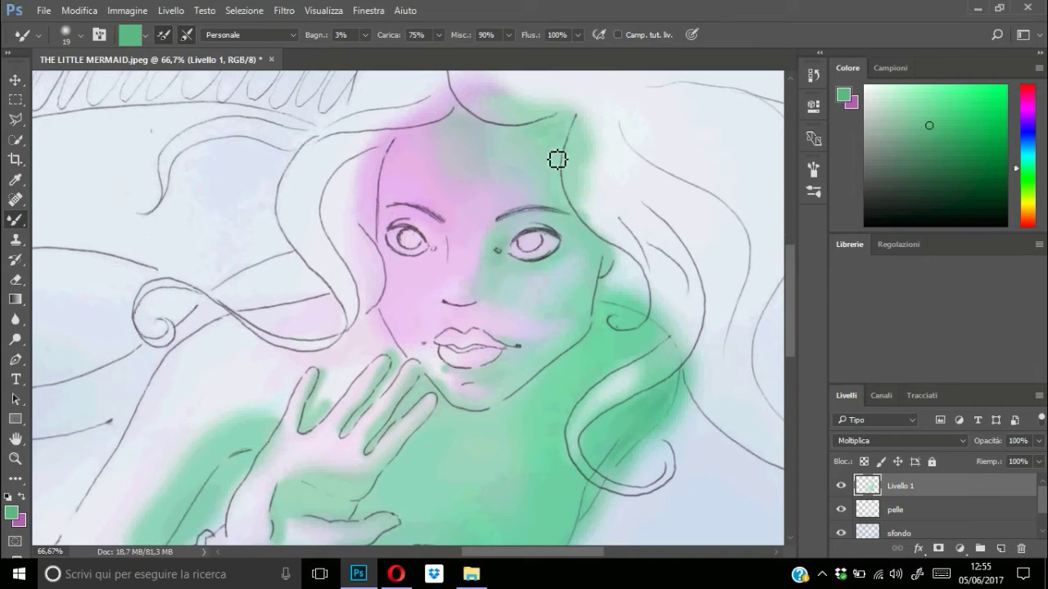
pyautogui.click(80, 35)
pyautogui.doubleClick(82, 180)
pyautogui.moveTo(597, 164)
pyautogui.mouseDown()
pyautogui.moveTo(642, 367)
pyautogui.moveTo(606, 229)
pyautogui.mouseUp()
pyautogui.scroll(-5, 622, 301)
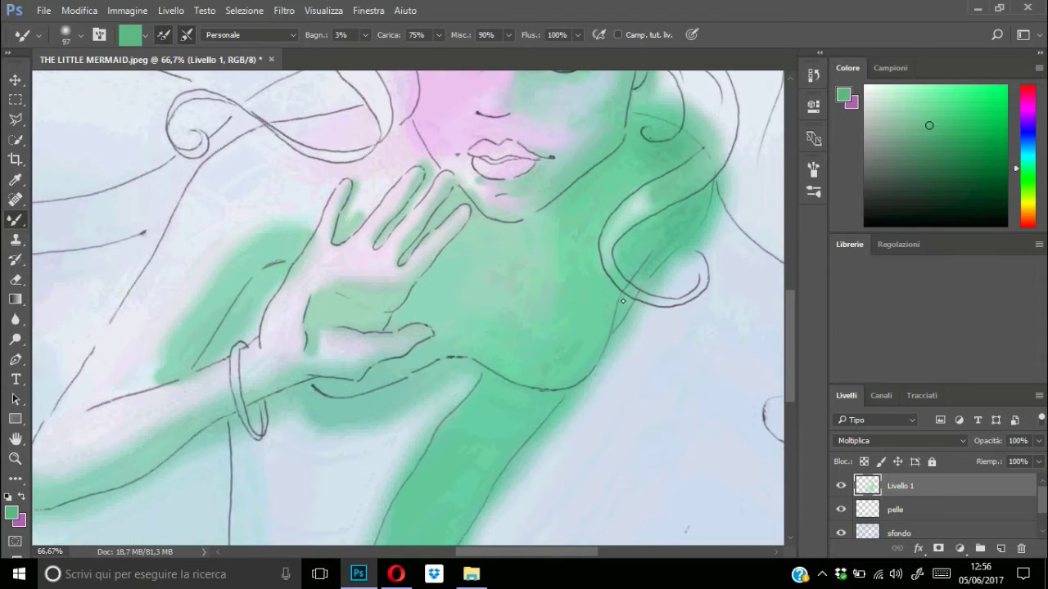
pyautogui.moveTo(512, 439)
pyautogui.mouseDown()
pyautogui.moveTo(491, 437)
pyautogui.moveTo(536, 453)
pyautogui.mouseUp()
pyautogui.moveTo(622, 291)
pyautogui.mouseDown()
pyautogui.moveTo(712, 131)
pyautogui.moveTo(634, 192)
pyautogui.moveTo(655, 139)
pyautogui.mouseUp()
# Deepen the green along the right-hand hair at 55 px, then choose light pink from Swatches.
pyautogui.click(80, 34)
pyautogui.doubleClick(115, 180)
pyautogui.moveTo(630, 176); pyautogui.dragTo(663, 155)
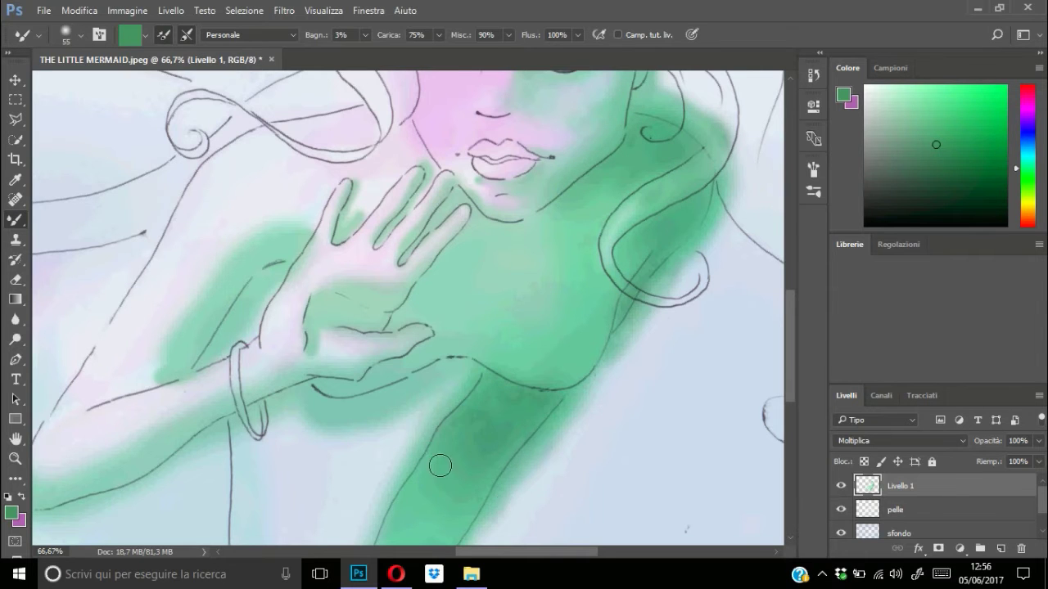
pyautogui.scroll(-3, 450, 391)
pyautogui.moveTo(449, 391); pyautogui.dragTo(398, 474)
pyautogui.scroll(5, 572, 208)
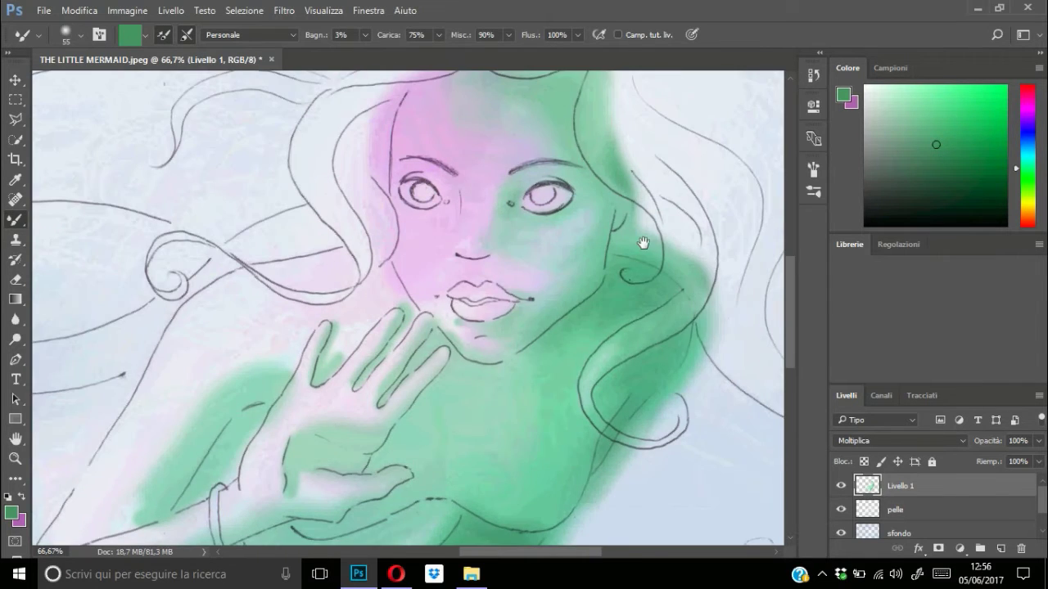
pyautogui.moveTo(643, 243); pyautogui.dragTo(651, 270)
pyautogui.click(891, 68)
pyautogui.click(894, 93)
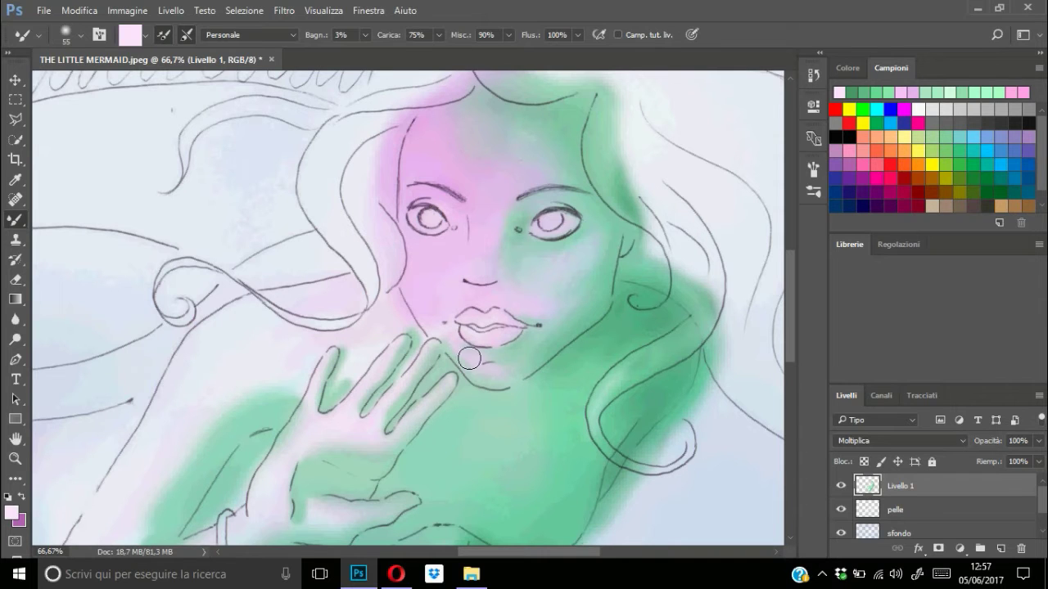
# Select the Eraser at 22% opacity, zoom to 100%, then lower opacity to 24%.
pyautogui.click(847, 68)
pyautogui.write('e')
pyautogui.write('22')
pyautogui.press('Return')
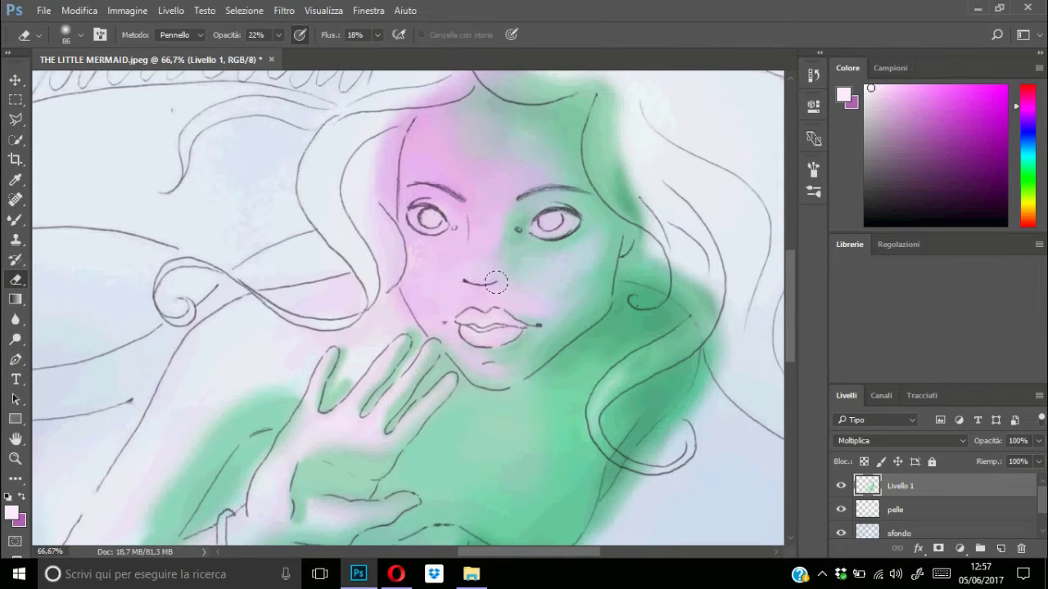
pyautogui.hotkey('ctrl', '+')
pyautogui.press('8')
pyautogui.press('9')
pyautogui.press('2')
pyautogui.press('4')
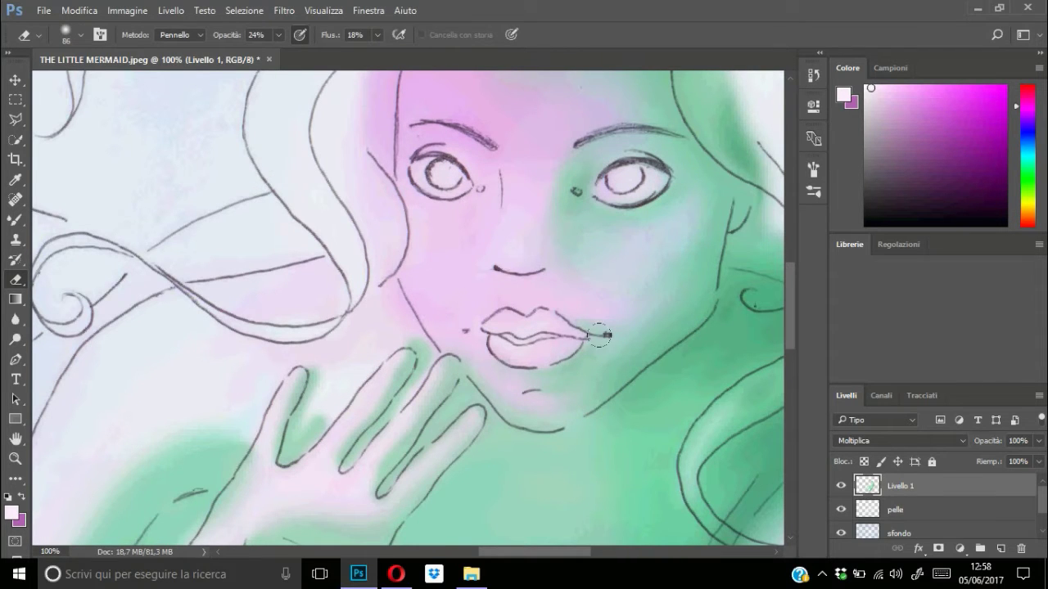
# Set the eraser size to 38 and work on the Livello 1 layer.
pyautogui.hotkey('alt', '[')
pyautogui.click(80, 34)
pyautogui.write('38')
pyautogui.press('Return')
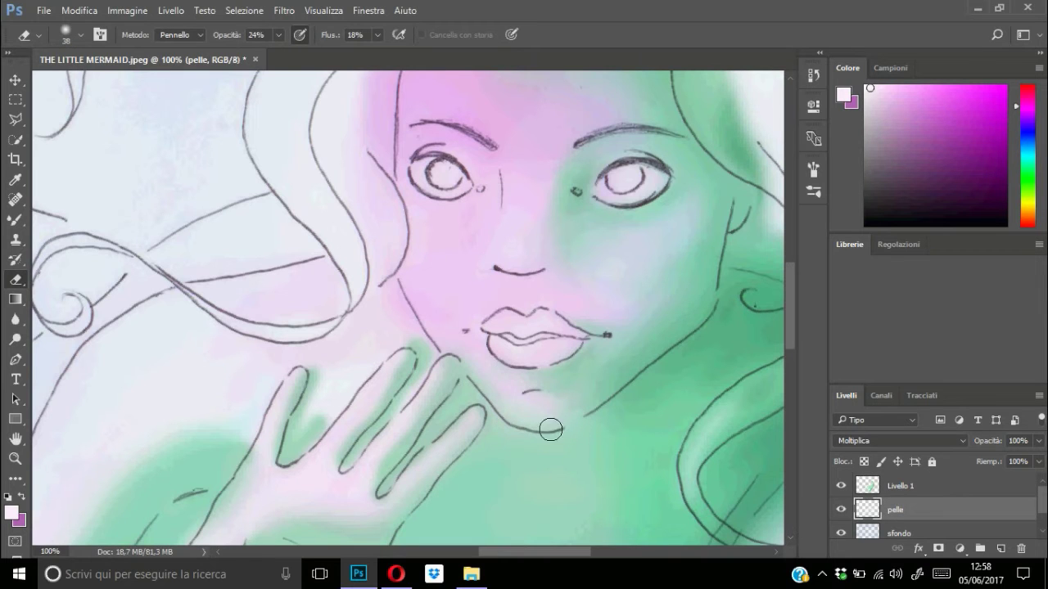
pyautogui.write('55')
pyautogui.click(917, 489)
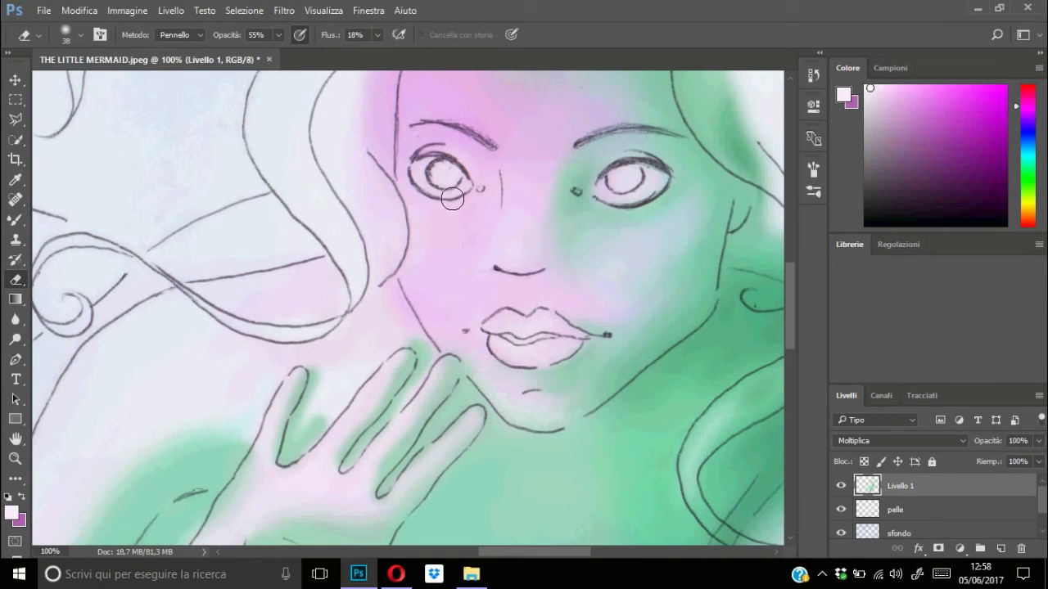
# Erase colour wash around the lips, nose, chin, forehead hairline and right-cheek hair.
pyautogui.scroll(2, 510, 295)
pyautogui.hscroll(1, 510, 294)
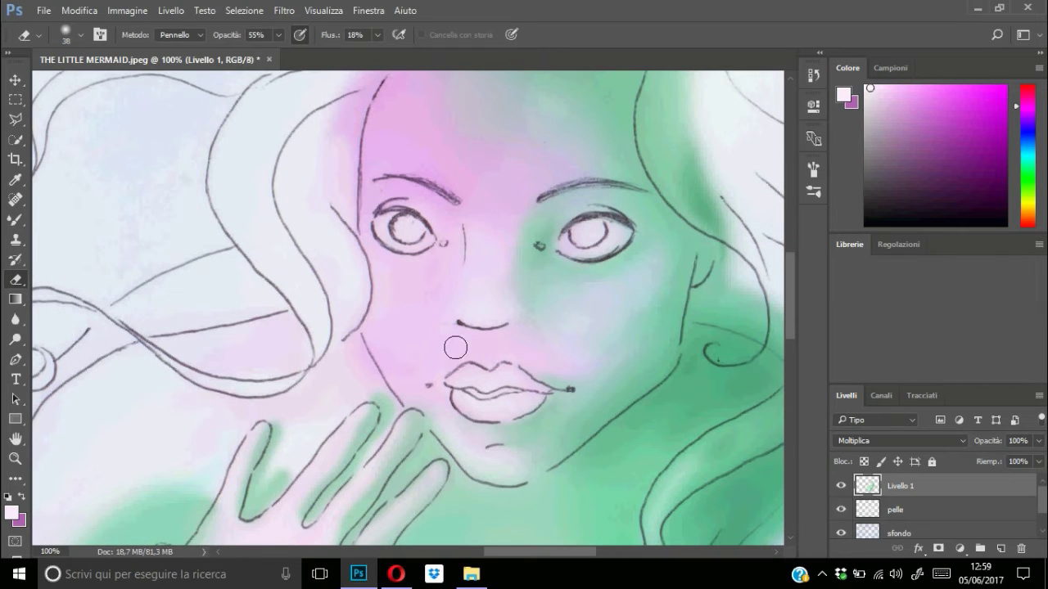
pyautogui.moveTo(464, 390); pyautogui.dragTo(533, 397)
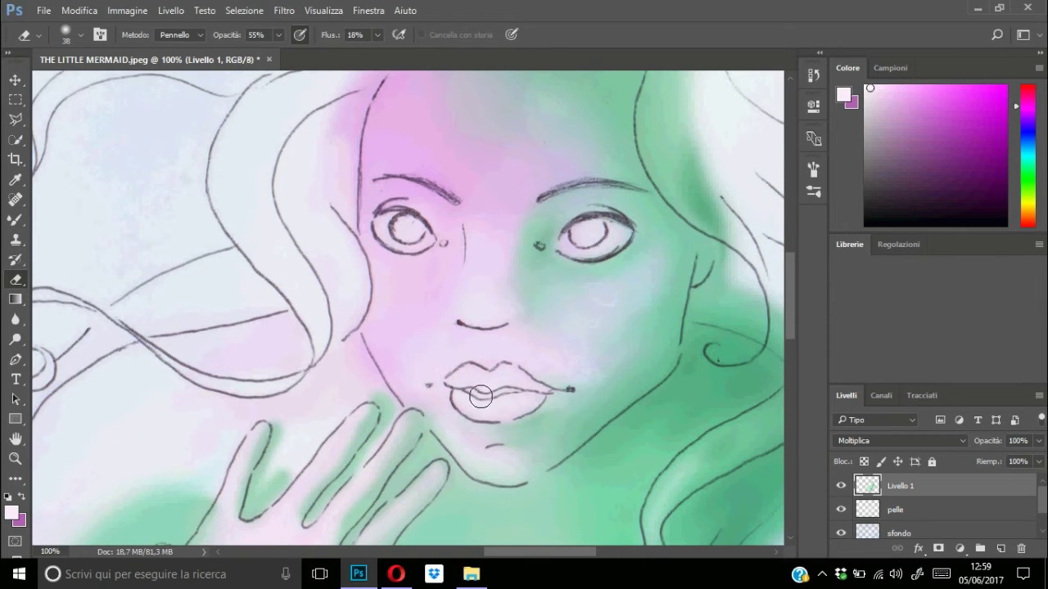
pyautogui.moveTo(442, 363); pyautogui.dragTo(502, 341)
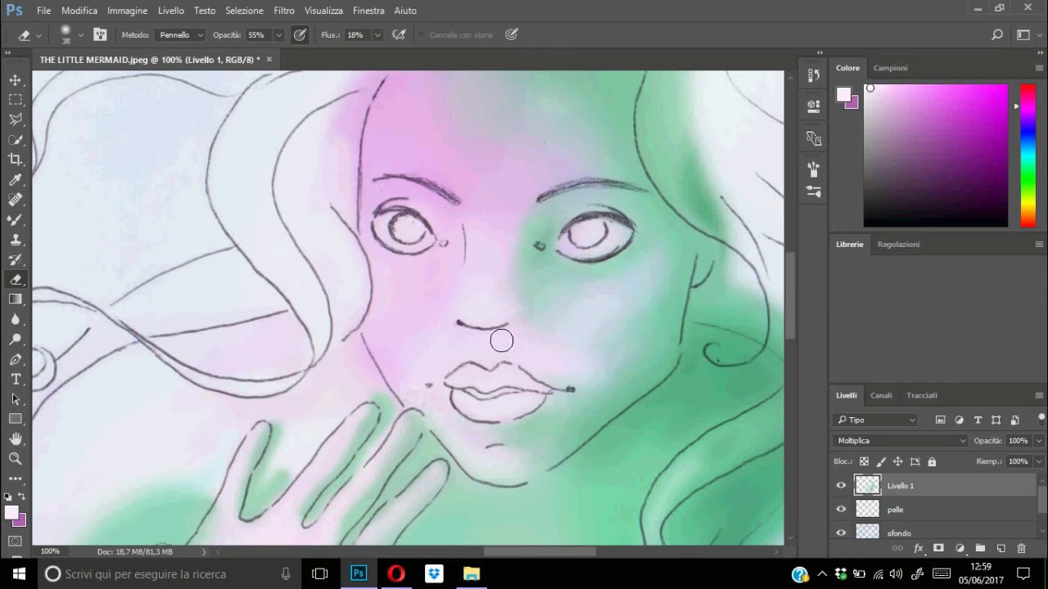
pyautogui.moveTo(357, 150); pyautogui.dragTo(337, 127)
pyautogui.moveTo(739, 159)
pyautogui.mouseDown()
pyautogui.moveTo(714, 225)
pyautogui.moveTo(738, 308)
pyautogui.mouseUp()
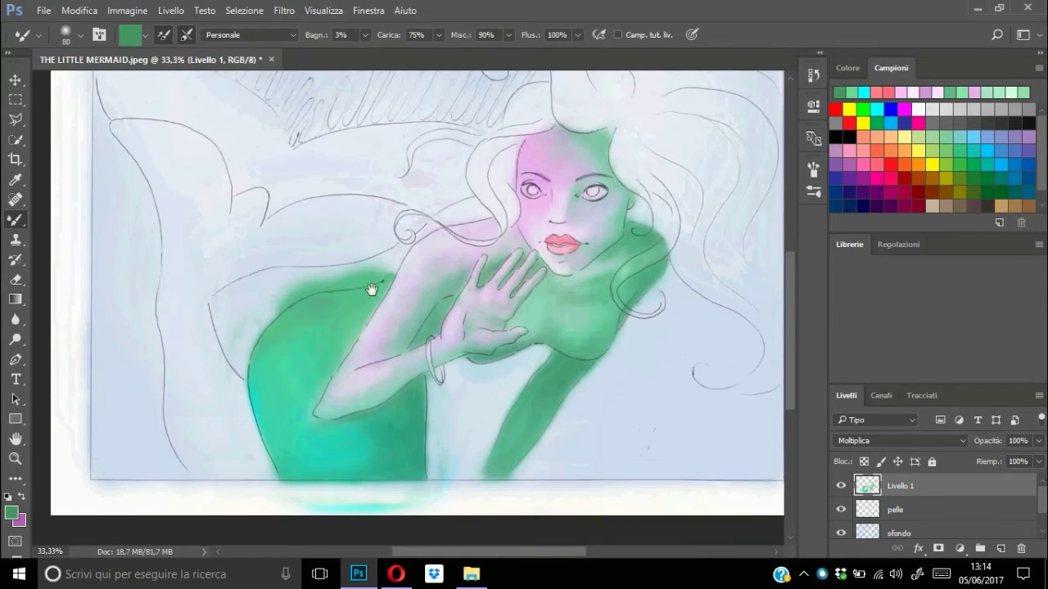
# Erase the green wash around the left shoulder and arm.
pyautogui.hotkey('ctrl', '+')
pyautogui.press('e')
pyautogui.moveTo(360, 262)
pyautogui.mouseDown()
pyautogui.moveTo(316, 250)
pyautogui.moveTo(281, 293)
pyautogui.moveTo(343, 274)
pyautogui.moveTo(246, 294)
pyautogui.moveTo(269, 306)
pyautogui.mouseUp()
pyautogui.moveTo(361, 256)
pyautogui.mouseDown()
pyautogui.moveTo(257, 368)
pyautogui.moveTo(236, 371)
pyautogui.moveTo(243, 299)
pyautogui.moveTo(330, 265)
pyautogui.moveTo(323, 251)
pyautogui.mouseUp()
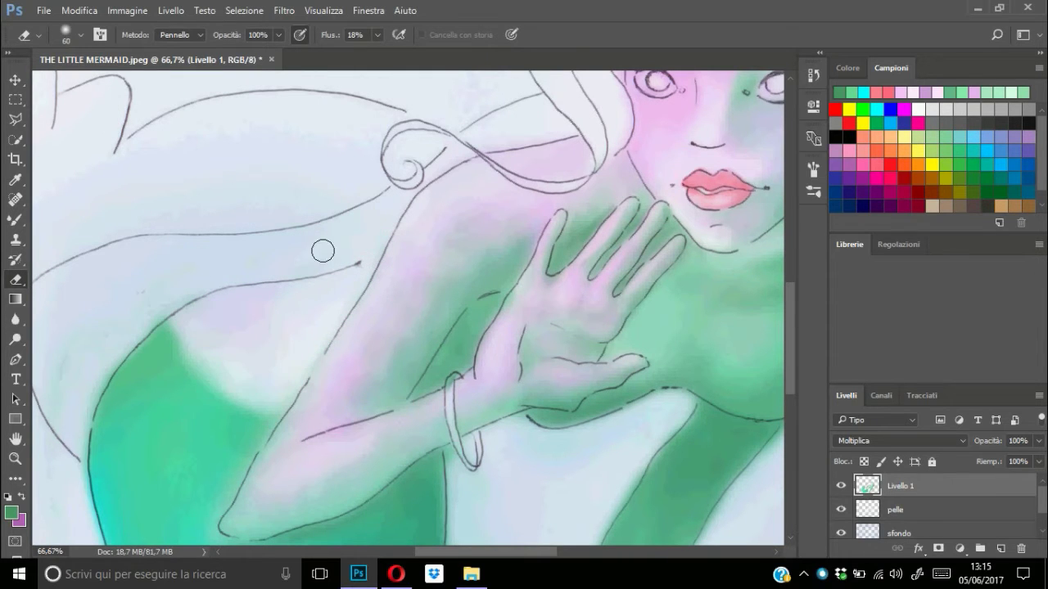
# Blend light pink and salmon pink over the green on the left shoulder with the Mixer Brush.
pyautogui.press('b')
pyautogui.keyDown('alt'); pyautogui.click(330, 300); pyautogui.keyUp('alt')
pyautogui.moveTo(330, 299)
pyautogui.mouseDown()
pyautogui.moveTo(204, 341)
pyautogui.moveTo(292, 383)
pyautogui.mouseUp()
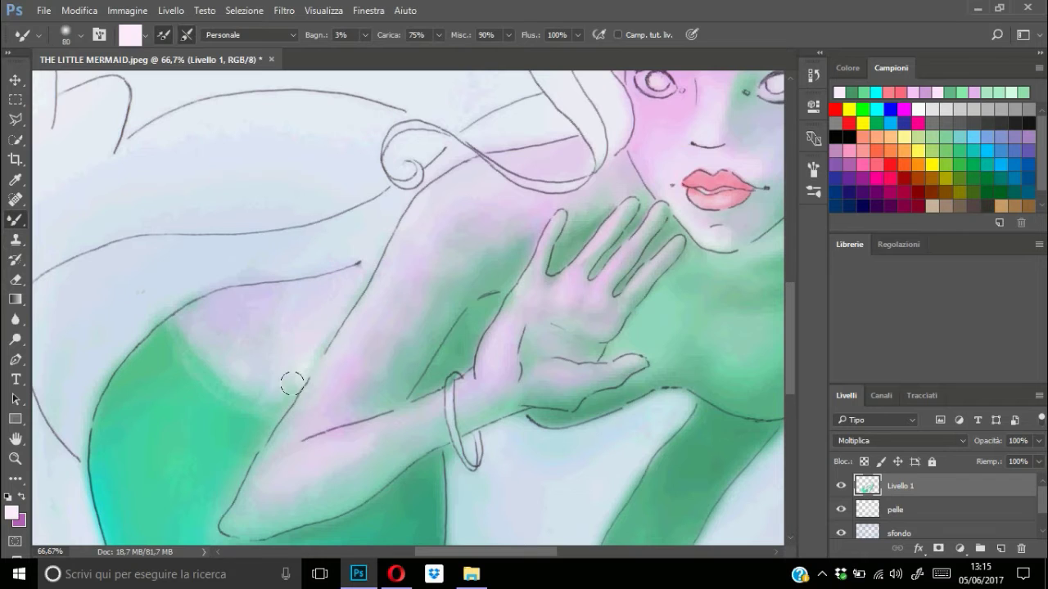
pyautogui.moveTo(187, 277); pyautogui.dragTo(220, 355)
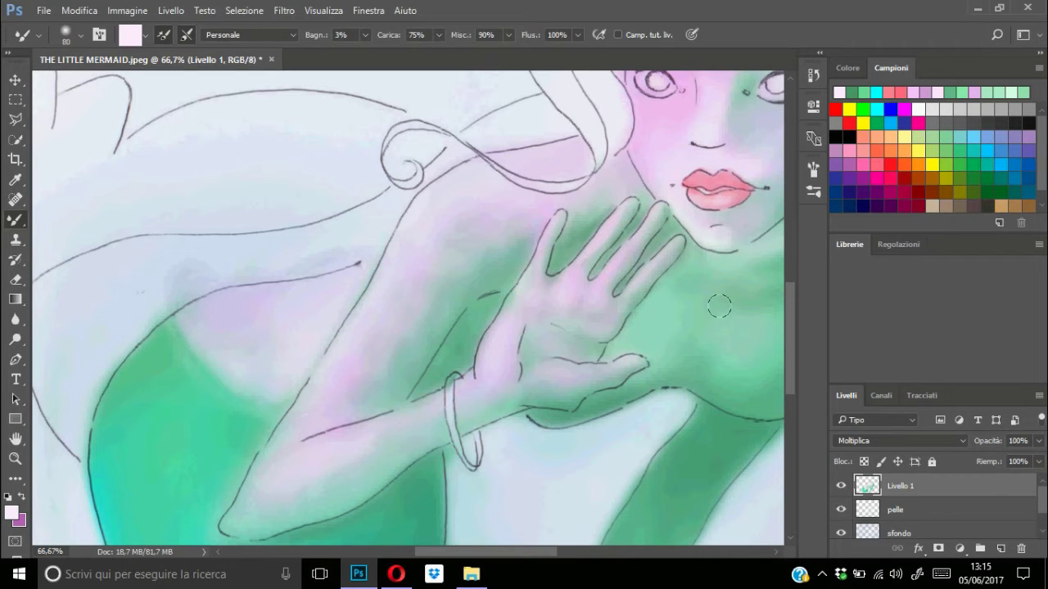
pyautogui.click(922, 93)
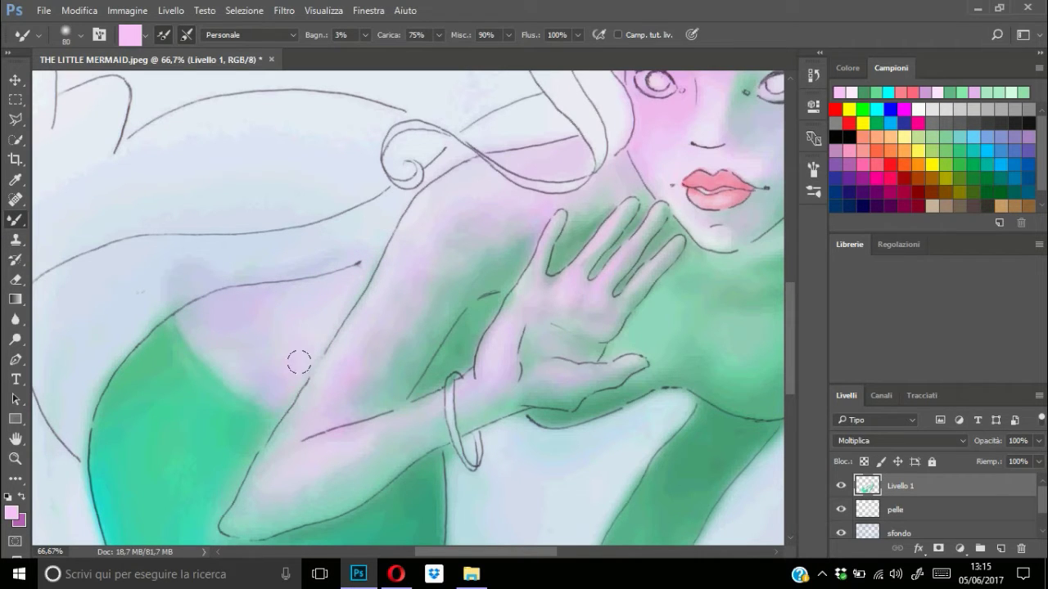
pyautogui.click(878, 93)
pyautogui.moveTo(299, 374)
pyautogui.mouseDown()
pyautogui.moveTo(262, 367)
pyautogui.moveTo(310, 390)
pyautogui.mouseUp()
# Brush soft pink along the hair strand, arm outline and across the raised hand's fingers.
pyautogui.scroll(3, 600, 112)
pyautogui.hscroll(3, 600, 112)
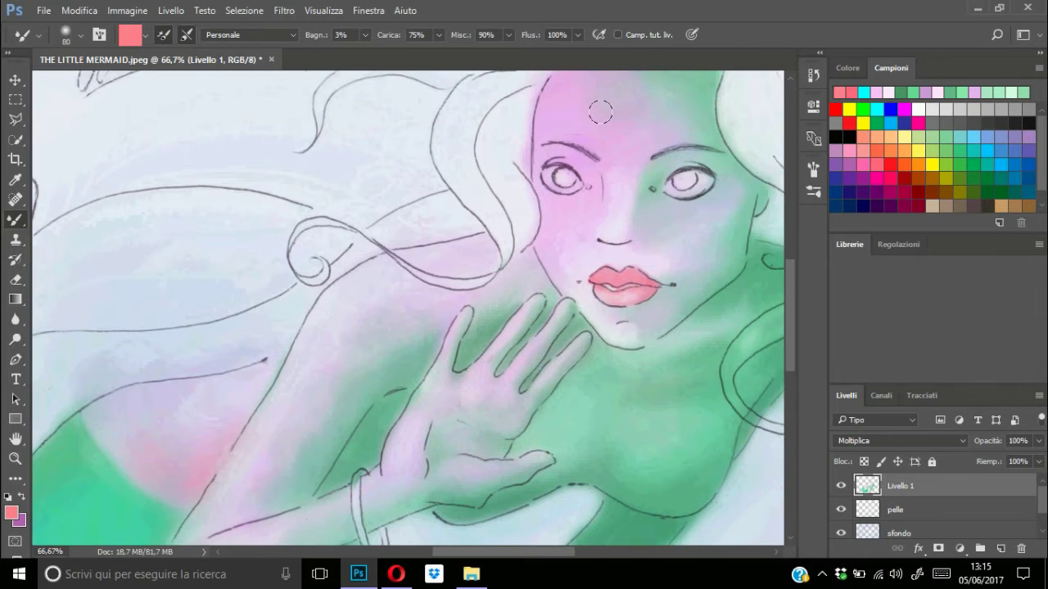
pyautogui.moveTo(432, 244); pyautogui.dragTo(481, 227)
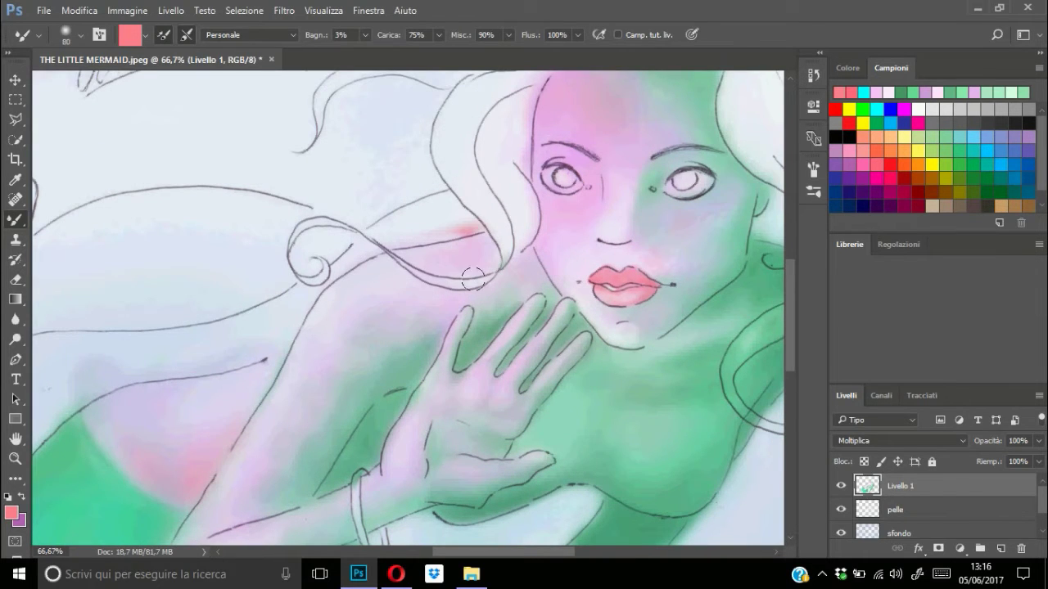
pyautogui.moveTo(328, 337); pyautogui.dragTo(321, 299)
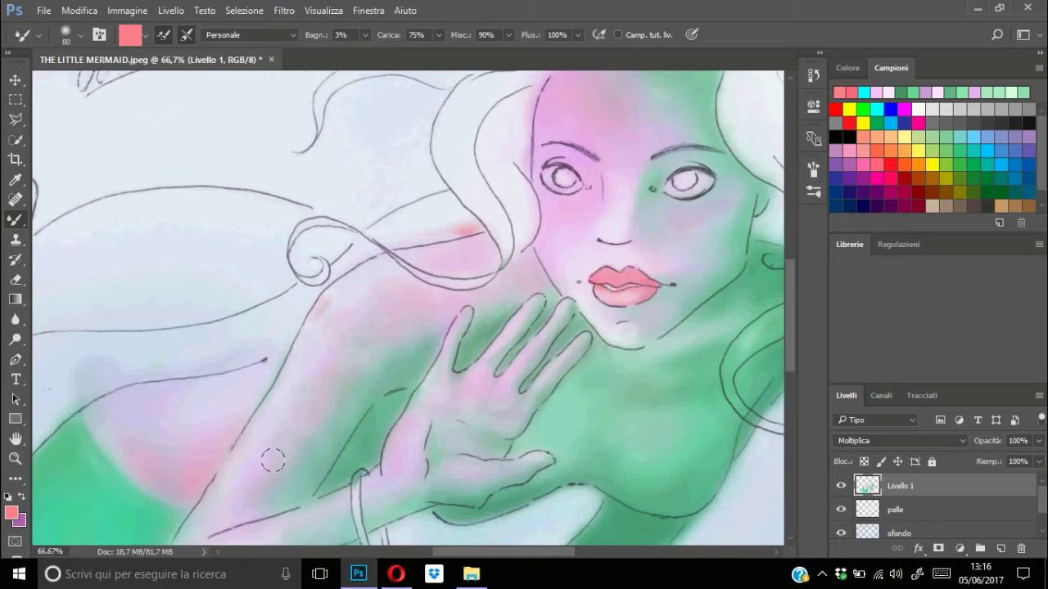
pyautogui.moveTo(273, 460); pyautogui.dragTo(355, 342)
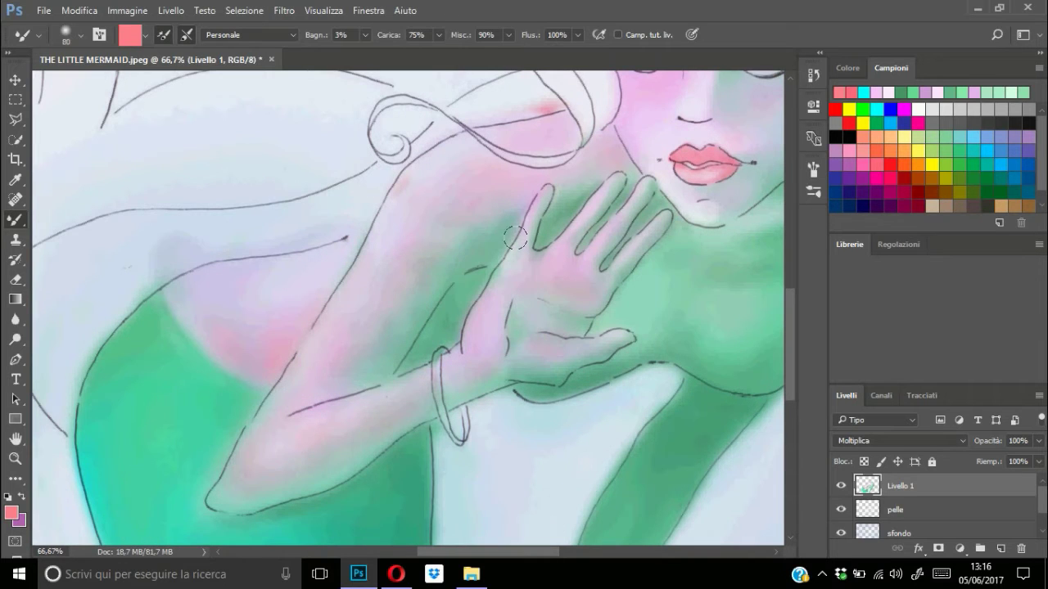
pyautogui.moveTo(592, 212); pyautogui.dragTo(684, 231)
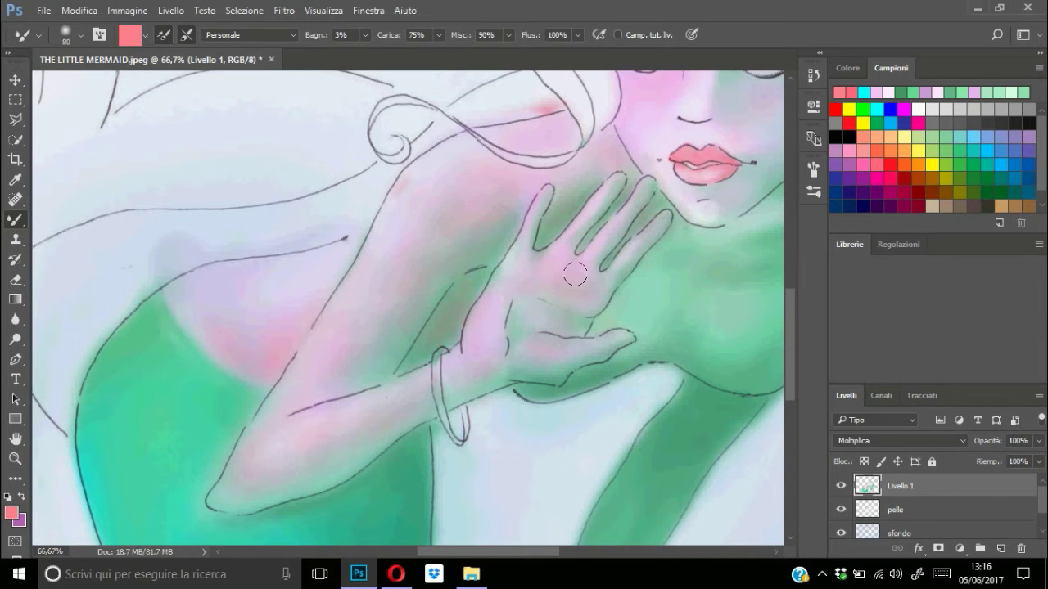
pyautogui.moveTo(575, 275); pyautogui.dragTo(464, 316)
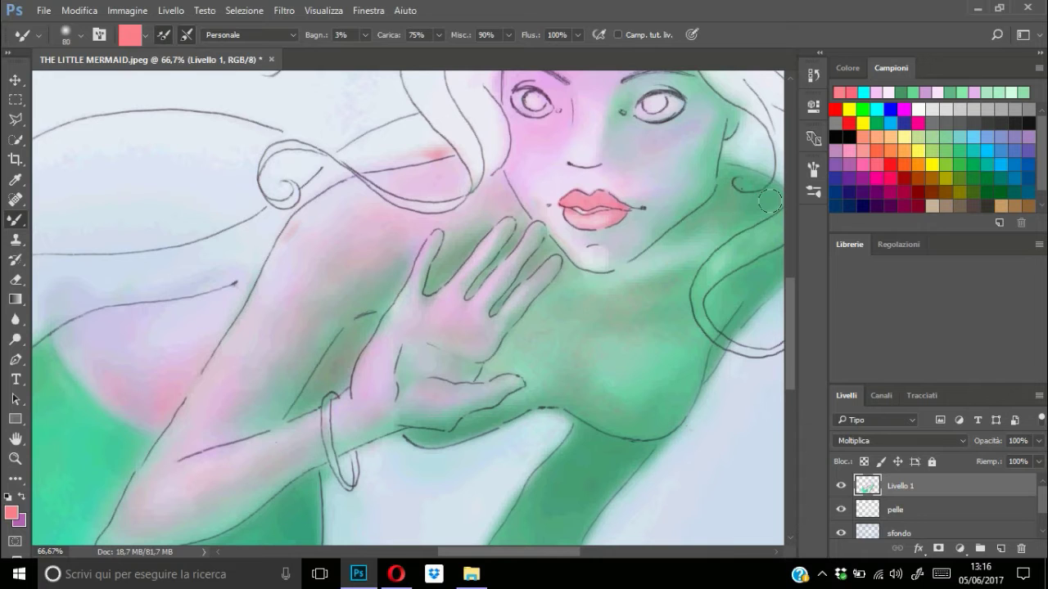
pyautogui.moveTo(589, 471); pyautogui.dragTo(596, 428)
pyautogui.moveTo(336, 218); pyautogui.dragTo(549, 288)
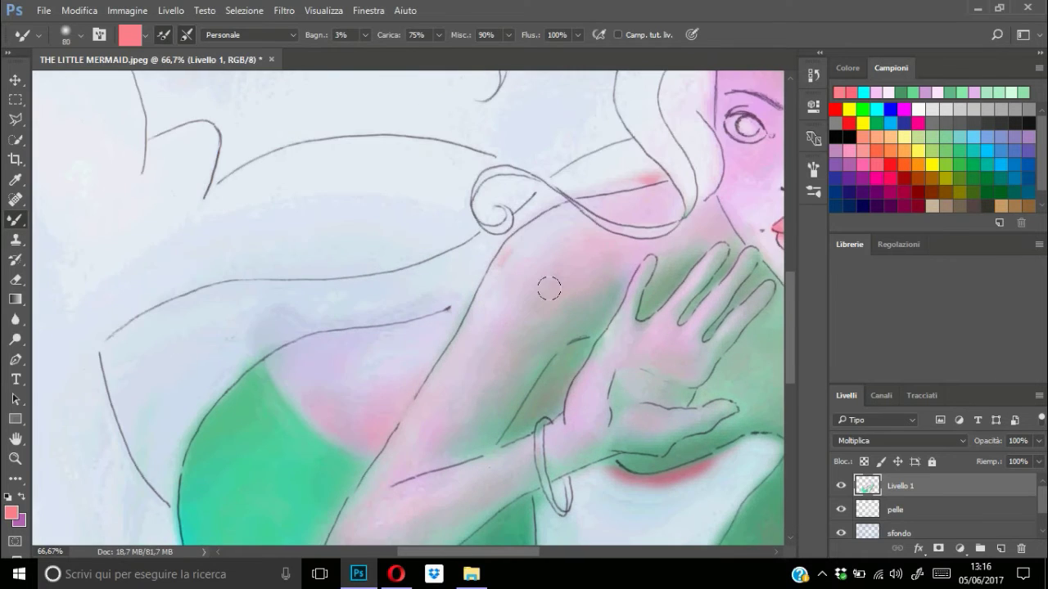
pyautogui.scroll(-1, 548, 288)
pyautogui.scroll(-4, 470, 253)
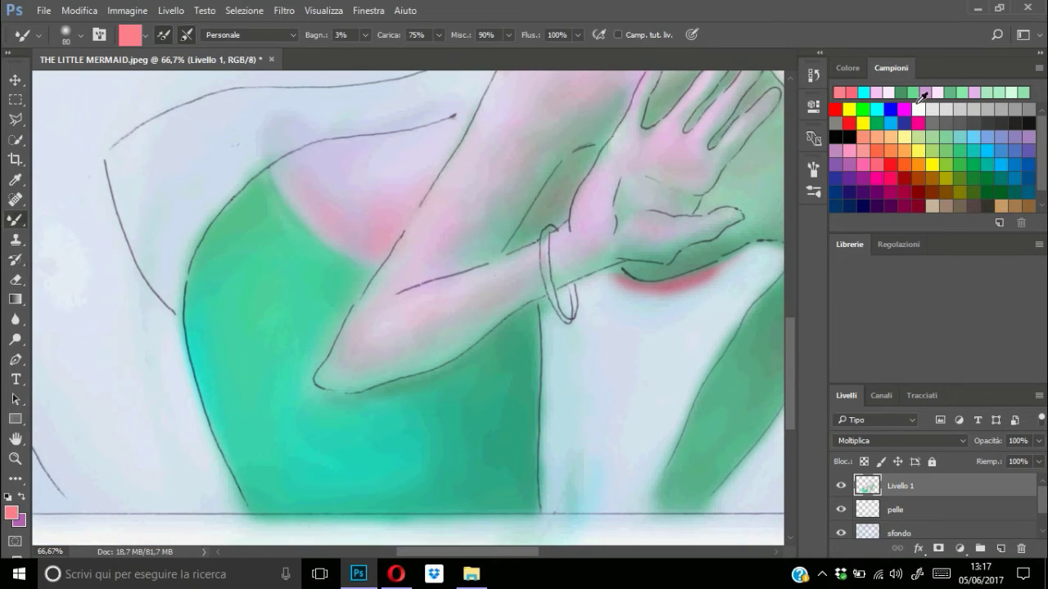
# Pick a green swatch and dab it along the tail's right side and outline with a 24 px brush.
pyautogui.click(902, 92)
pyautogui.moveTo(547, 315); pyautogui.dragTo(545, 483)
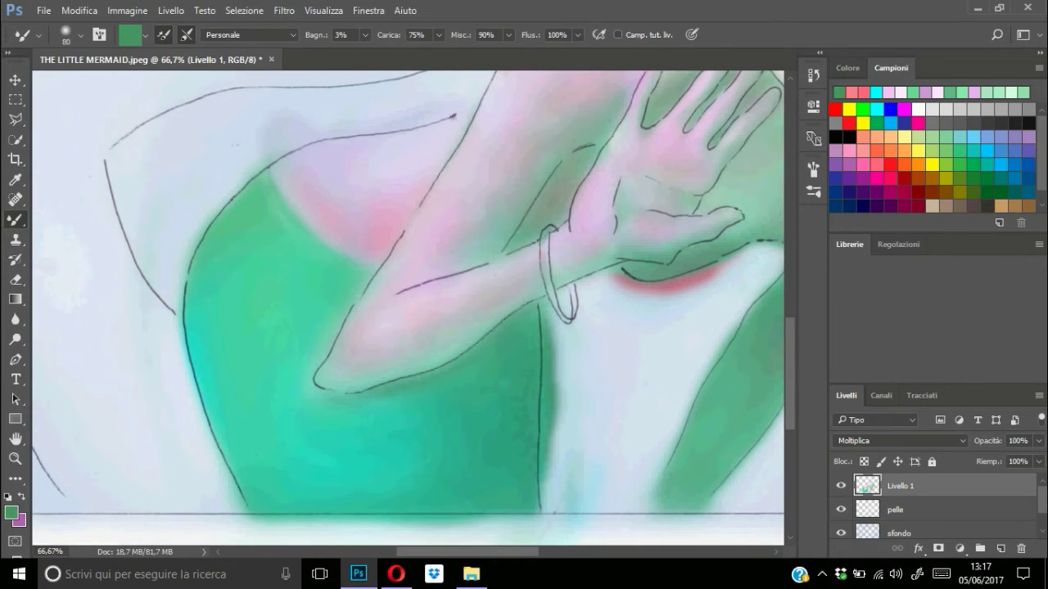
pyautogui.click(79, 34)
pyautogui.press('Return')
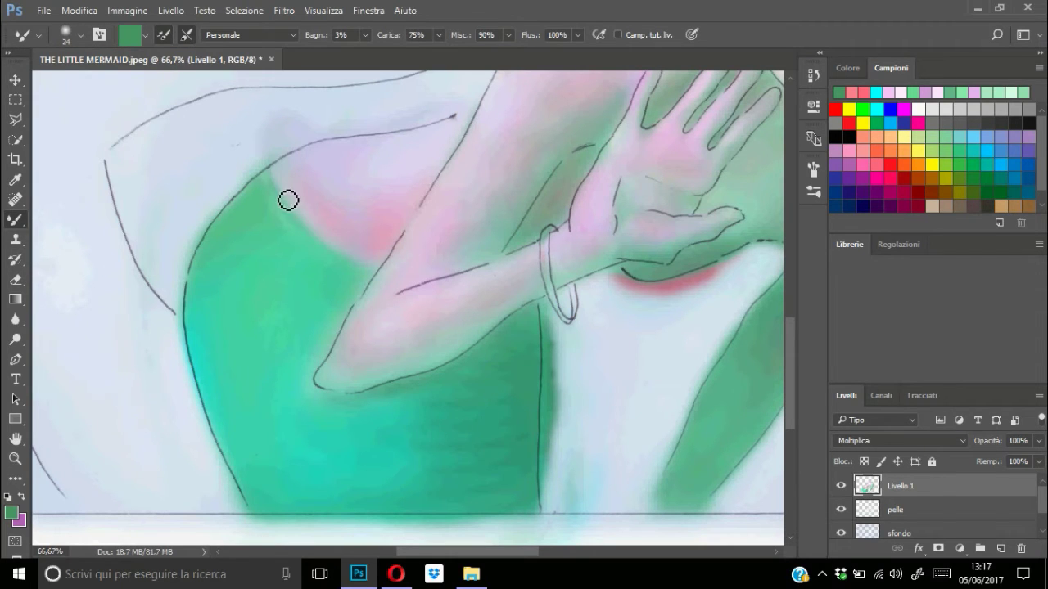
pyautogui.moveTo(274, 180); pyautogui.dragTo(223, 206)
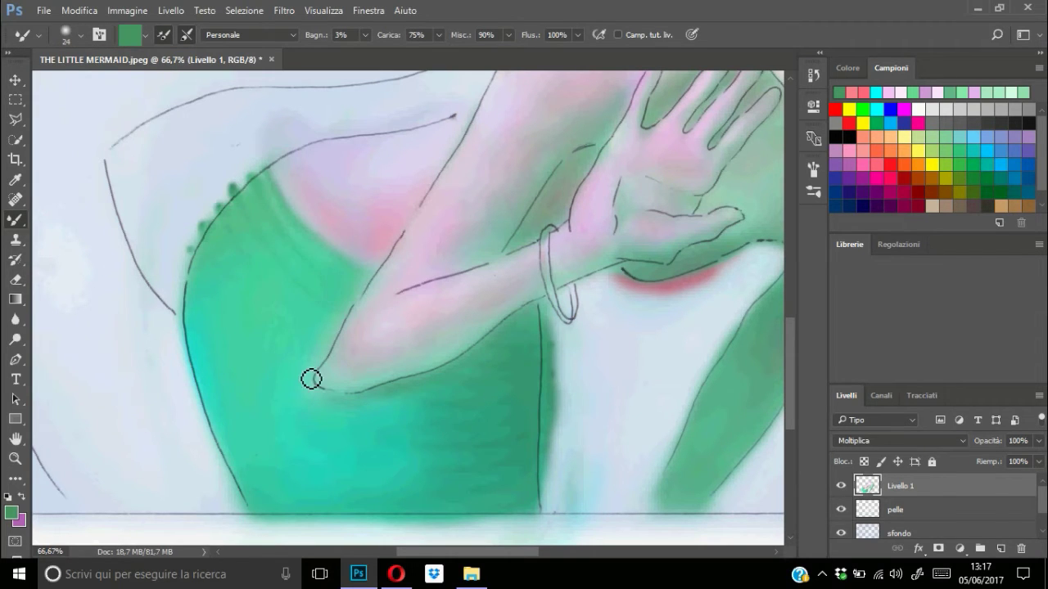
pyautogui.moveTo(188, 254); pyautogui.dragTo(196, 369)
pyautogui.click(196, 413)
pyautogui.moveTo(200, 426); pyautogui.dragTo(237, 507)
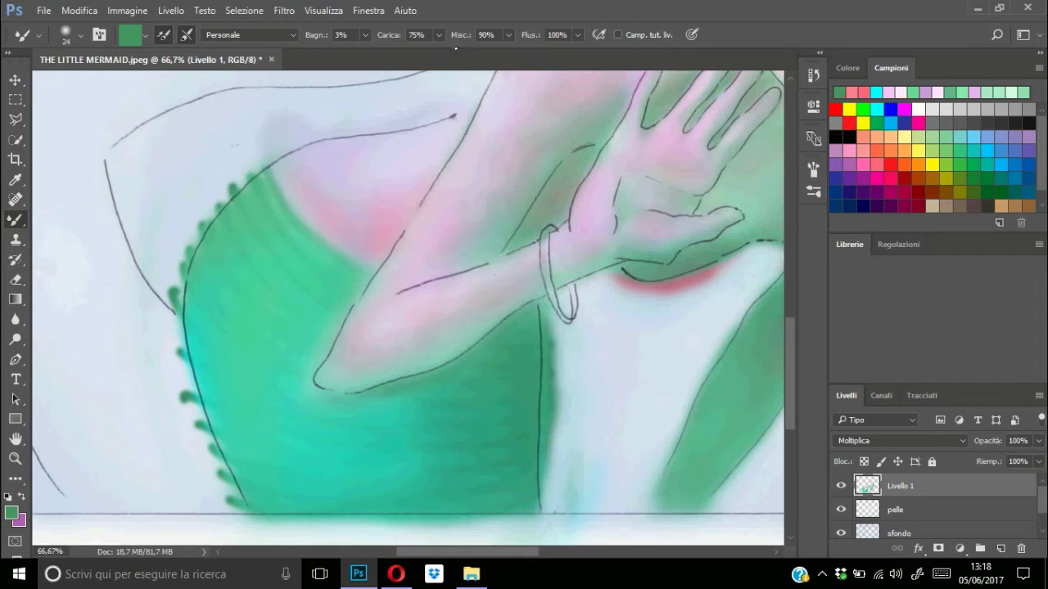
# Paint faint green strokes beside the tail at 31% load and 12% flow, then darken the bottom edge at 100% flow.
pyautogui.moveTo(105, 288); pyautogui.dragTo(123, 365)
pyautogui.moveTo(439, 34); pyautogui.dragTo(395, 87)
pyautogui.moveTo(133, 309); pyautogui.dragTo(150, 399)
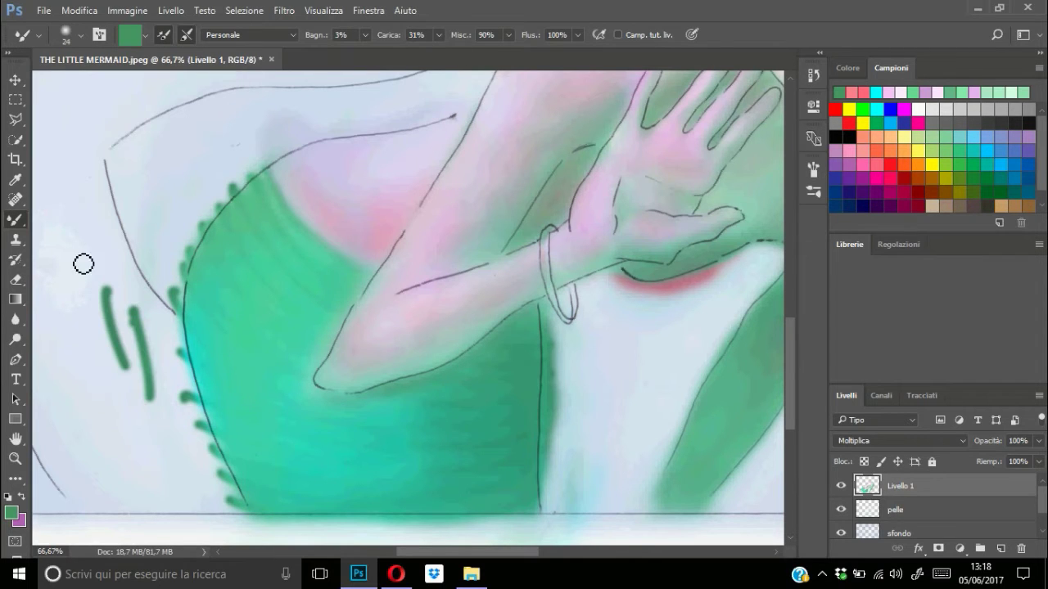
pyautogui.moveTo(578, 34); pyautogui.dragTo(536, 51)
pyautogui.moveTo(147, 263); pyautogui.dragTo(139, 188)
pyautogui.moveTo(573, 54); pyautogui.dragTo(549, 54)
pyautogui.moveTo(173, 211); pyautogui.dragTo(176, 241)
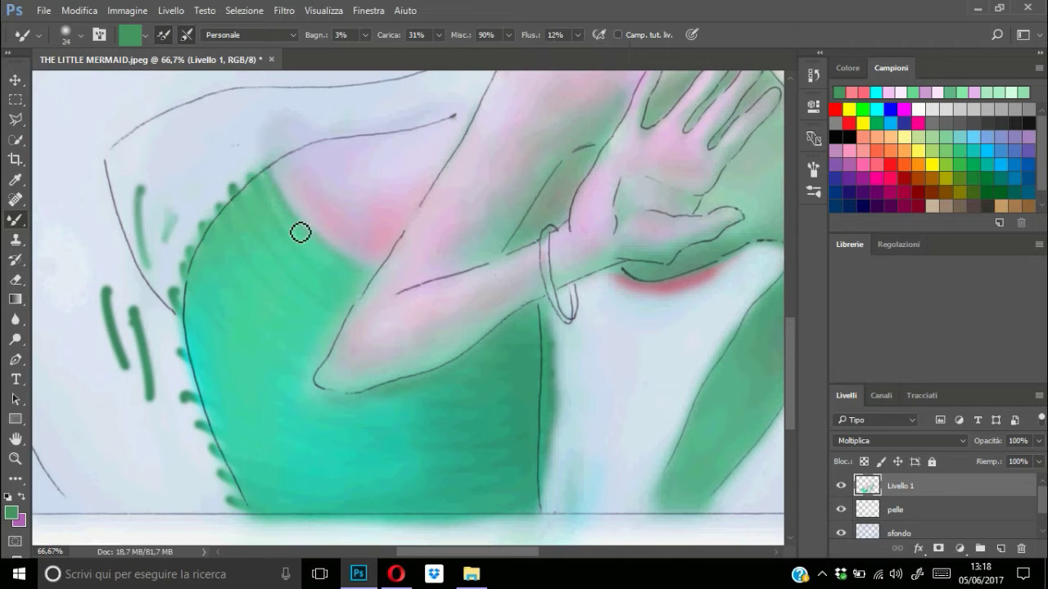
pyautogui.moveTo(578, 35)
pyautogui.mouseDown()
pyautogui.moveTo(566, 54)
pyautogui.moveTo(602, 51)
pyautogui.mouseUp()
pyautogui.moveTo(578, 34); pyautogui.dragTo(606, 54)
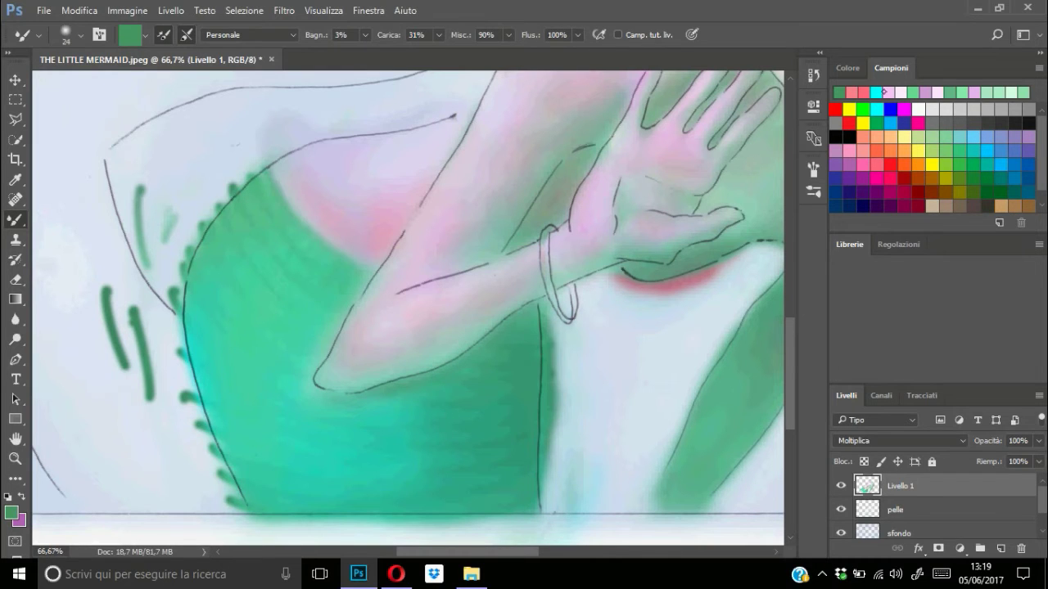
pyautogui.click(847, 68)
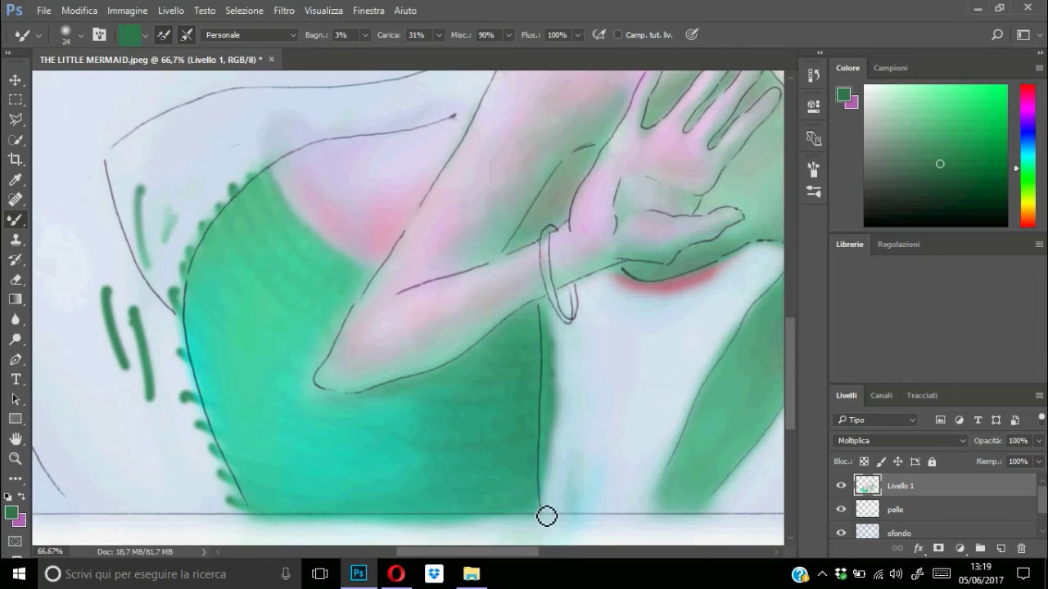
pyautogui.moveTo(547, 516); pyautogui.dragTo(490, 518)
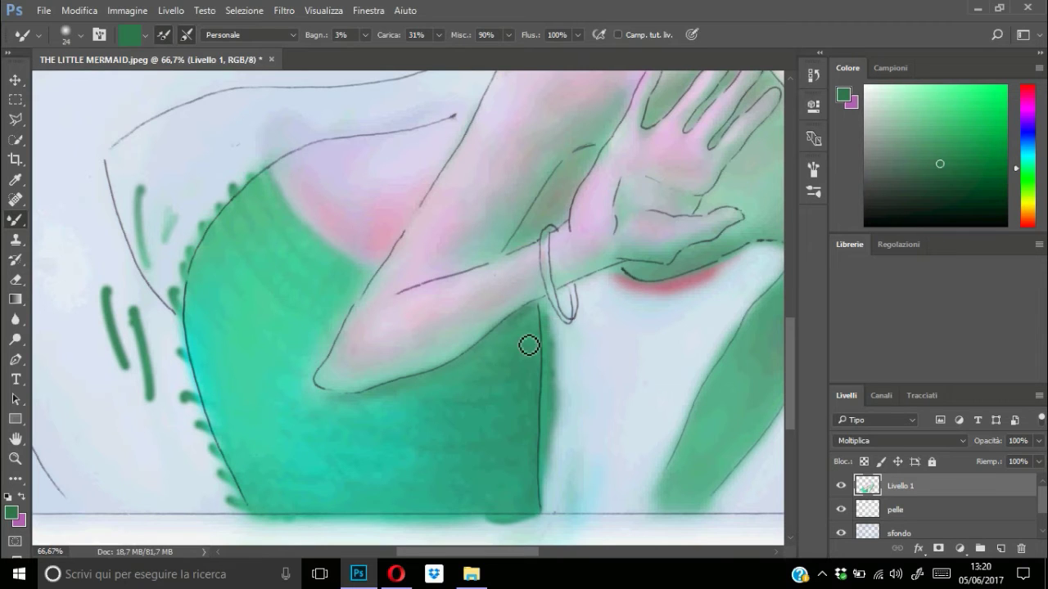
# Erase the green strokes and scalloped marks beside the tail with a 111 px eraser at 33% opacity.
pyautogui.press('e')
pyautogui.moveTo(173, 303)
pyautogui.mouseDown()
pyautogui.moveTo(159, 308)
pyautogui.moveTo(171, 379)
pyautogui.moveTo(200, 241)
pyautogui.moveTo(171, 205)
pyautogui.moveTo(242, 507)
pyautogui.mouseUp()
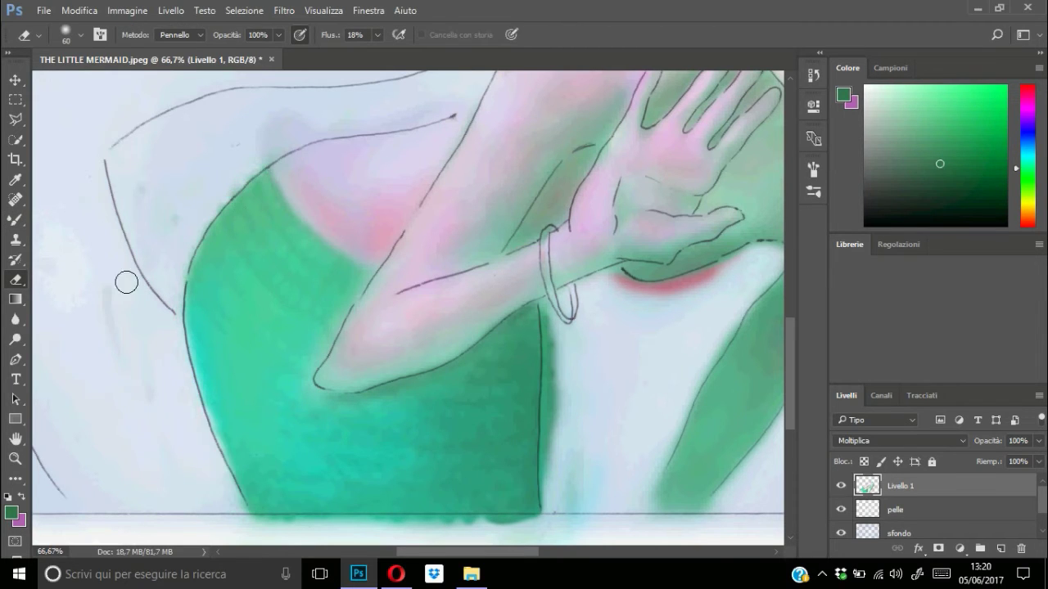
pyautogui.moveTo(221, 213); pyautogui.dragTo(299, 131)
pyautogui.click(279, 34)
pyautogui.click(415, 122)
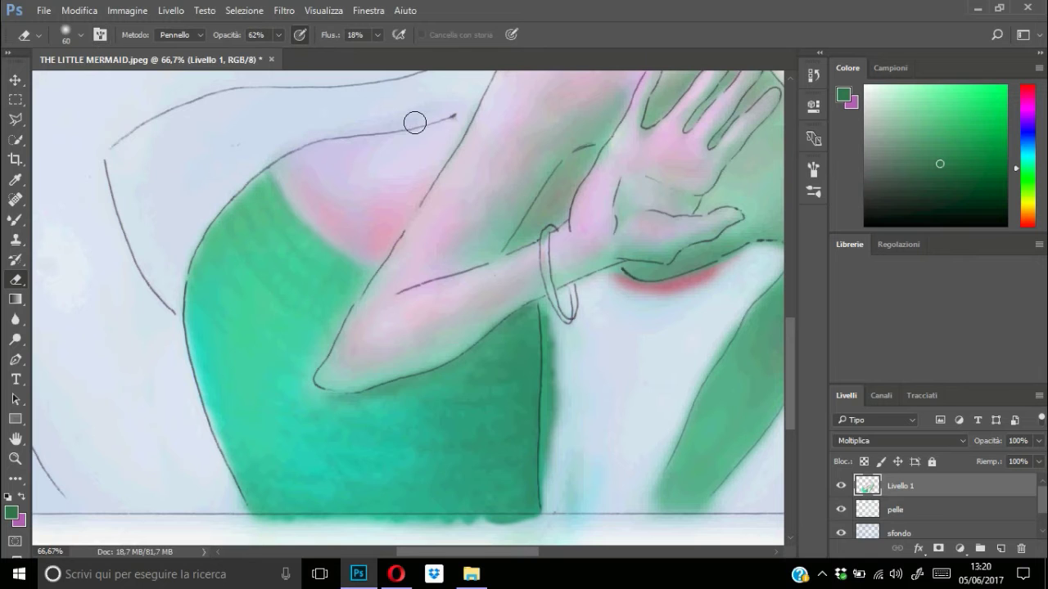
pyautogui.click(80, 35)
pyautogui.moveTo(122, 74); pyautogui.dragTo(156, 74)
pyautogui.click(279, 34)
pyautogui.moveTo(270, 54); pyautogui.dragTo(246, 54)
pyautogui.moveTo(286, 188)
pyautogui.mouseDown()
pyautogui.moveTo(238, 233)
pyautogui.moveTo(189, 311)
pyautogui.mouseUp()
pyautogui.moveTo(233, 229); pyautogui.dragTo(190, 327)
# Lighten the pink on the forehead and the colour on the palm with the eraser.
pyautogui.moveTo(294, 70); pyautogui.dragTo(413, 172)
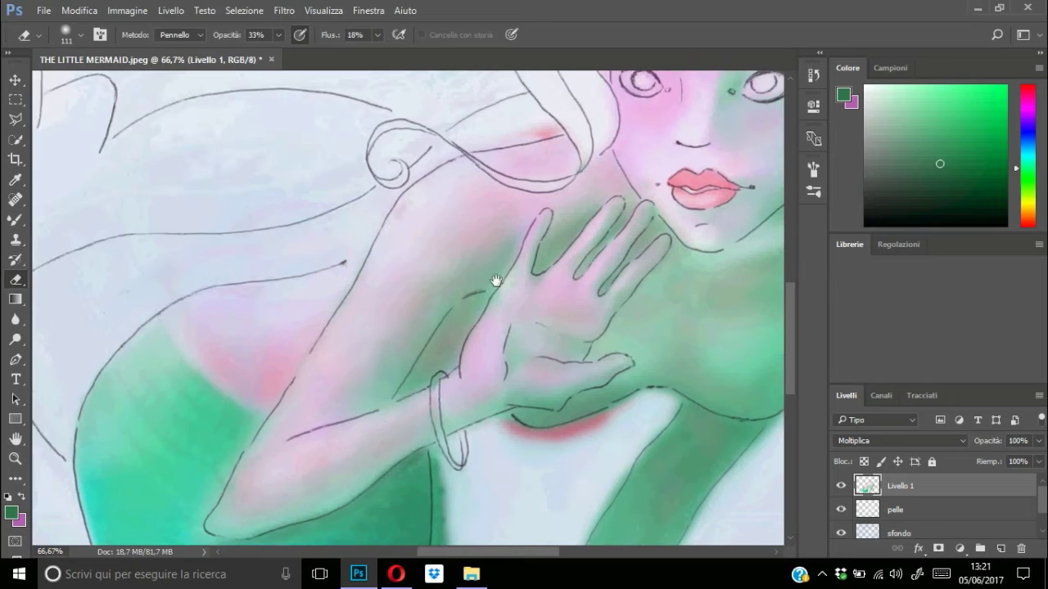
pyautogui.scroll(4, 496, 281)
pyautogui.hscroll(4, 496, 281)
pyautogui.moveTo(514, 114); pyautogui.dragTo(496, 136)
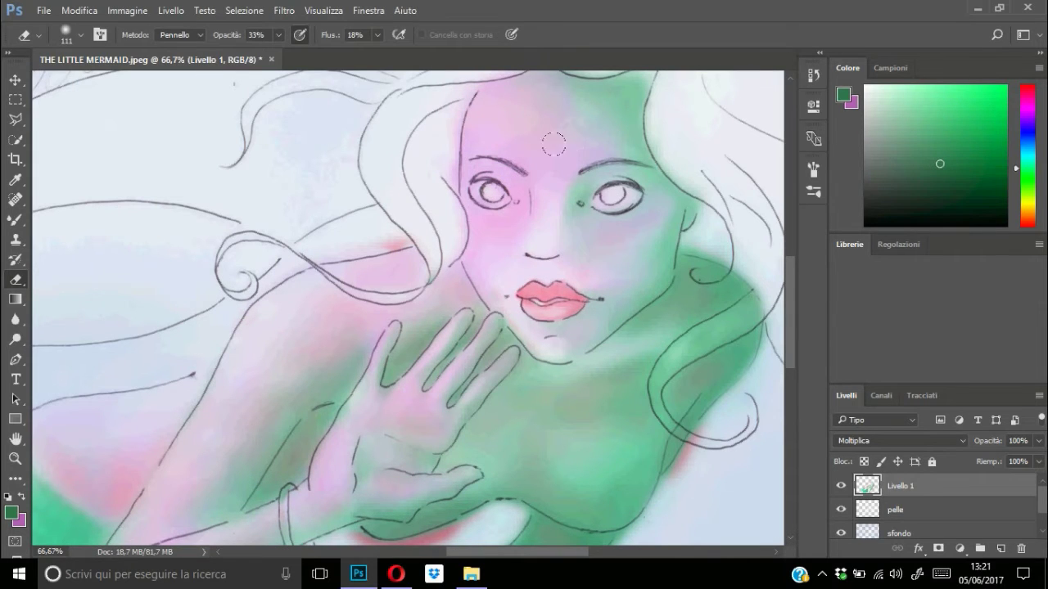
pyautogui.moveTo(547, 421); pyautogui.dragTo(544, 385)
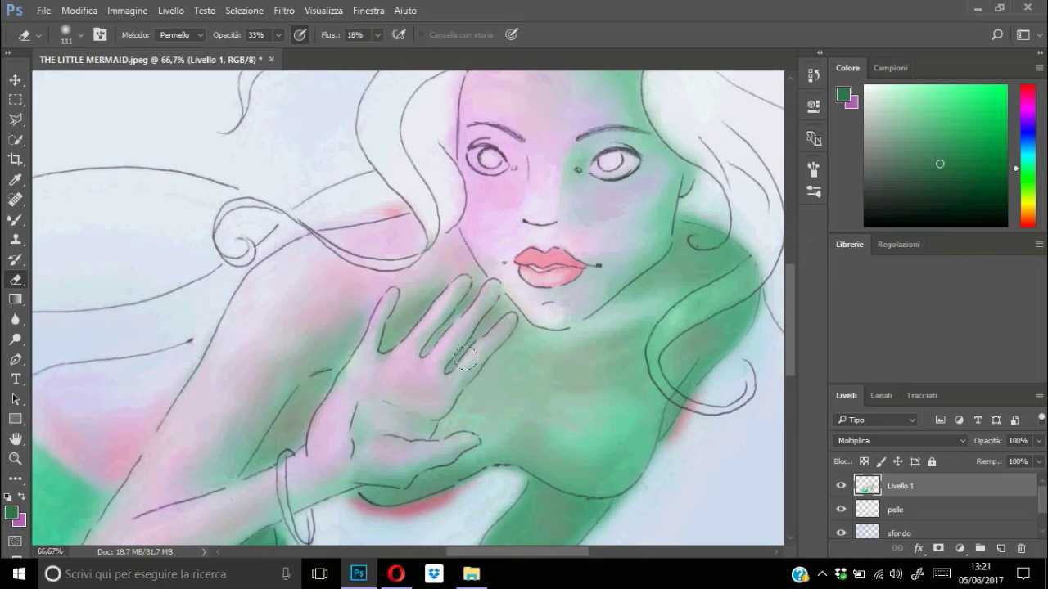
pyautogui.scroll(-3, 465, 357)
pyautogui.hscroll(-1, 465, 358)
pyautogui.moveTo(391, 350); pyautogui.dragTo(481, 375)
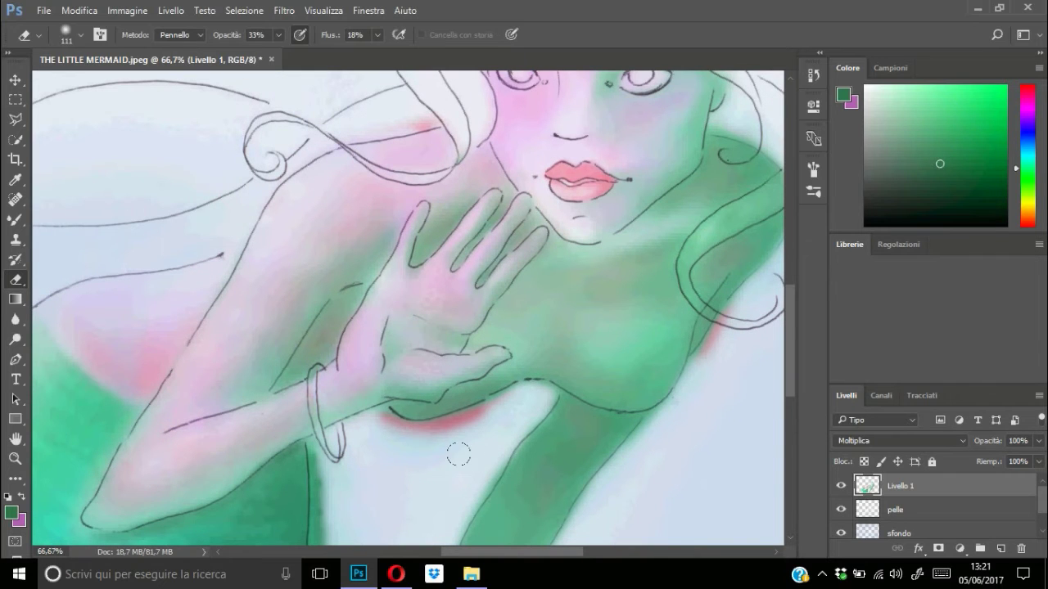
pyautogui.scroll(-4, 507, 250)
pyautogui.scroll(-2, 421, 243)
pyautogui.scroll(4, 533, 402)
# Zoom out and paint cyan from Swatches onto the tail fin with the Mixer Brush.
pyautogui.hotkey('ctrl', '-')
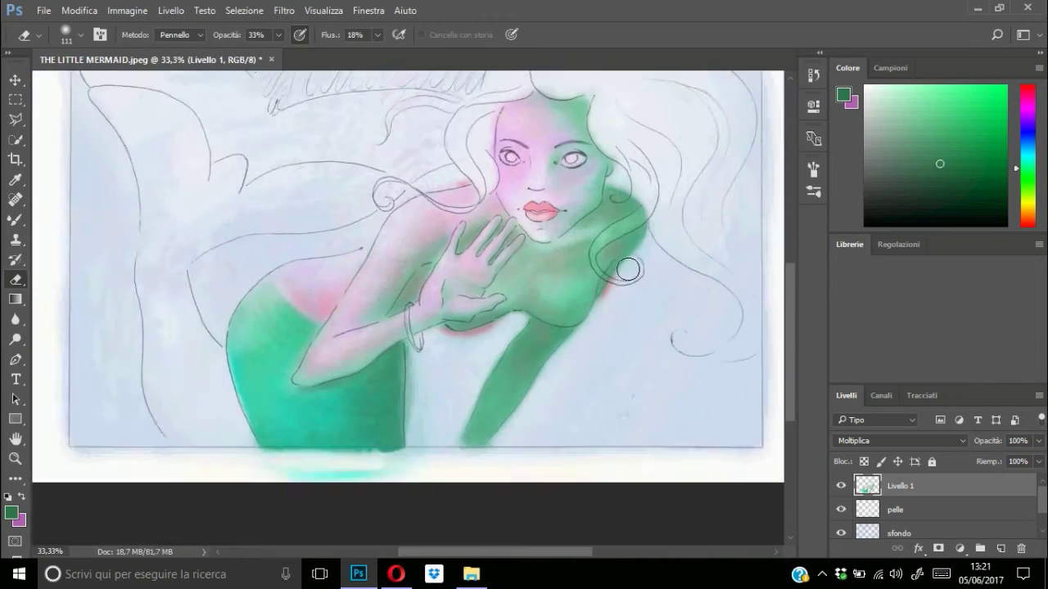
pyautogui.scroll(3, 627, 270)
pyautogui.scroll(-2, 620, 451)
pyautogui.press('b')
pyautogui.click(70, 35)
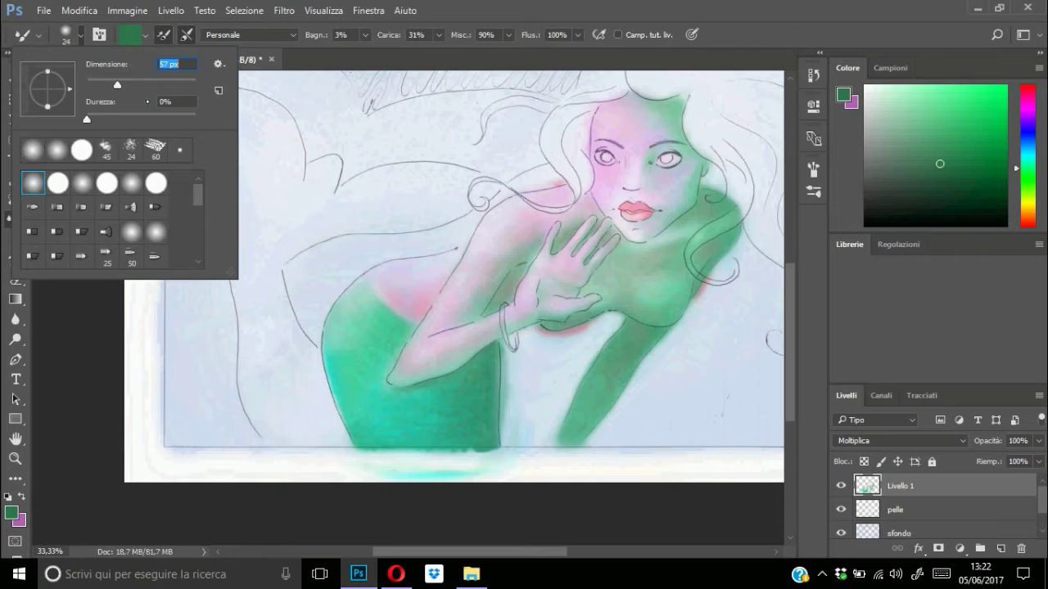
pyautogui.click(890, 68)
pyautogui.click(877, 109)
pyautogui.moveTo(246, 383)
pyautogui.mouseDown()
pyautogui.moveTo(290, 456)
pyautogui.moveTo(357, 455)
pyautogui.moveTo(251, 286)
pyautogui.moveTo(255, 227)
pyautogui.moveTo(259, 265)
pyautogui.moveTo(288, 275)
pyautogui.moveTo(339, 233)
pyautogui.mouseUp()
# Blend light green over the cyan tail, then partly erase it to soften the colour.
pyautogui.click(987, 93)
pyautogui.moveTo(259, 169)
pyautogui.mouseDown()
pyautogui.moveTo(278, 311)
pyautogui.moveTo(325, 425)
pyautogui.mouseUp()
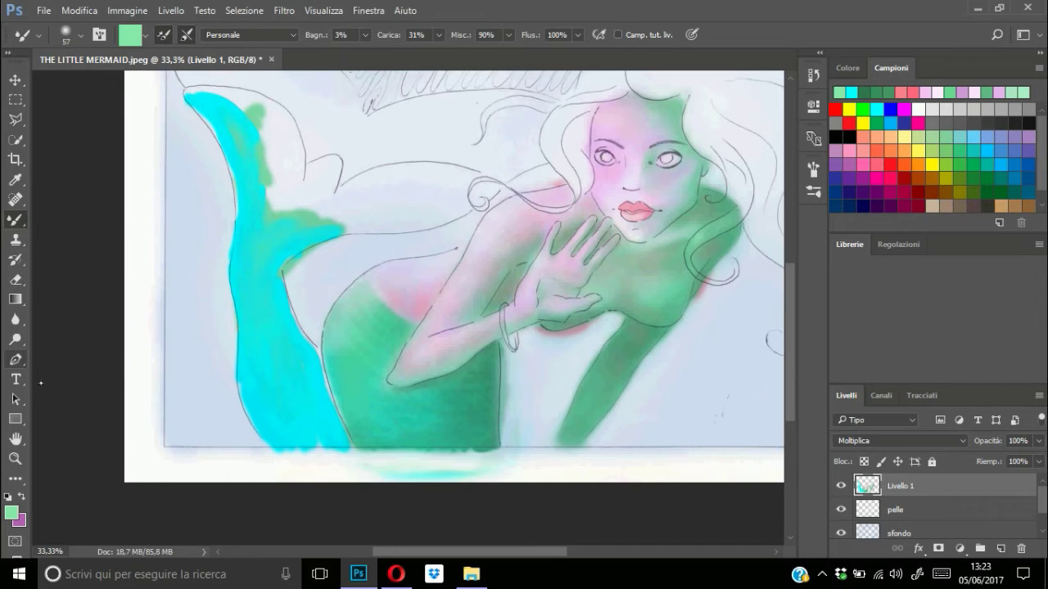
pyautogui.press('e')
pyautogui.moveTo(275, 250); pyautogui.dragTo(286, 386)
# Erase more cyan from the tail at 91% opacity, then add cyan-green strokes to the lower tail.
pyautogui.press('9')
pyautogui.press('1')
pyautogui.moveTo(274, 245)
pyautogui.mouseDown()
pyautogui.moveTo(290, 322)
pyautogui.moveTo(243, 107)
pyautogui.moveTo(260, 407)
pyautogui.mouseUp()
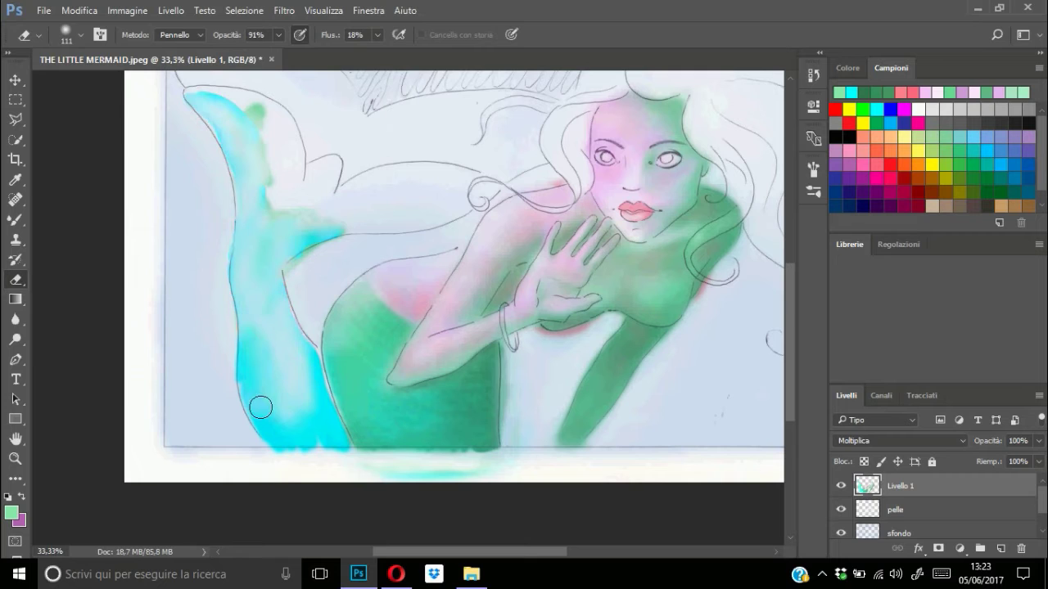
pyautogui.press('b')
pyautogui.moveTo(274, 311)
pyautogui.mouseDown()
pyautogui.moveTo(303, 417)
pyautogui.moveTo(293, 443)
pyautogui.moveTo(283, 433)
pyautogui.moveTo(335, 449)
pyautogui.moveTo(265, 404)
pyautogui.moveTo(335, 461)
pyautogui.moveTo(241, 377)
pyautogui.mouseUp()
# Pick a darker green with an 80 px brush, then erase the lower tail lighter at 100% opacity.
pyautogui.click(889, 93)
pyautogui.press(']')
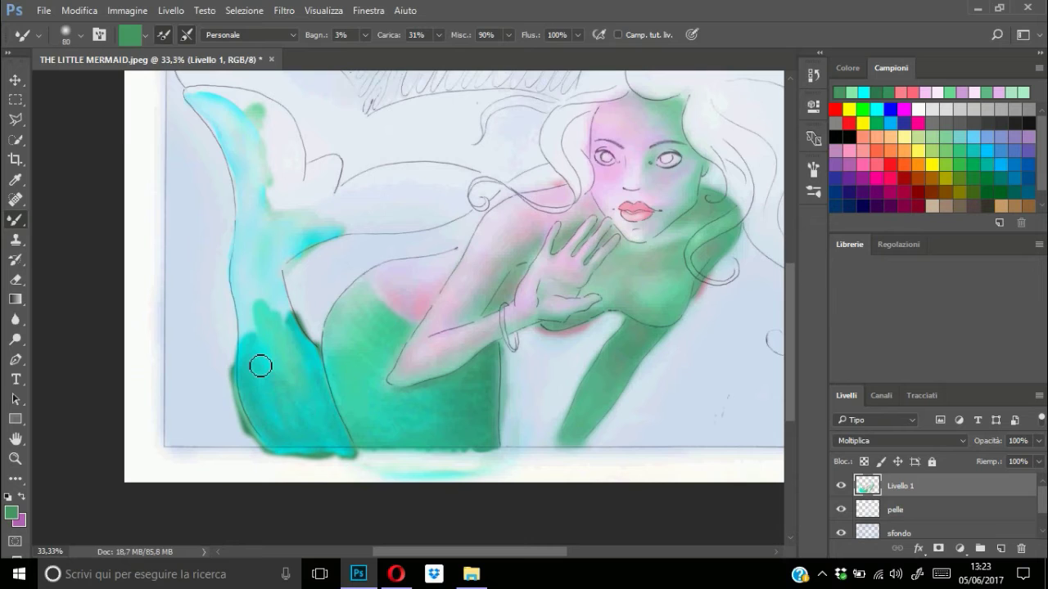
pyautogui.press('e')
pyautogui.moveTo(245, 315); pyautogui.dragTo(285, 460)
pyautogui.click(278, 34)
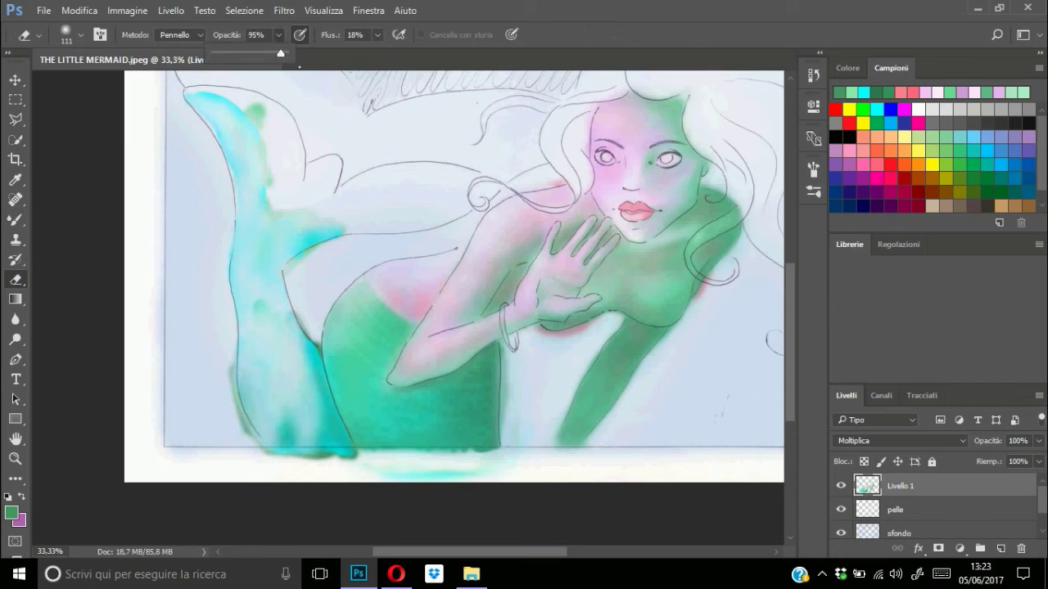
pyautogui.moveTo(299, 67); pyautogui.dragTo(304, 58)
pyautogui.moveTo(295, 319)
pyautogui.mouseDown()
pyautogui.moveTo(339, 467)
pyautogui.moveTo(241, 122)
pyautogui.moveTo(246, 276)
pyautogui.mouseUp()
# Paint dark green over the lower tail and up the left tail lobe with the Mixer Brush.
pyautogui.press('b')
pyautogui.moveTo(245, 373)
pyautogui.mouseDown()
pyautogui.moveTo(335, 450)
pyautogui.moveTo(335, 409)
pyautogui.moveTo(306, 456)
pyautogui.moveTo(358, 449)
pyautogui.mouseUp()
pyautogui.hotkey('ctrl', '+')
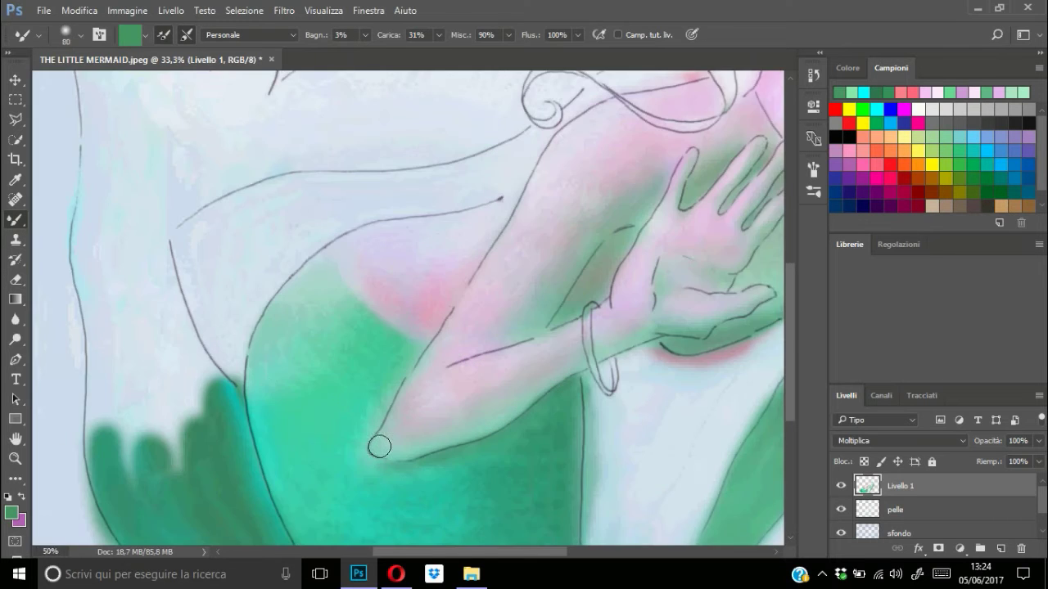
pyautogui.hotkey('ctrl', '+')
pyautogui.moveTo(309, 343); pyautogui.dragTo(255, 194)
pyautogui.moveTo(123, 310); pyautogui.dragTo(115, 245)
pyautogui.moveTo(205, 314); pyautogui.dragTo(316, 461)
# Blend light and sampled darker greens up the left lobe and fill the fin's right lobe.
pyautogui.keyDown('alt'); pyautogui.click(398, 394); pyautogui.keyUp('alt')
pyautogui.rightClick(141, 257)
pyautogui.moveTo(270, 409)
pyautogui.mouseDown()
pyautogui.moveTo(349, 446)
pyautogui.moveTo(246, 344)
pyautogui.moveTo(343, 368)
pyautogui.moveTo(350, 449)
pyautogui.moveTo(276, 358)
pyautogui.moveTo(237, 246)
pyautogui.mouseUp()
pyautogui.keyDown('alt'); pyautogui.click(222, 255); pyautogui.keyUp('alt')
pyautogui.moveTo(213, 148)
pyautogui.mouseDown()
pyautogui.moveTo(227, 369)
pyautogui.moveTo(289, 236)
pyautogui.mouseUp()
pyautogui.scroll(5, 290, 236)
pyautogui.moveTo(229, 278)
pyautogui.mouseDown()
pyautogui.moveTo(250, 336)
pyautogui.moveTo(245, 292)
pyautogui.moveTo(306, 281)
pyautogui.moveTo(275, 276)
pyautogui.moveTo(273, 476)
pyautogui.mouseUp()
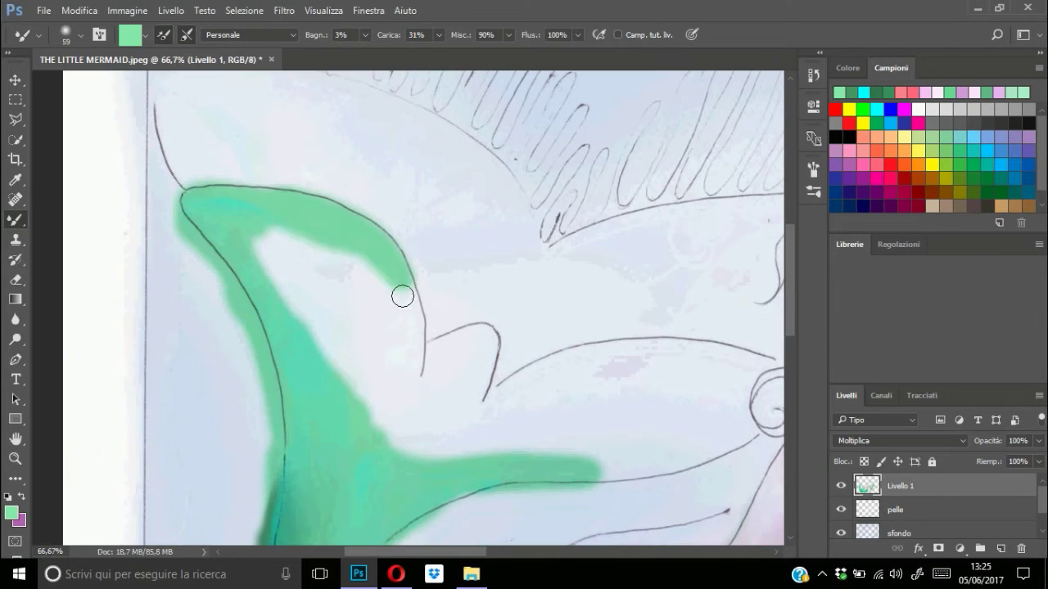
pyautogui.moveTo(401, 297)
pyautogui.mouseDown()
pyautogui.moveTo(437, 379)
pyautogui.moveTo(524, 409)
pyautogui.moveTo(415, 405)
pyautogui.moveTo(444, 385)
pyautogui.moveTo(369, 385)
pyautogui.moveTo(601, 393)
pyautogui.moveTo(409, 432)
pyautogui.moveTo(559, 423)
pyautogui.moveTo(379, 421)
pyautogui.mouseUp()
# Pan around the tail and enlarge the Mixer Brush to 93.
pyautogui.hscroll(5, 415, 405)
pyautogui.scroll(-6, 379, 421)
pyautogui.hscroll(-2, 379, 421)
pyautogui.scroll(-3, 271, 516)
pyautogui.scroll(-3, 270, 517)
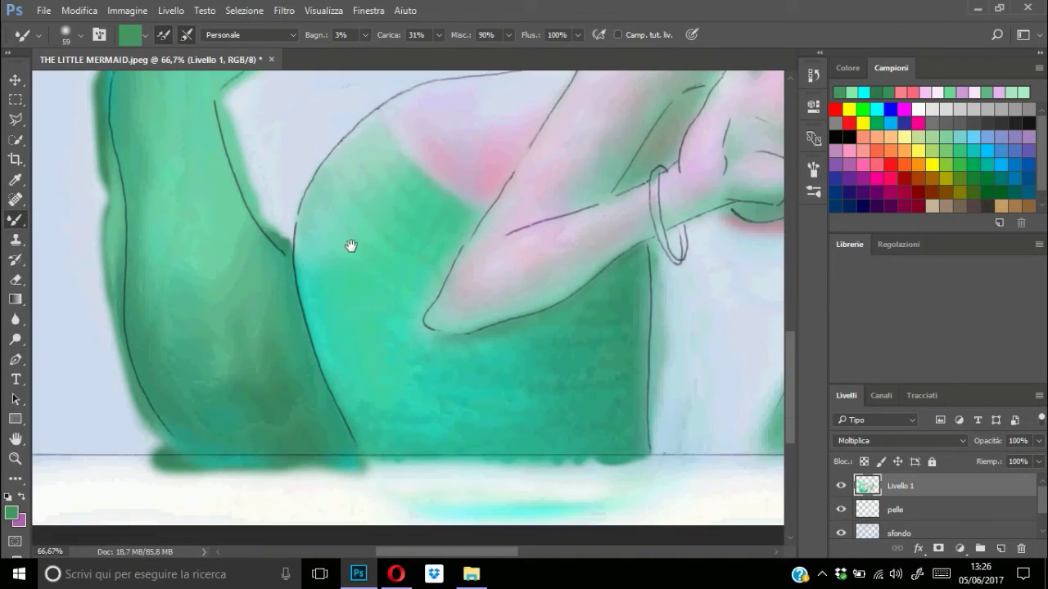
pyautogui.scroll(3, 351, 244)
pyautogui.scroll(5, 285, 480)
pyautogui.hscroll(-3, 286, 480)
pyautogui.scroll(1, 328, 355)
pyautogui.click(80, 34)
pyautogui.press('Return')
pyautogui.scroll(-4, 550, 246)
pyautogui.hscroll(3, 550, 246)
# Step back the stray smudge on the fin and blend paint along the body's edge.
pyautogui.moveTo(551, 246)
pyautogui.mouseDown()
pyautogui.moveTo(393, 222)
pyautogui.moveTo(276, 306)
pyautogui.mouseUp()
pyautogui.scroll(-3, 276, 306)
pyautogui.scroll(-2, 275, 306)
pyautogui.click(80, 10)
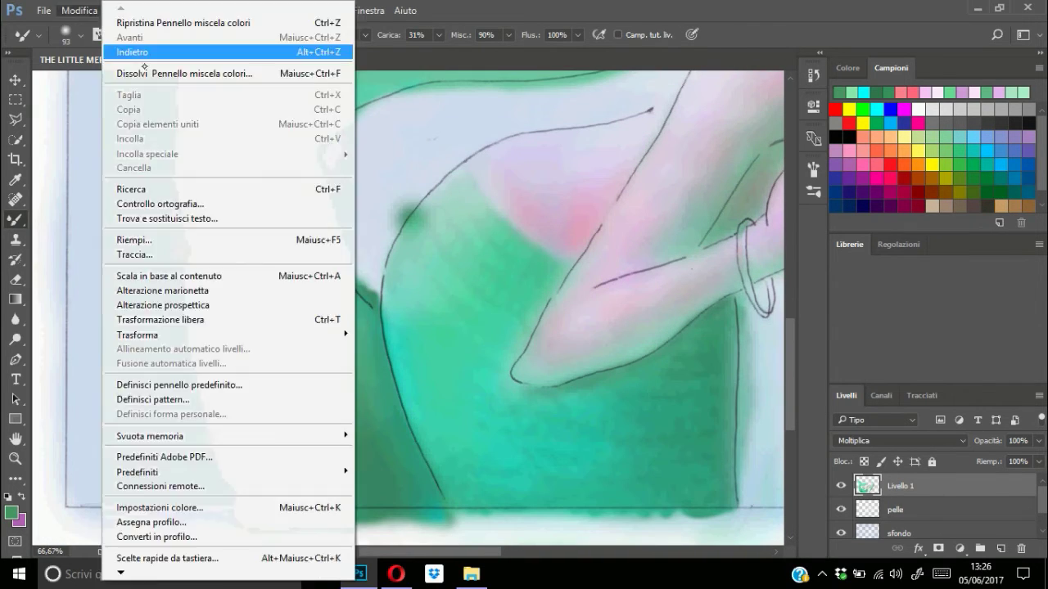
pyautogui.click(131, 50)
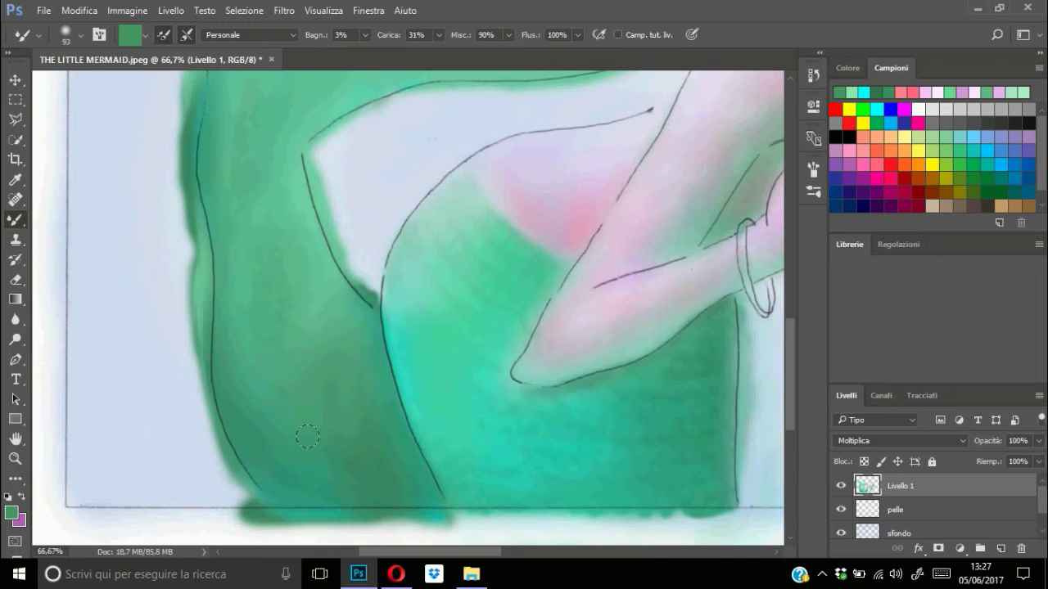
pyautogui.scroll(5, 286, 392)
pyautogui.scroll(-3, 348, 444)
pyautogui.scroll(3, 348, 444)
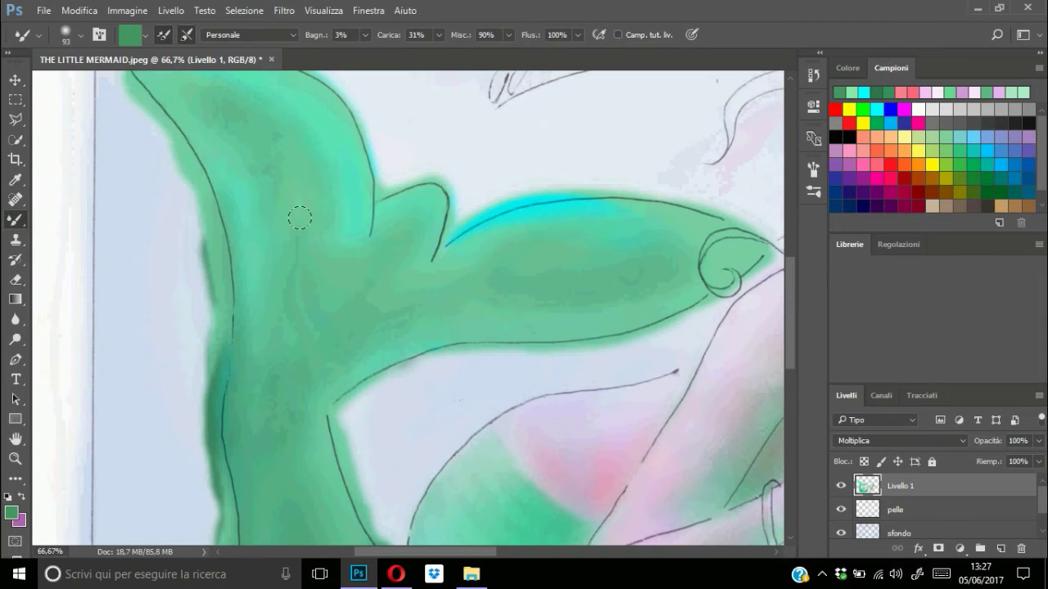
pyautogui.scroll(-7, 306, 395)
pyautogui.scroll(2, 326, 189)
pyautogui.moveTo(325, 189)
pyautogui.mouseDown()
pyautogui.moveTo(491, 112)
pyautogui.moveTo(360, 286)
pyautogui.mouseUp()
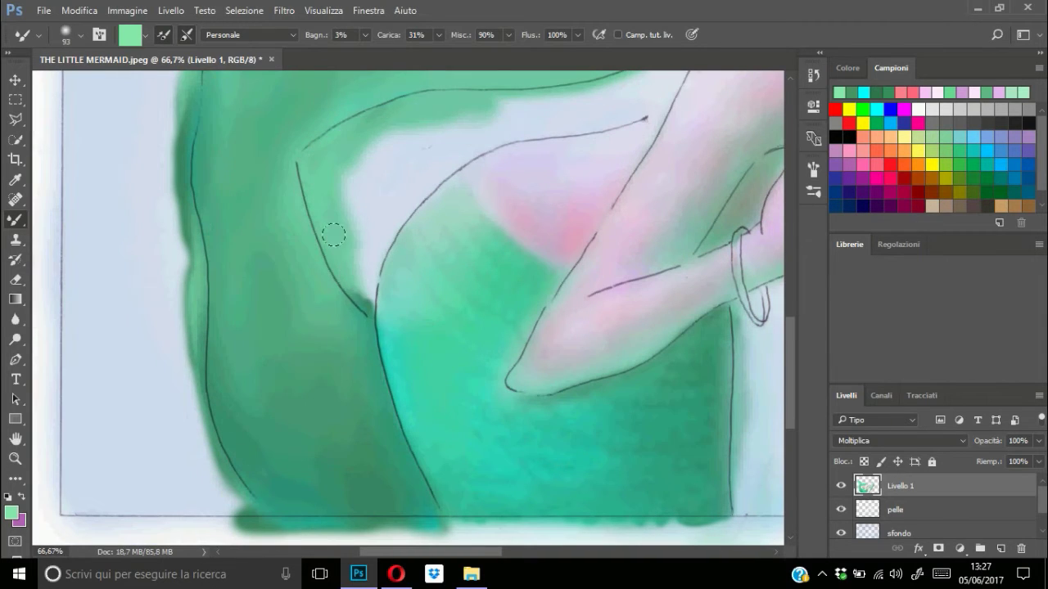
# Add cyan strokes along the fin's left edge, then soften the tail's edge with near-white.
pyautogui.scroll(5, 361, 286)
pyautogui.click(874, 109)
pyautogui.moveTo(127, 78); pyautogui.dragTo(215, 360)
pyautogui.click(847, 67)
pyautogui.click(867, 88)
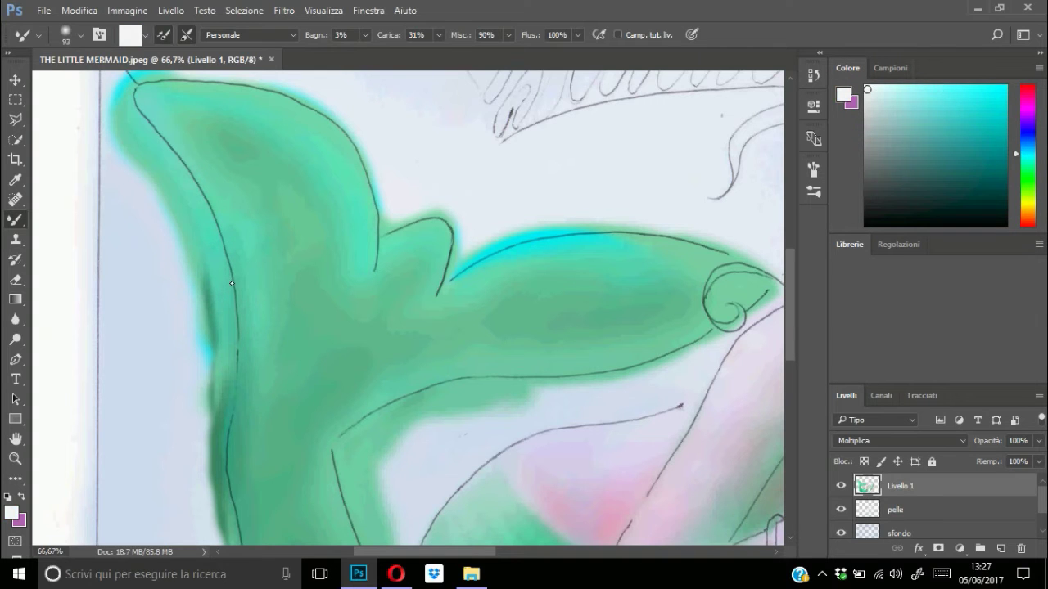
pyautogui.moveTo(171, 129); pyautogui.dragTo(208, 340)
pyautogui.moveTo(266, 393)
pyautogui.mouseDown()
pyautogui.moveTo(268, 280)
pyautogui.moveTo(297, 141)
pyautogui.moveTo(331, 540)
pyautogui.mouseUp()
# Zoom to the tail edge, then erase a light streak through the green at 50%.
pyautogui.hotkey('ctrl', '+')
pyautogui.click(81, 35)
pyautogui.click(465, 338)
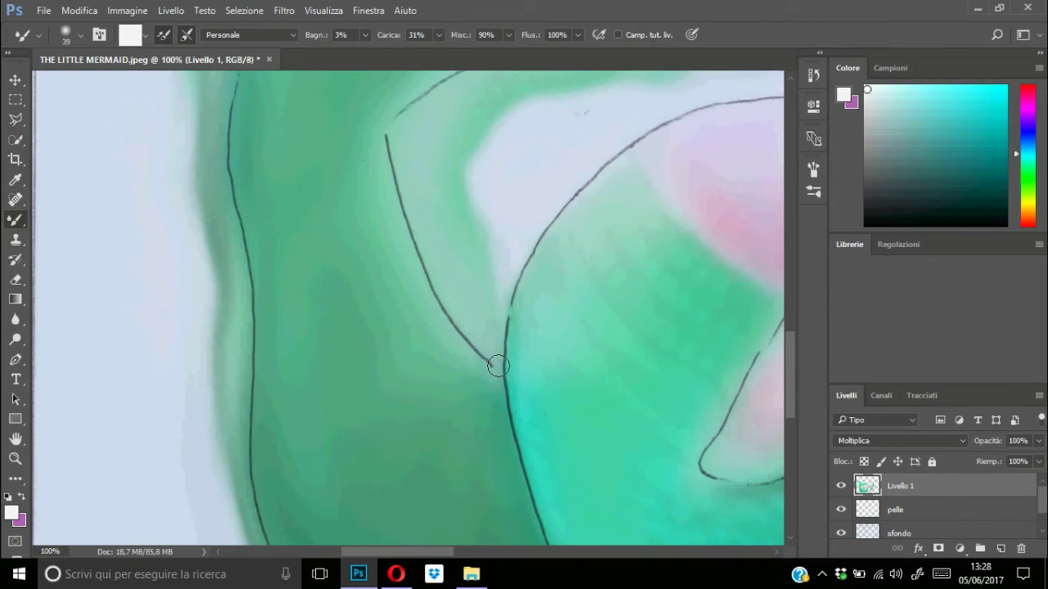
pyautogui.hotkey('ctrl', '-')
pyautogui.hotkey('ctrl', '-')
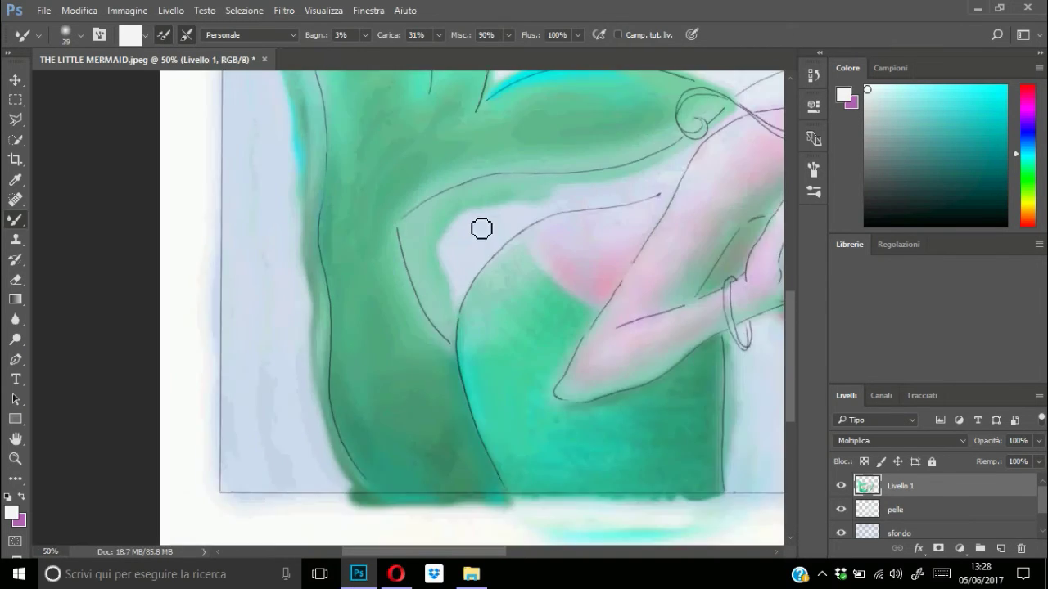
pyautogui.scroll(-2, 439, 302)
pyautogui.press('e')
pyautogui.moveTo(214, 278)
pyautogui.mouseDown()
pyautogui.moveTo(188, 152)
pyautogui.moveTo(211, 316)
pyautogui.moveTo(357, 334)
pyautogui.moveTo(357, 398)
pyautogui.mouseUp()
# Erase the green spill around the fin edge and along the tail bottom.
pyautogui.scroll(3, 233, 214)
pyautogui.hscroll(-2, 233, 214)
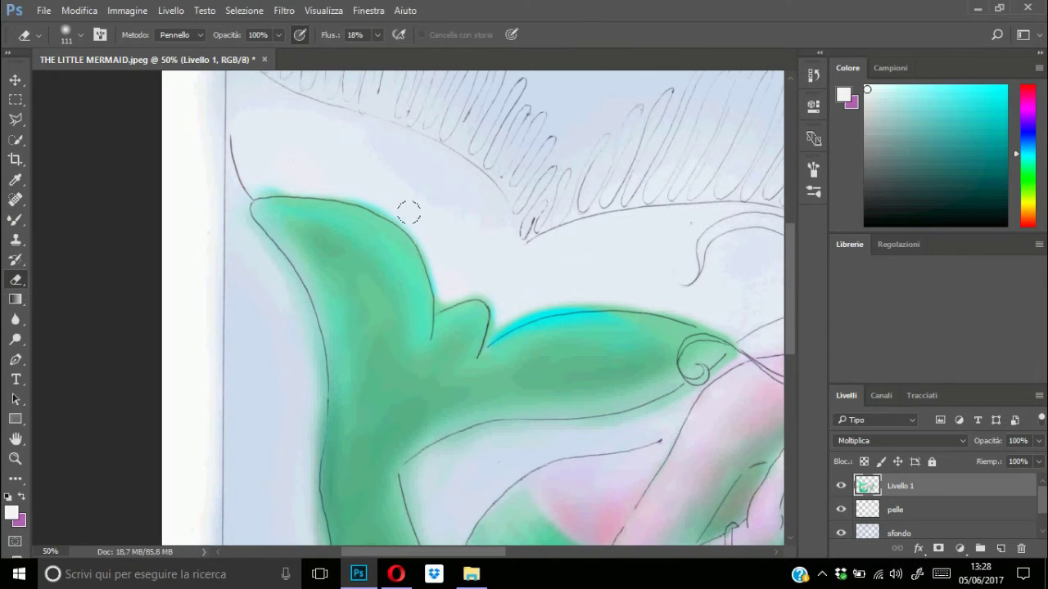
pyautogui.moveTo(537, 314); pyautogui.dragTo(655, 409)
pyautogui.scroll(-2, 346, 218)
pyautogui.hscroll(2, 346, 218)
pyautogui.scroll(-3, 346, 217)
pyautogui.moveTo(270, 429)
pyautogui.mouseDown()
pyautogui.moveTo(388, 465)
pyautogui.moveTo(531, 464)
pyautogui.mouseUp()
pyautogui.scroll(2, 474, 299)
pyautogui.hscroll(-3, 554, 349)
pyautogui.scroll(-1, 555, 348)
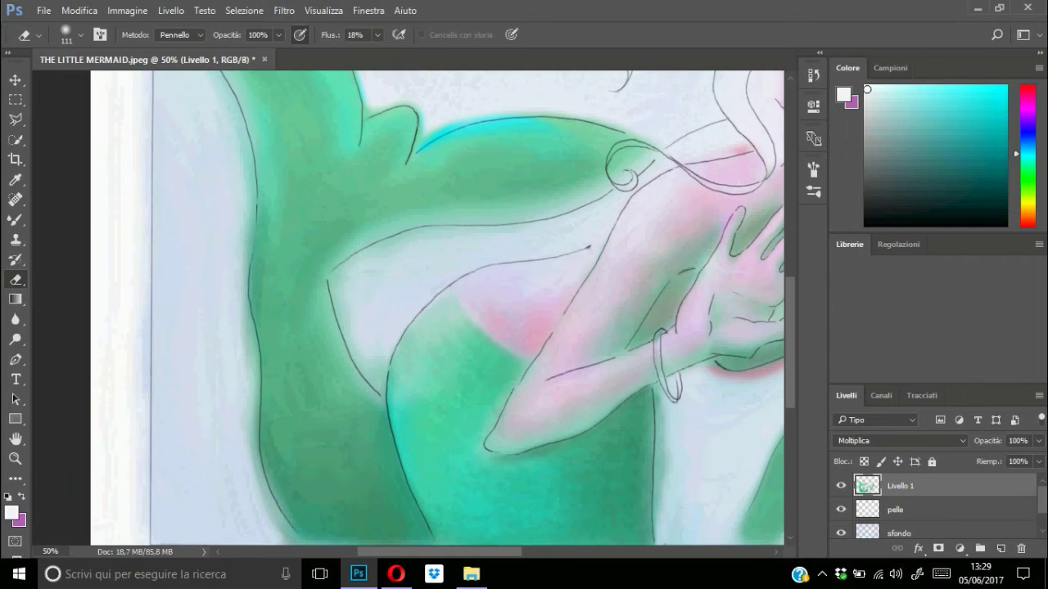
# Return to the Mixer Brush and review its brush presets.
pyautogui.press('b')
pyautogui.click(65, 35)
pyautogui.press('Return')
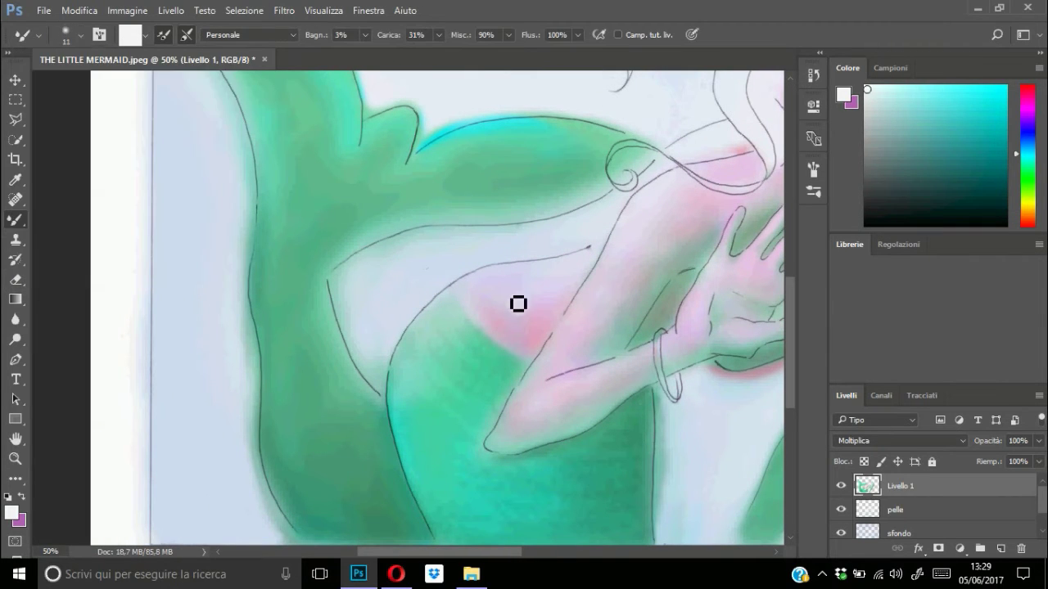
pyautogui.scroll(-1, 519, 304)
pyautogui.scroll(3, 452, 140)
pyautogui.scroll(1, 412, 256)
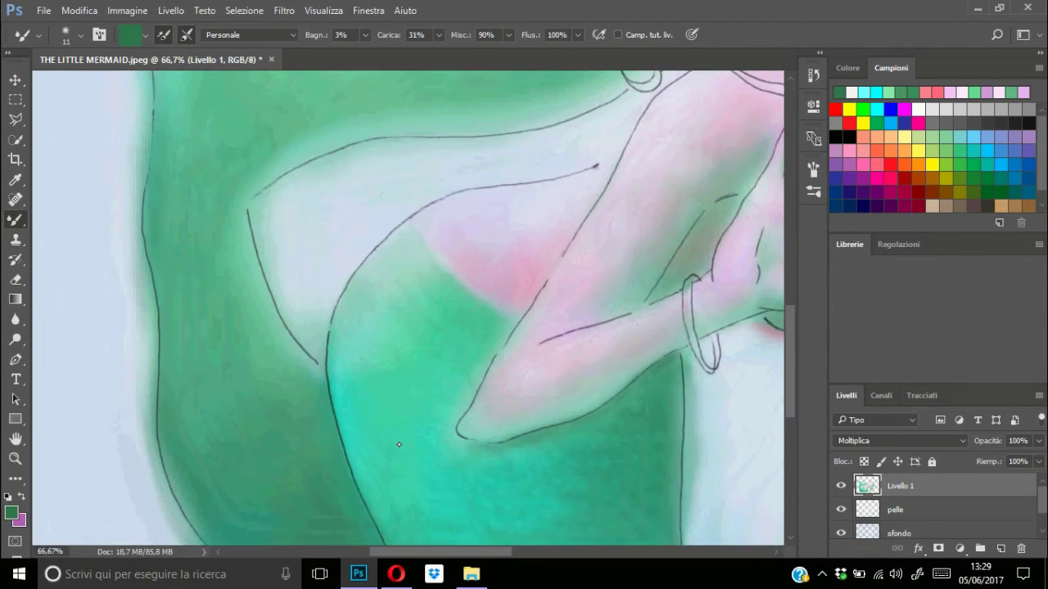
pyautogui.scroll(-3, 393, 328)
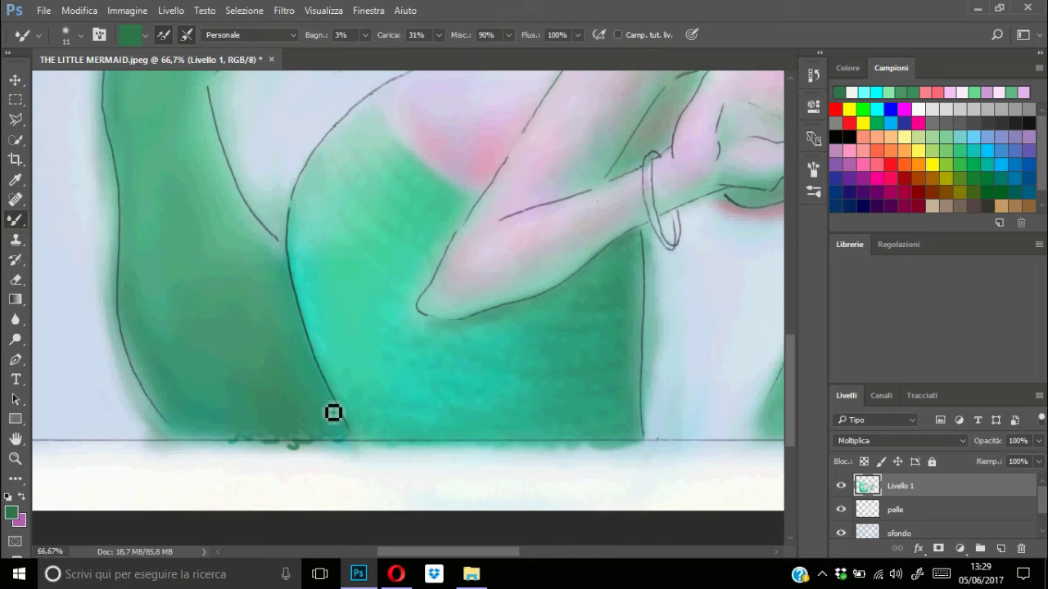
# Sample a darker tail green with the Eyedropper for painting.
pyautogui.press('F6')
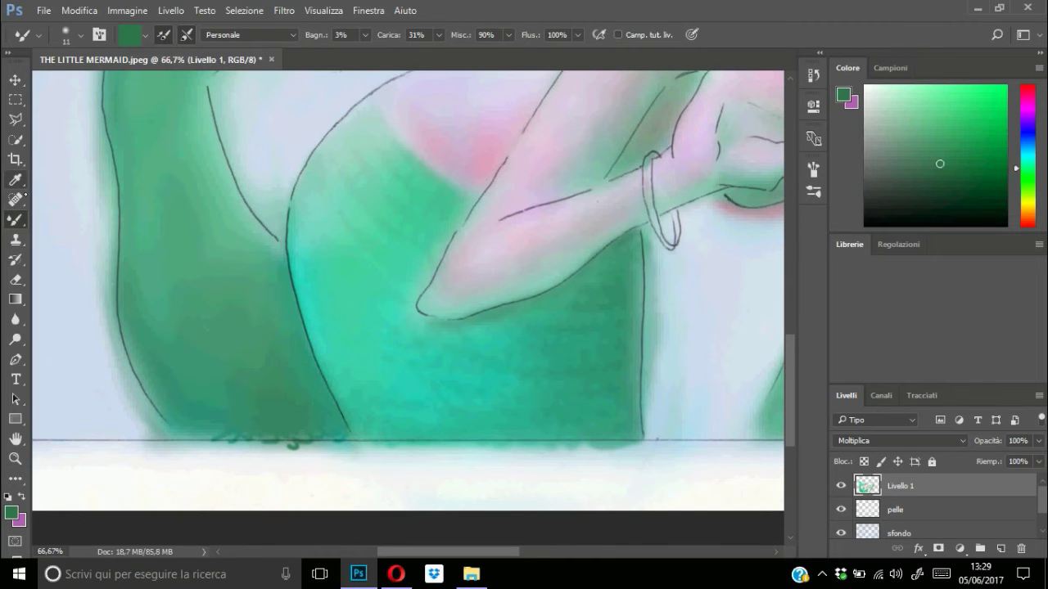
pyautogui.press('i')
pyautogui.press('b')
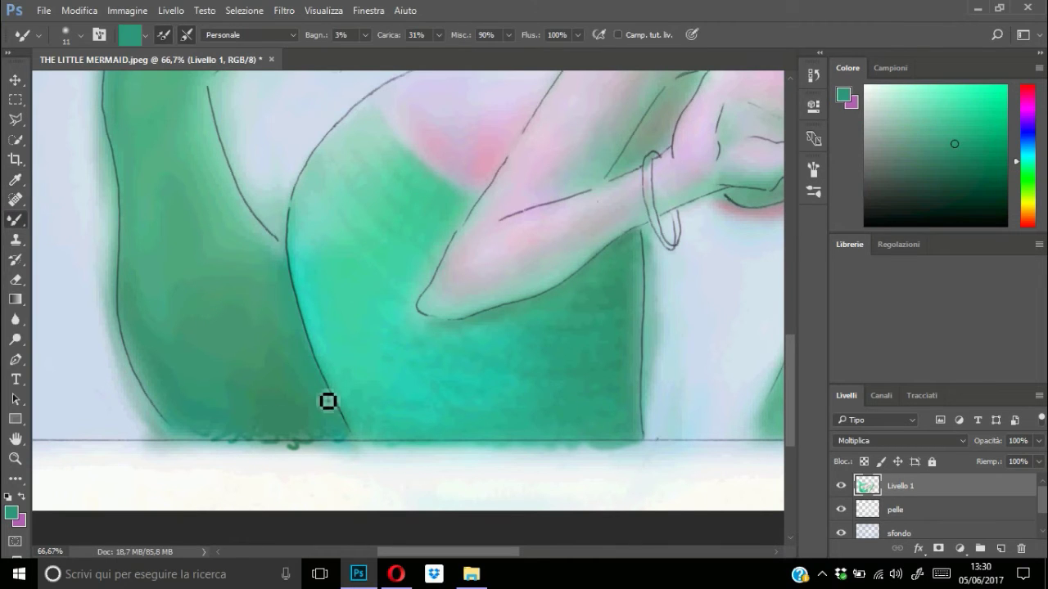
pyautogui.press('i')
pyautogui.rightClick(577, 372)
pyautogui.click(583, 377)
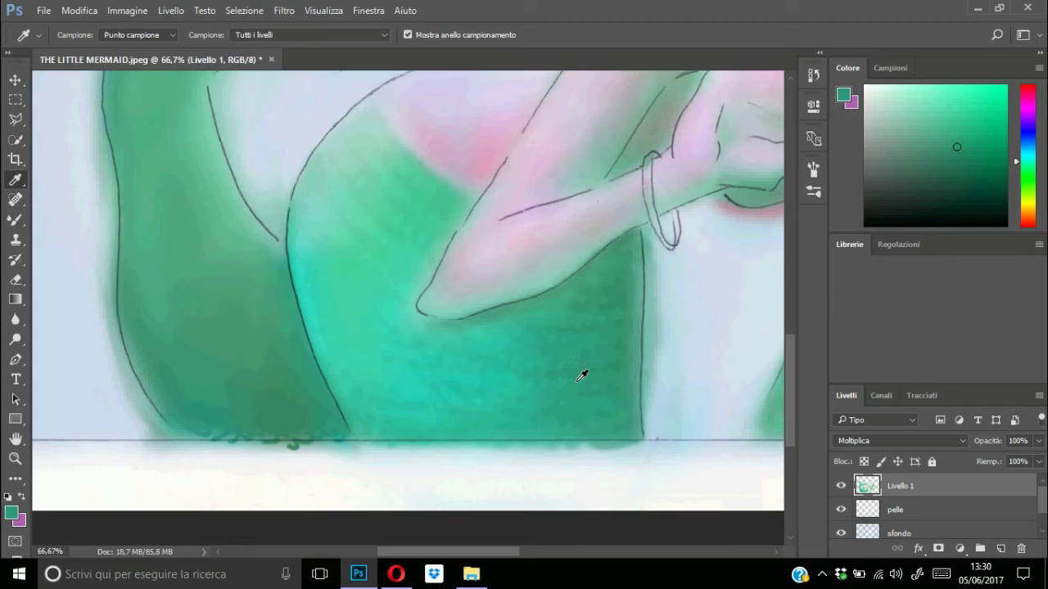
pyautogui.press('b')
pyautogui.keyDown('alt'); pyautogui.click(284, 404); pyautogui.keyUp('alt')
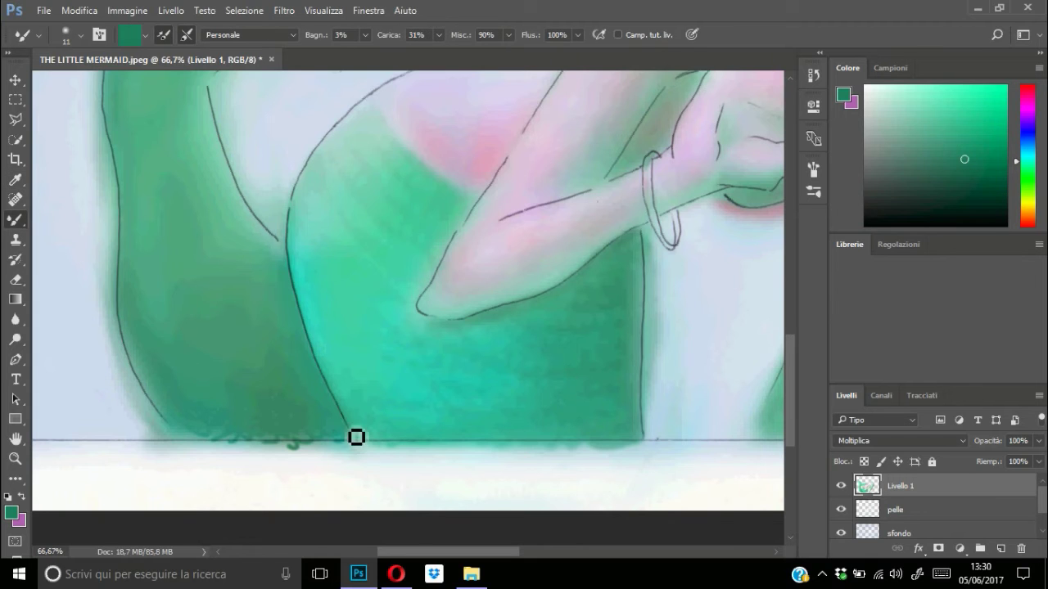
pyautogui.keyDown('alt'); pyautogui.click(306, 430); pyautogui.keyUp('alt')
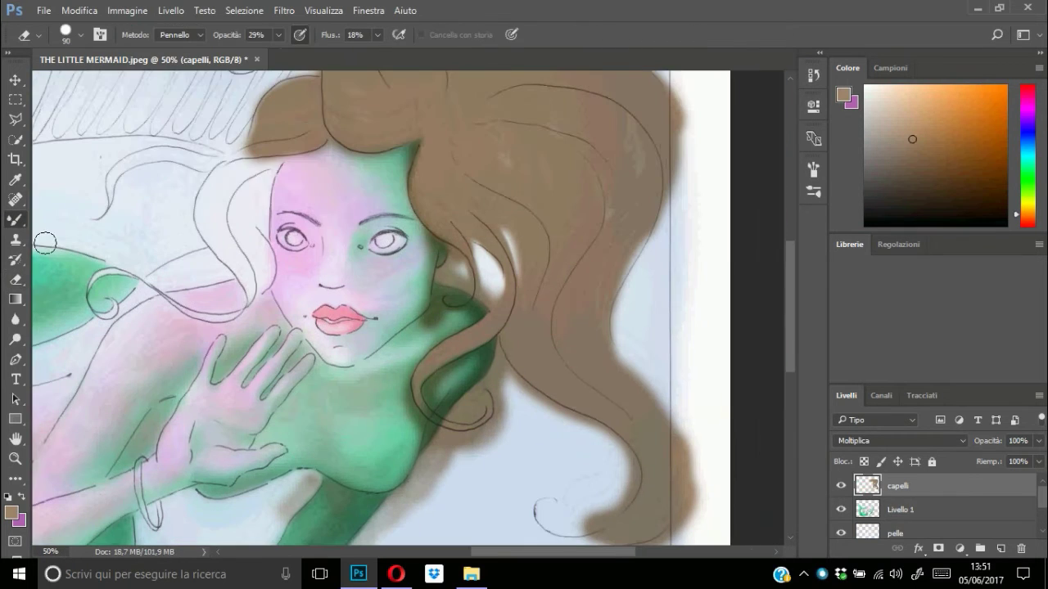
# Paint brown hair over the left side and across the top of the head.
pyautogui.press('b')
pyautogui.moveTo(270, 147); pyautogui.dragTo(237, 245)
pyautogui.moveTo(245, 196)
pyautogui.mouseDown()
pyautogui.moveTo(230, 302)
pyautogui.moveTo(156, 328)
pyautogui.mouseUp()
pyautogui.moveTo(82, 295)
pyautogui.mouseDown()
pyautogui.moveTo(148, 174)
pyautogui.moveTo(130, 293)
pyautogui.mouseUp()
pyautogui.moveTo(188, 213)
pyautogui.mouseDown()
pyautogui.moveTo(286, 114)
pyautogui.moveTo(357, 94)
pyautogui.moveTo(423, 156)
pyautogui.moveTo(612, 190)
pyautogui.moveTo(514, 322)
pyautogui.mouseUp()
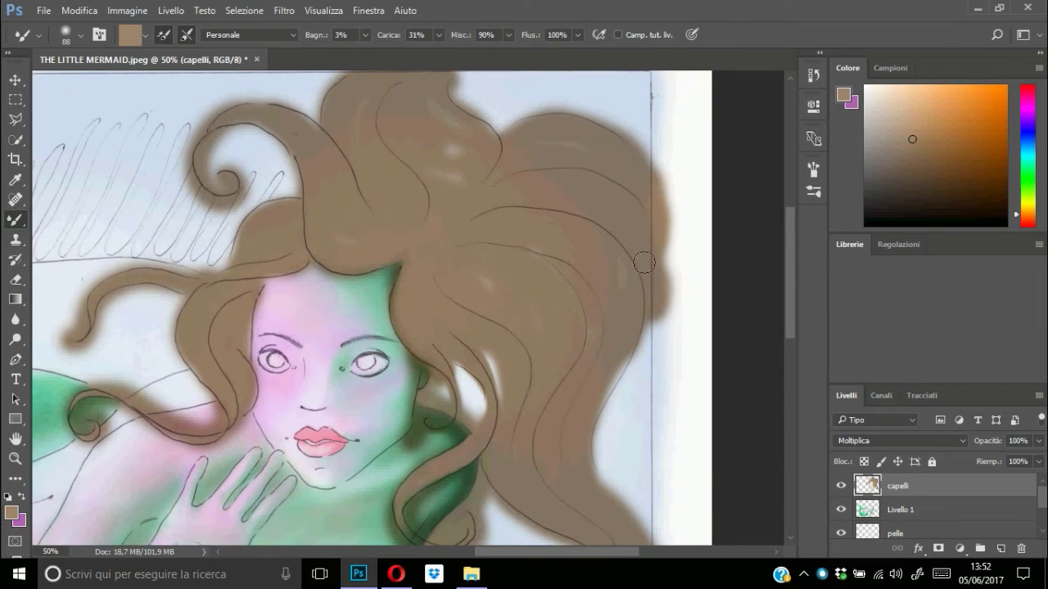
pyautogui.scroll(1, 412, 171)
pyautogui.scroll(-4, 596, 451)
pyautogui.moveTo(597, 451); pyautogui.dragTo(603, 398)
pyautogui.scroll(3, 359, 233)
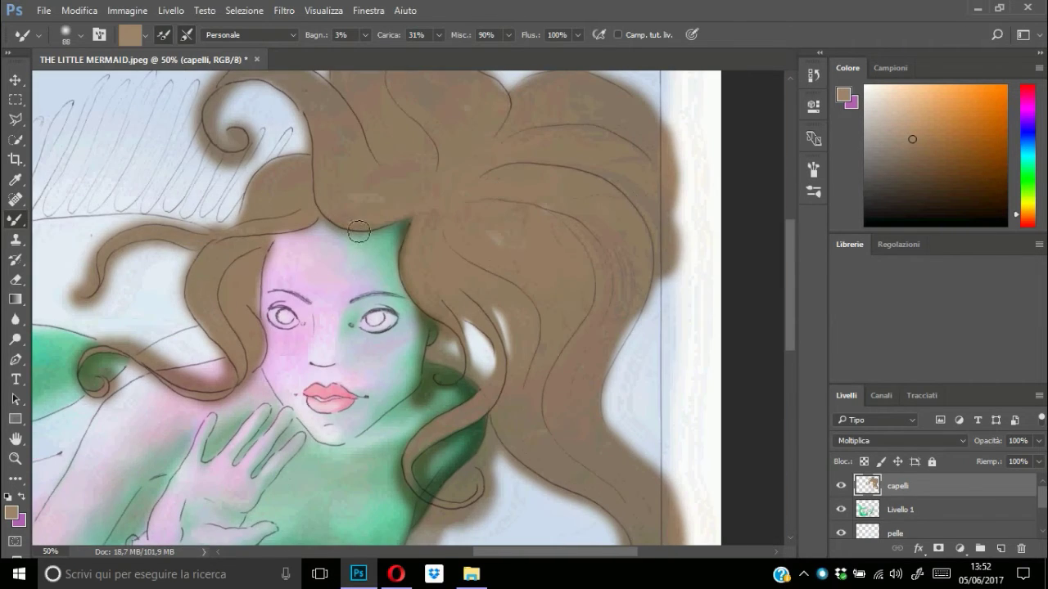
# With the brush at size 8 and zoomed to the face, paint thick dark brown eyebrows.
pyautogui.click(72, 35)
pyautogui.press('Return')
pyautogui.hotkey('ctrl', '+')
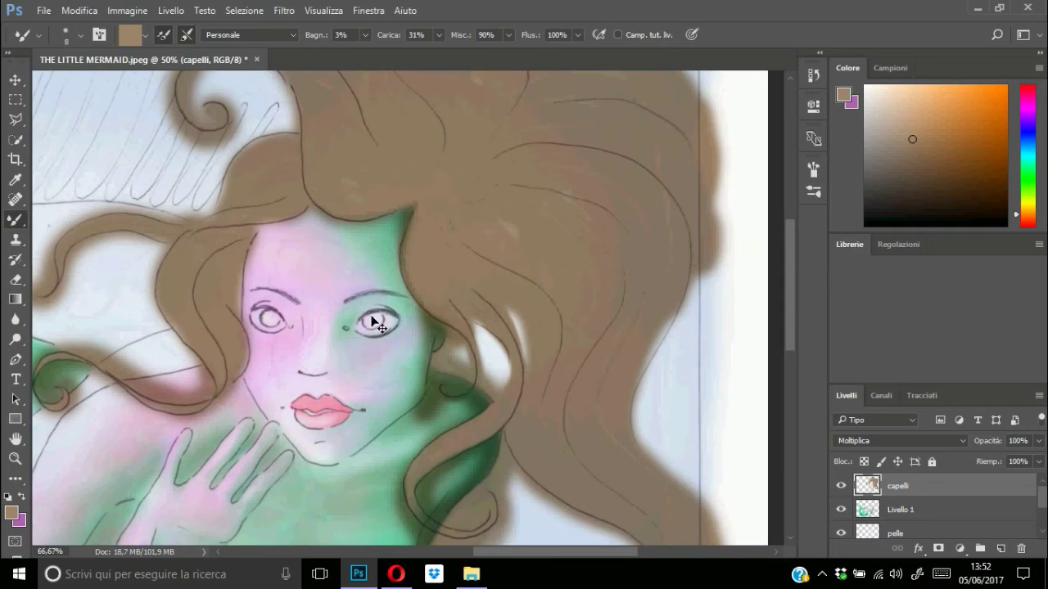
pyautogui.hotkey('ctrl', '+')
pyautogui.hotkey('ctrl', '+')
pyautogui.moveTo(307, 278)
pyautogui.mouseDown()
pyautogui.moveTo(434, 251)
pyautogui.moveTo(385, 244)
pyautogui.moveTo(499, 268)
pyautogui.mouseUp()
pyautogui.hscroll(-5, 481, 262)
pyautogui.moveTo(346, 234)
pyautogui.mouseDown()
pyautogui.moveTo(435, 283)
pyautogui.moveTo(306, 232)
pyautogui.moveTo(263, 228)
pyautogui.mouseUp()
pyautogui.moveTo(491, 289); pyautogui.dragTo(413, 238)
# Retrace both eyelids darker and fill both irises brown.
pyautogui.moveTo(187, 250)
pyautogui.mouseDown()
pyautogui.moveTo(305, 287)
pyautogui.moveTo(286, 335)
pyautogui.mouseUp()
pyautogui.moveTo(708, 270)
pyautogui.mouseDown()
pyautogui.moveTo(568, 292)
pyautogui.moveTo(608, 346)
pyautogui.mouseUp()
pyautogui.moveTo(585, 295)
pyautogui.mouseDown()
pyautogui.moveTo(627, 269)
pyautogui.moveTo(651, 295)
pyautogui.moveTo(634, 270)
pyautogui.mouseUp()
pyautogui.moveTo(246, 262)
pyautogui.mouseDown()
pyautogui.moveTo(269, 271)
pyautogui.moveTo(243, 285)
pyautogui.moveTo(264, 280)
pyautogui.mouseUp()
pyautogui.moveTo(235, 241)
pyautogui.mouseDown()
pyautogui.moveTo(201, 280)
pyautogui.moveTo(270, 327)
pyautogui.mouseUp()
pyautogui.moveTo(709, 282)
pyautogui.mouseDown()
pyautogui.moveTo(639, 247)
pyautogui.moveTo(552, 323)
pyautogui.mouseUp()
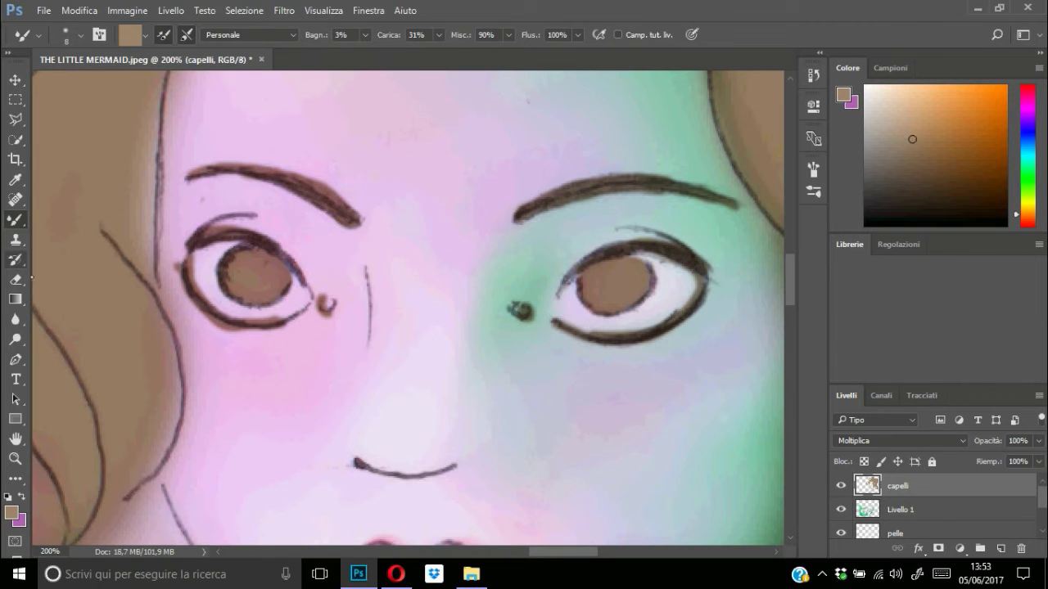
# Erase the dark marks beside the left eye's corner.
pyautogui.press('e')
pyautogui.moveTo(179, 289); pyautogui.dragTo(161, 237)
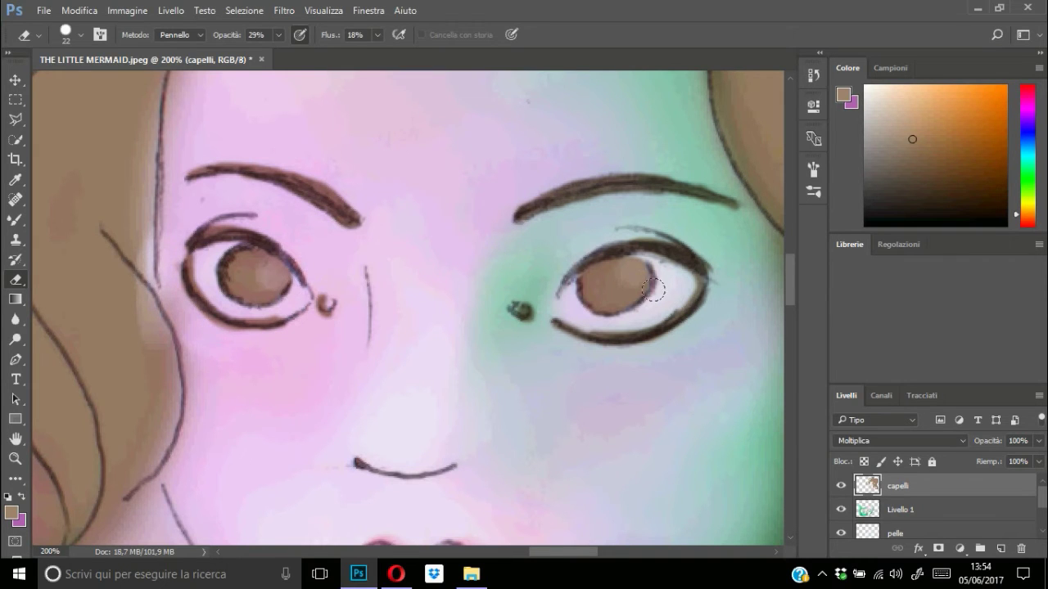
pyautogui.hotkey('ctrl', '-')
pyautogui.hotkey('ctrl', '-')
pyautogui.hotkey('ctrl', '-')
pyautogui.hotkey('ctrl', '+')
pyautogui.hotkey('ctrl', '+')
pyautogui.hotkey('ctrl', '+')
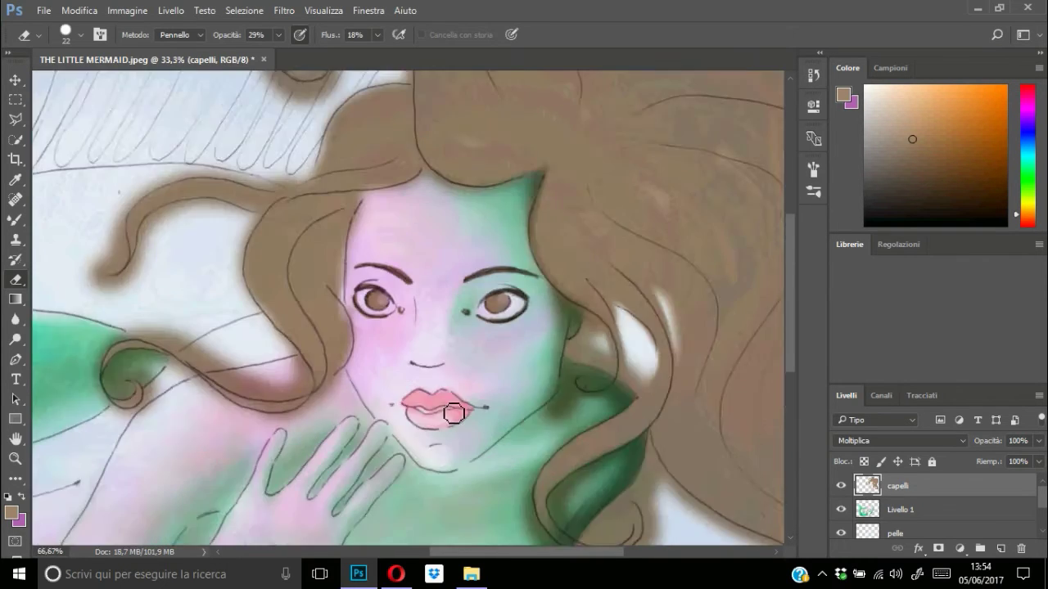
# Set the eraser to size 14 and trim brown hair spilling past the right border.
pyautogui.click(80, 34)
pyautogui.moveTo(73, 100); pyautogui.dragTo(58, 100)
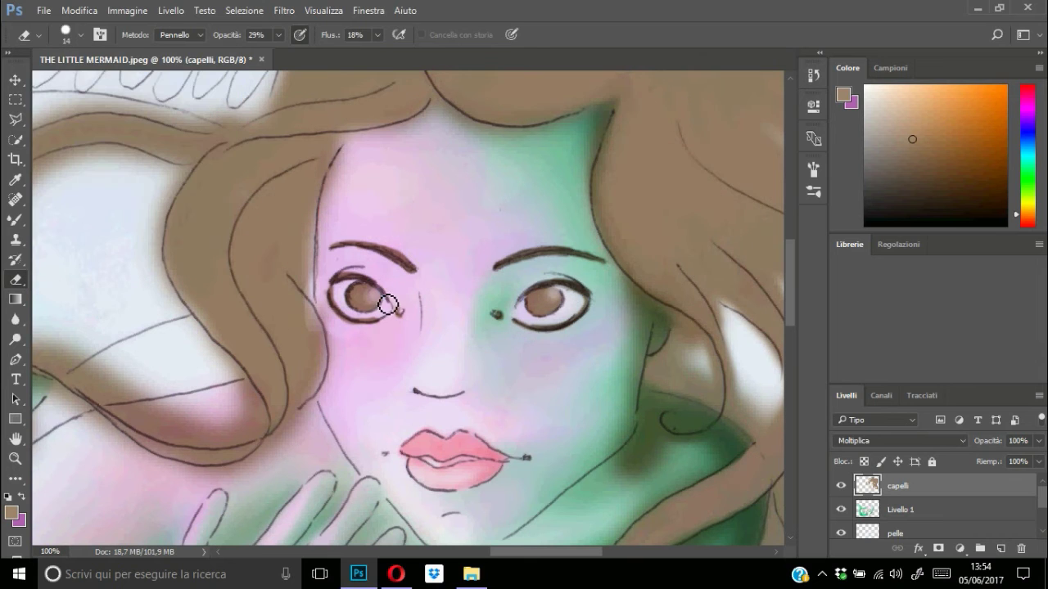
pyautogui.scroll(-2, 388, 305)
pyautogui.scroll(-1, 725, 323)
pyautogui.scroll(1, 641, 255)
pyautogui.scroll(1, 640, 254)
pyautogui.moveTo(640, 255); pyautogui.dragTo(703, 152)
# Set the Mixer Brush load to 62% with a darker brown and a larger size.
pyautogui.click(17, 221)
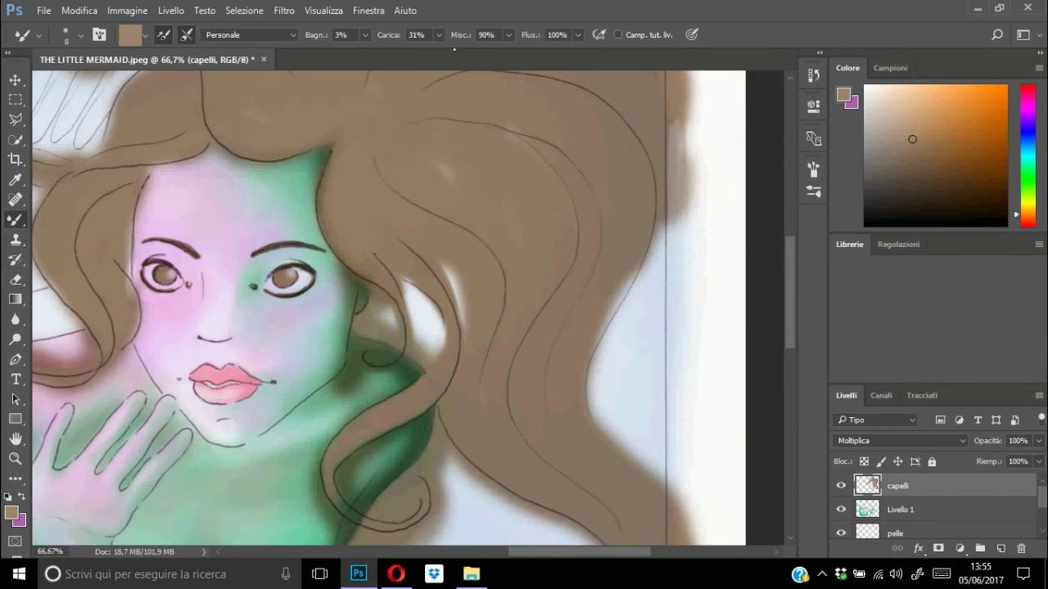
pyautogui.click(439, 35)
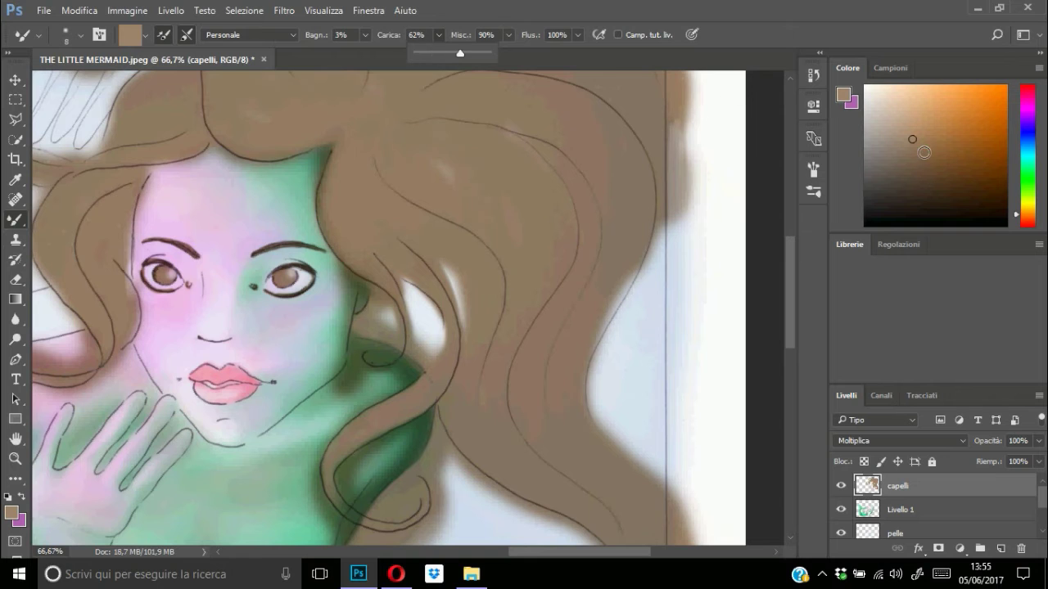
pyautogui.click(931, 158)
pyautogui.click(80, 34)
pyautogui.moveTo(498, 415); pyautogui.dragTo(652, 456)
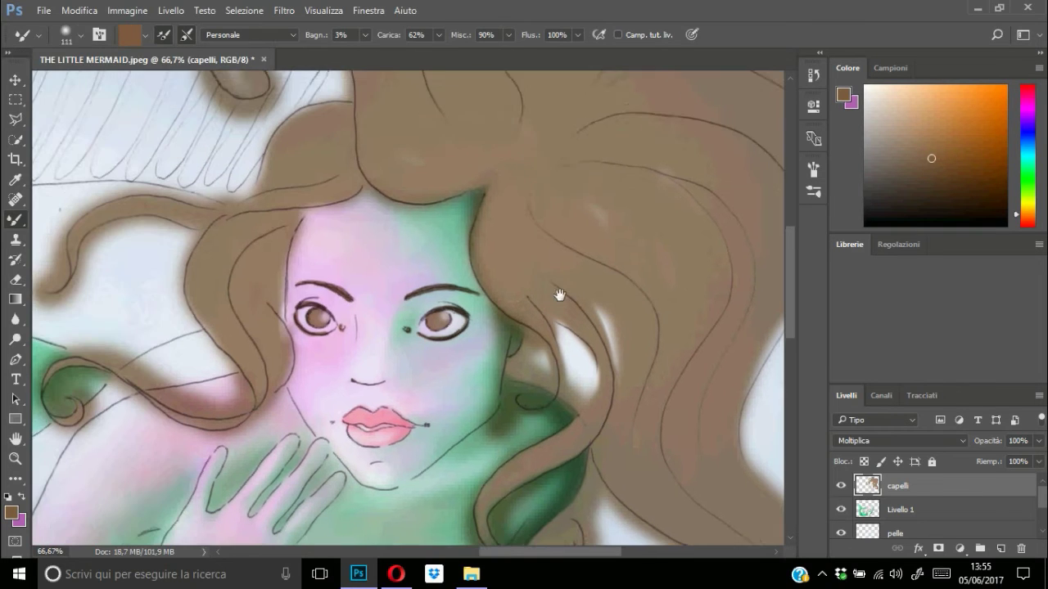
pyautogui.click(949, 178)
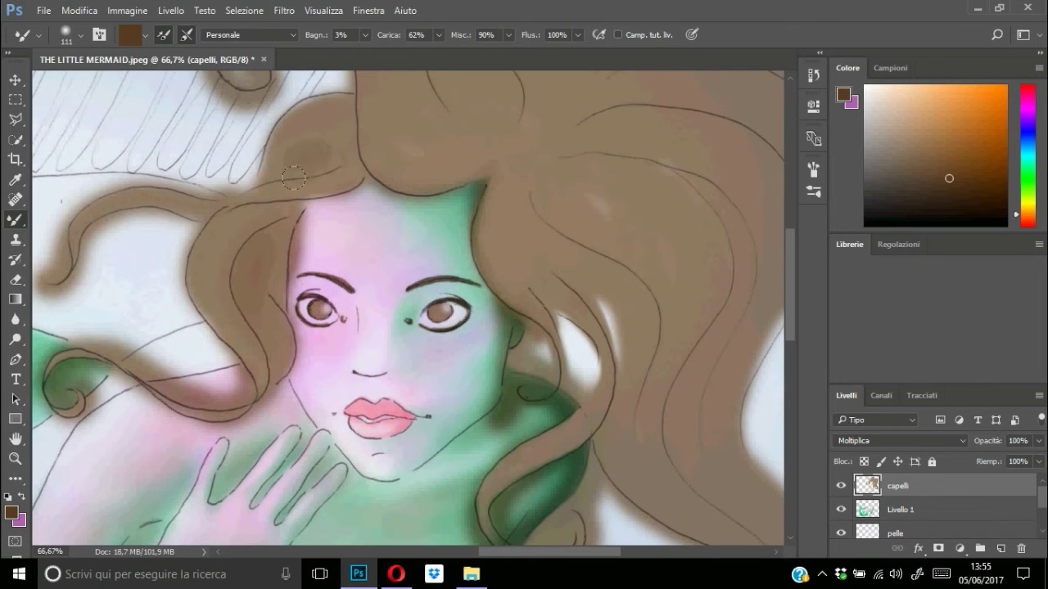
pyautogui.click(80, 35)
# Shade the top of the hair and the lock left of the face darker brown.
pyautogui.click(301, 135)
pyautogui.moveTo(336, 135)
pyautogui.mouseDown()
pyautogui.moveTo(233, 176)
pyautogui.moveTo(402, 158)
pyautogui.mouseUp()
pyautogui.moveTo(293, 237)
pyautogui.mouseDown()
pyautogui.moveTo(245, 286)
pyautogui.moveTo(266, 335)
pyautogui.mouseUp()
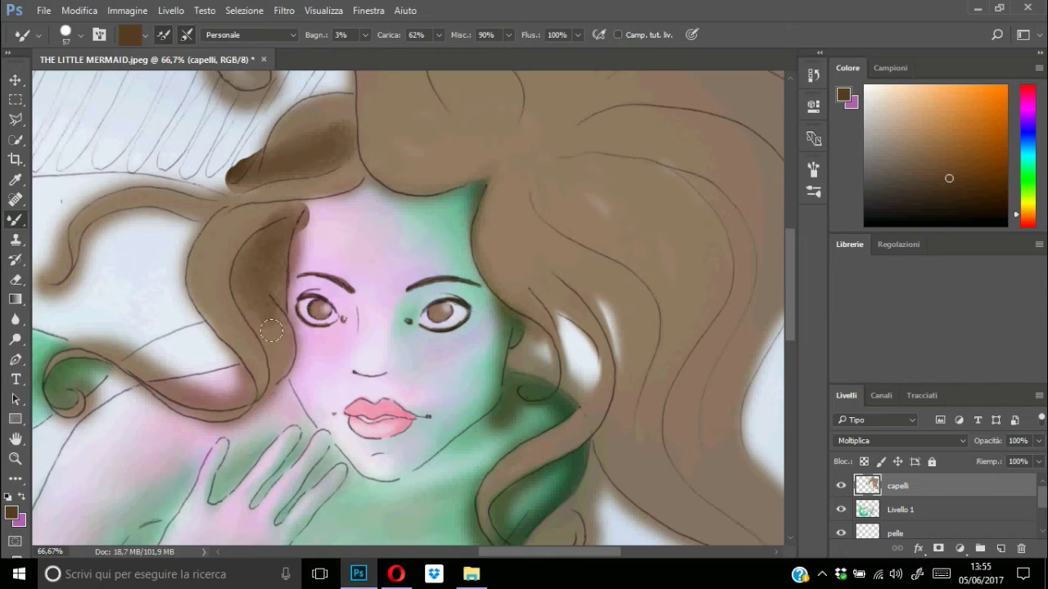
pyautogui.moveTo(254, 295); pyautogui.dragTo(274, 405)
pyautogui.moveTo(295, 238)
pyautogui.mouseDown()
pyautogui.moveTo(261, 304)
pyautogui.moveTo(245, 214)
pyautogui.moveTo(223, 243)
pyautogui.moveTo(246, 380)
pyautogui.mouseUp()
# With a smaller brush, darken the lock's left edge, the upper-left locks and the hairline.
pyautogui.rightClick(292, 206)
pyautogui.moveTo(189, 246)
pyautogui.mouseDown()
pyautogui.moveTo(250, 401)
pyautogui.moveTo(168, 419)
pyautogui.moveTo(66, 381)
pyautogui.moveTo(107, 417)
pyautogui.moveTo(194, 426)
pyautogui.mouseUp()
pyautogui.moveTo(193, 220)
pyautogui.mouseDown()
pyautogui.moveTo(112, 226)
pyautogui.moveTo(93, 270)
pyautogui.moveTo(57, 246)
pyautogui.mouseUp()
pyautogui.moveTo(87, 204); pyautogui.dragTo(243, 209)
pyautogui.moveTo(319, 210)
pyautogui.mouseDown()
pyautogui.moveTo(388, 188)
pyautogui.moveTo(503, 204)
pyautogui.moveTo(569, 363)
pyautogui.moveTo(529, 257)
pyautogui.moveTo(598, 377)
pyautogui.moveTo(565, 428)
pyautogui.moveTo(627, 381)
pyautogui.moveTo(619, 407)
pyautogui.moveTo(550, 478)
pyautogui.mouseUp()
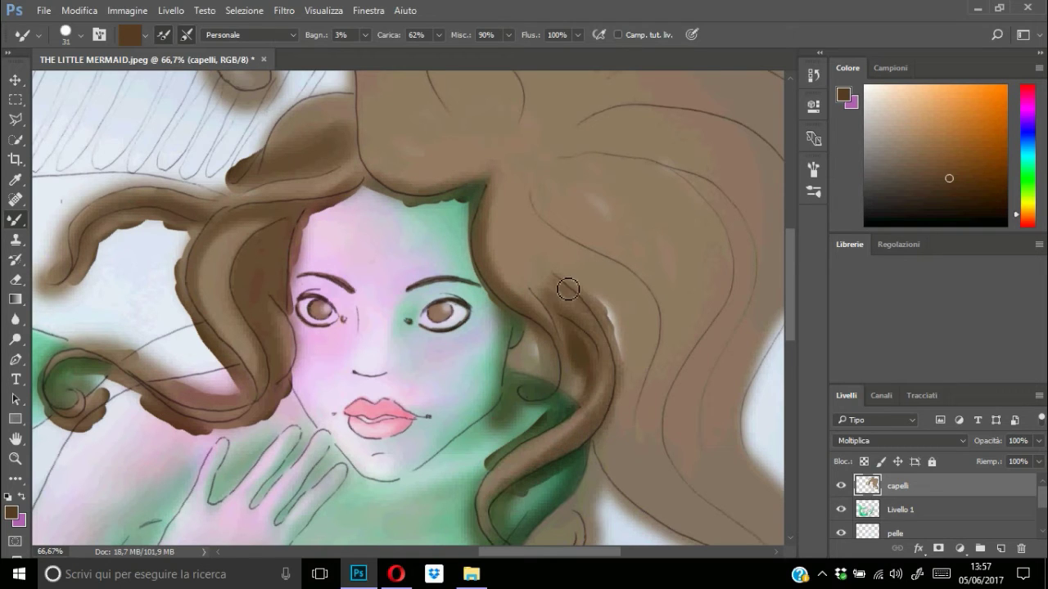
pyautogui.scroll(2, 413, 219)
# Darken the forehead hair lock, the curl near the neck and the hair's lower edge with brown.
pyautogui.moveTo(305, 253); pyautogui.dragTo(360, 171)
pyautogui.moveTo(348, 233)
pyautogui.mouseDown()
pyautogui.moveTo(425, 226)
pyautogui.moveTo(420, 164)
pyautogui.moveTo(536, 248)
pyautogui.mouseUp()
pyautogui.scroll(-5, 535, 248)
pyautogui.hscroll(5, 536, 248)
pyautogui.moveTo(182, 306); pyautogui.dragTo(270, 360)
pyautogui.moveTo(196, 324)
pyautogui.mouseDown()
pyautogui.moveTo(204, 262)
pyautogui.moveTo(269, 327)
pyautogui.mouseUp()
pyautogui.moveTo(282, 246); pyautogui.dragTo(327, 299)
# Spread brown along the wide lower hair lock down to the curl.
pyautogui.moveTo(380, 327); pyautogui.dragTo(463, 421)
pyautogui.moveTo(327, 311); pyautogui.dragTo(393, 352)
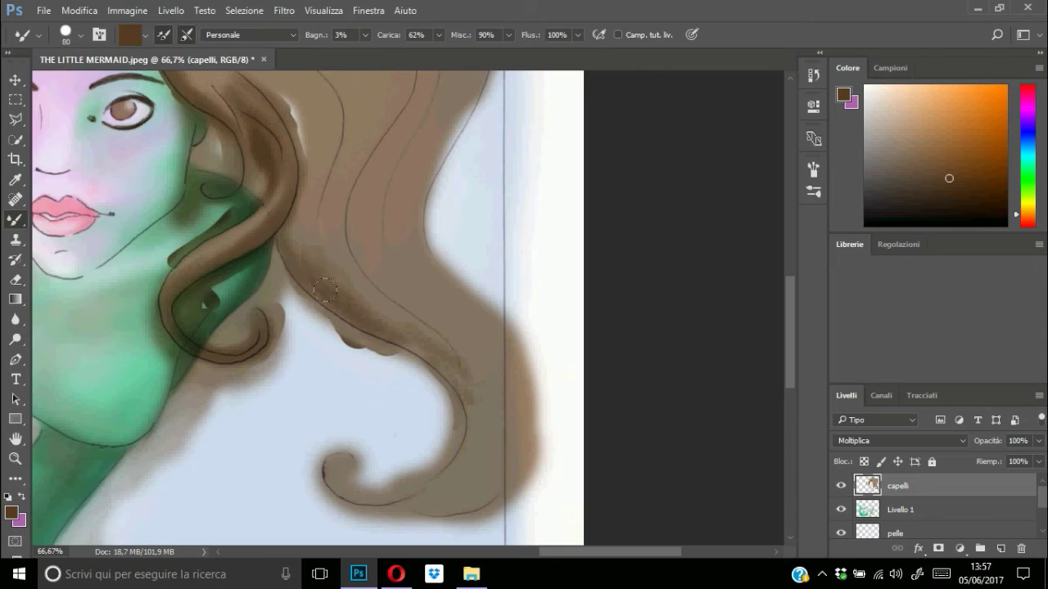
pyautogui.moveTo(295, 229); pyautogui.dragTo(471, 442)
pyautogui.moveTo(474, 393)
pyautogui.mouseDown()
pyautogui.moveTo(410, 501)
pyautogui.moveTo(516, 514)
pyautogui.moveTo(487, 311)
pyautogui.mouseUp()
# Darken the bottom of the curl and the strands along the lock's right edge.
pyautogui.click(80, 34)
pyautogui.moveTo(446, 131)
pyautogui.mouseDown()
pyautogui.moveTo(479, 285)
pyautogui.moveTo(516, 340)
pyautogui.mouseUp()
pyautogui.moveTo(303, 164); pyautogui.dragTo(426, 467)
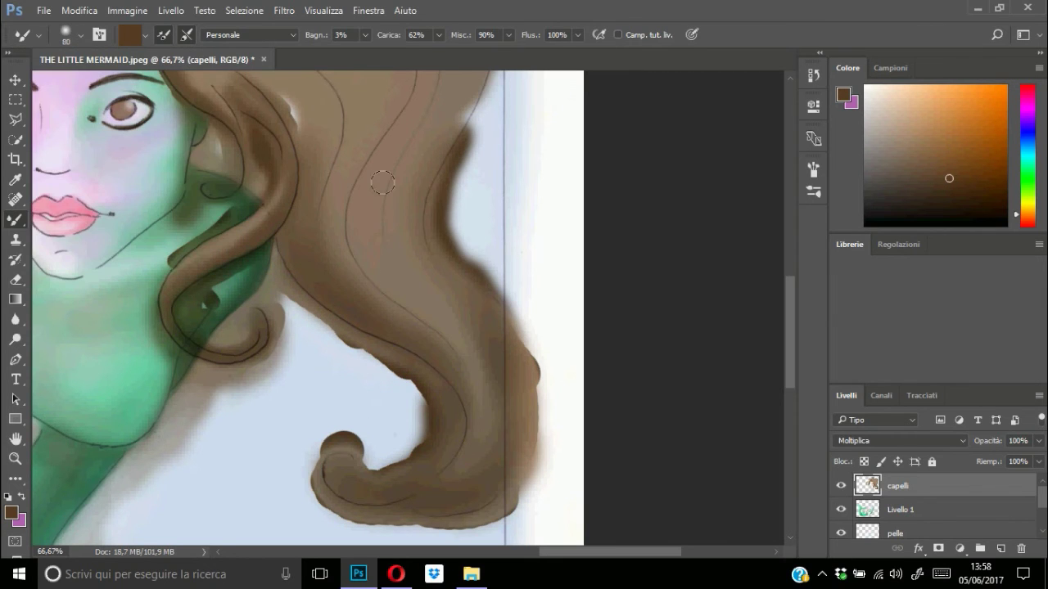
pyautogui.moveTo(369, 180); pyautogui.dragTo(442, 323)
pyautogui.moveTo(471, 364); pyautogui.dragTo(360, 229)
pyautogui.moveTo(376, 144); pyautogui.dragTo(410, 303)
# Switch to a hard round brush and darken the hair's right edge and bottom.
pyautogui.click(80, 34)
pyautogui.doubleClick(32, 144)
pyautogui.moveTo(515, 287); pyautogui.dragTo(548, 458)
pyautogui.moveTo(491, 81)
pyautogui.mouseDown()
pyautogui.moveTo(491, 376)
pyautogui.moveTo(434, 327)
pyautogui.mouseUp()
pyautogui.moveTo(409, 532); pyautogui.dragTo(440, 520)
# Add brown along the hair strands and the hair's right edge.
pyautogui.scroll(5, 480, 215)
pyautogui.moveTo(491, 229); pyautogui.dragTo(475, 360)
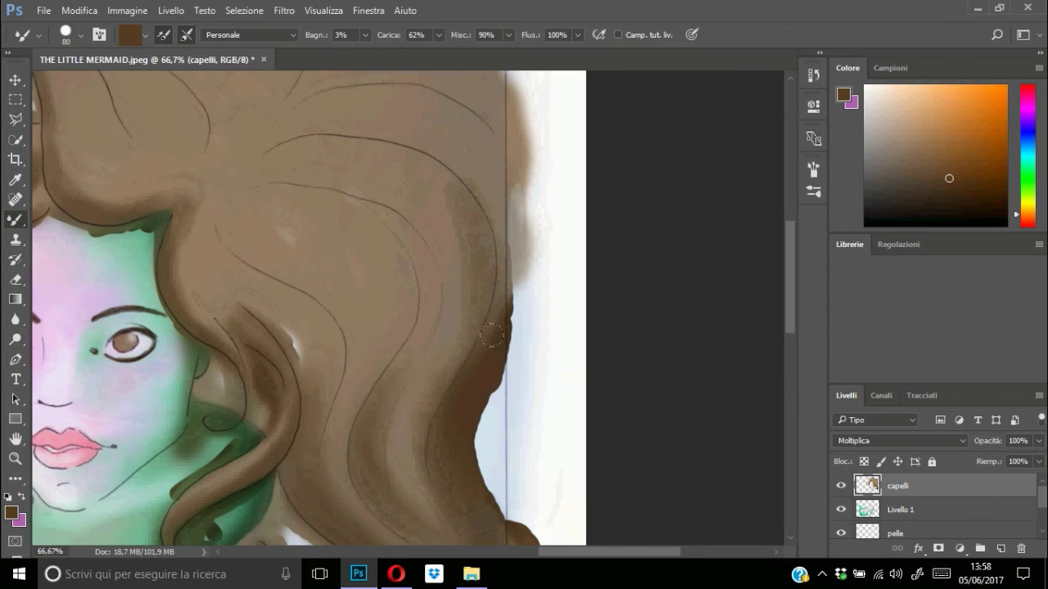
pyautogui.moveTo(442, 176); pyautogui.dragTo(479, 369)
pyautogui.moveTo(524, 184); pyautogui.dragTo(491, 352)
pyautogui.moveTo(295, 164)
pyautogui.mouseDown()
pyautogui.moveTo(520, 129)
pyautogui.moveTo(538, 253)
pyautogui.mouseUp()
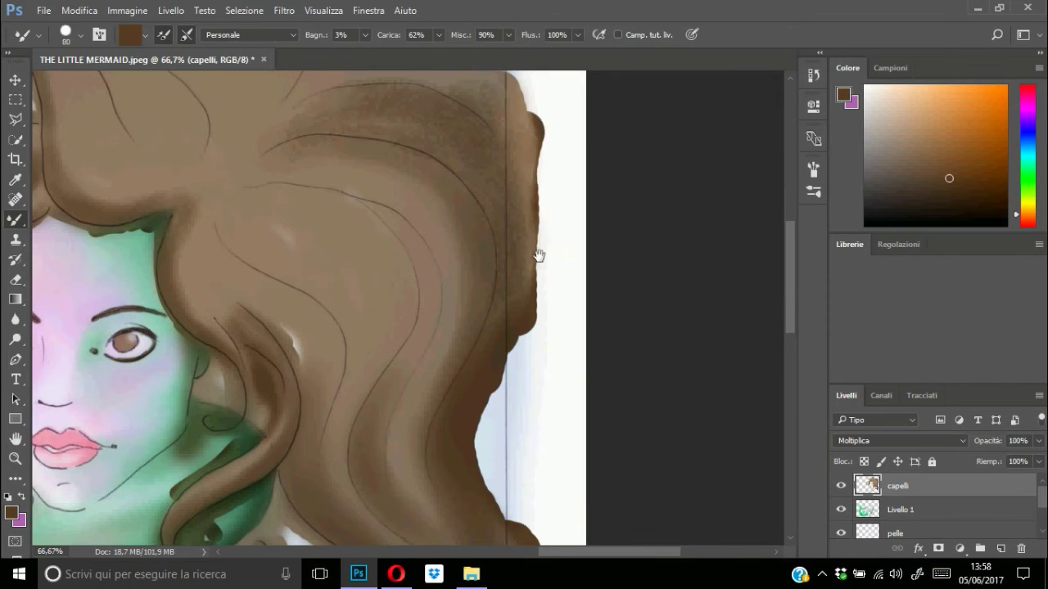
# Darken the strands across the top of the hair.
pyautogui.scroll(3, 537, 253)
pyautogui.moveTo(426, 196); pyautogui.dragTo(507, 274)
pyautogui.moveTo(491, 262); pyautogui.dragTo(532, 352)
pyautogui.moveTo(426, 163); pyautogui.dragTo(532, 294)
pyautogui.moveTo(391, 156)
pyautogui.mouseDown()
pyautogui.moveTo(445, 156)
pyautogui.moveTo(552, 219)
pyautogui.mouseUp()
pyautogui.moveTo(221, 123); pyautogui.dragTo(336, 230)
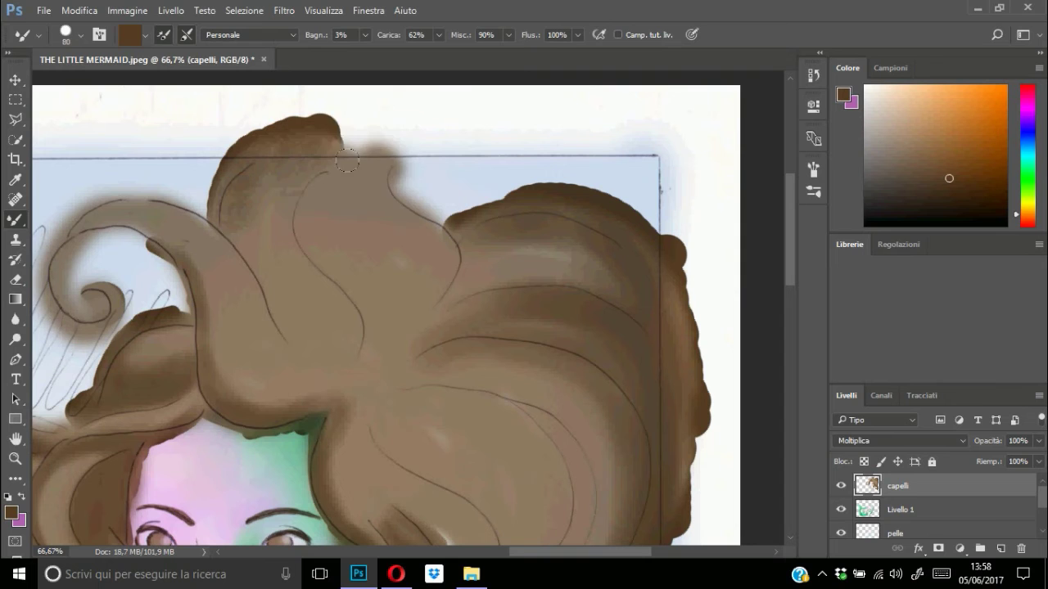
pyautogui.moveTo(335, 114); pyautogui.dragTo(442, 238)
pyautogui.moveTo(426, 156); pyautogui.dragTo(442, 319)
pyautogui.moveTo(311, 139); pyautogui.dragTo(361, 327)
pyautogui.moveTo(352, 164); pyautogui.dragTo(344, 263)
# Add fine brown strands with a 33 px brush, then pick a hard round brush.
pyautogui.click(80, 35)
pyautogui.write('33')
pyautogui.press('Return')
pyautogui.moveTo(262, 238); pyautogui.dragTo(270, 303)
pyautogui.moveTo(219, 156); pyautogui.dragTo(278, 327)
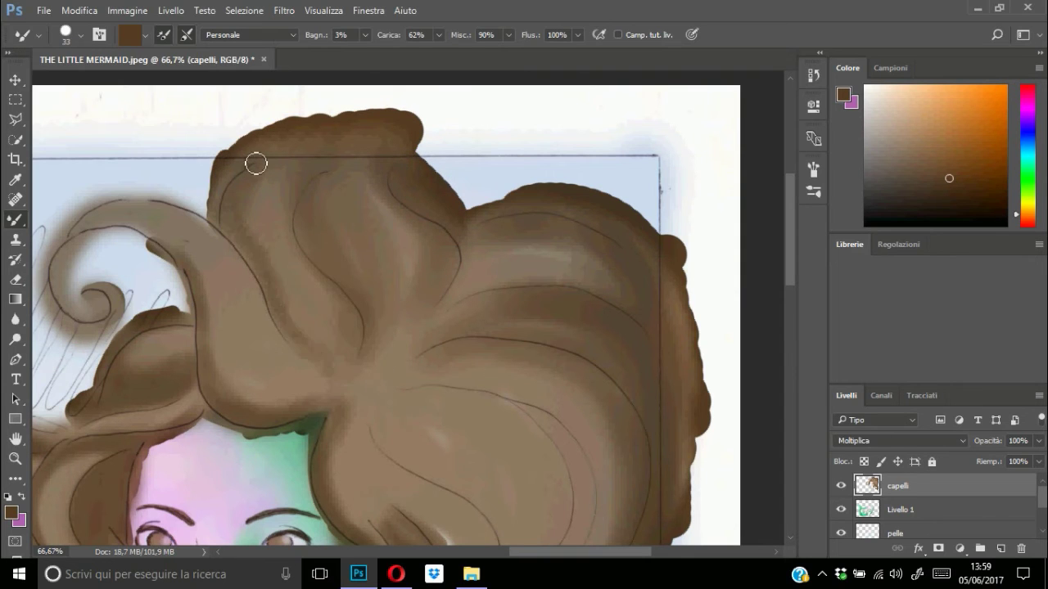
pyautogui.moveTo(256, 164); pyautogui.dragTo(350, 375)
pyautogui.click(80, 34)
pyautogui.click(58, 183)
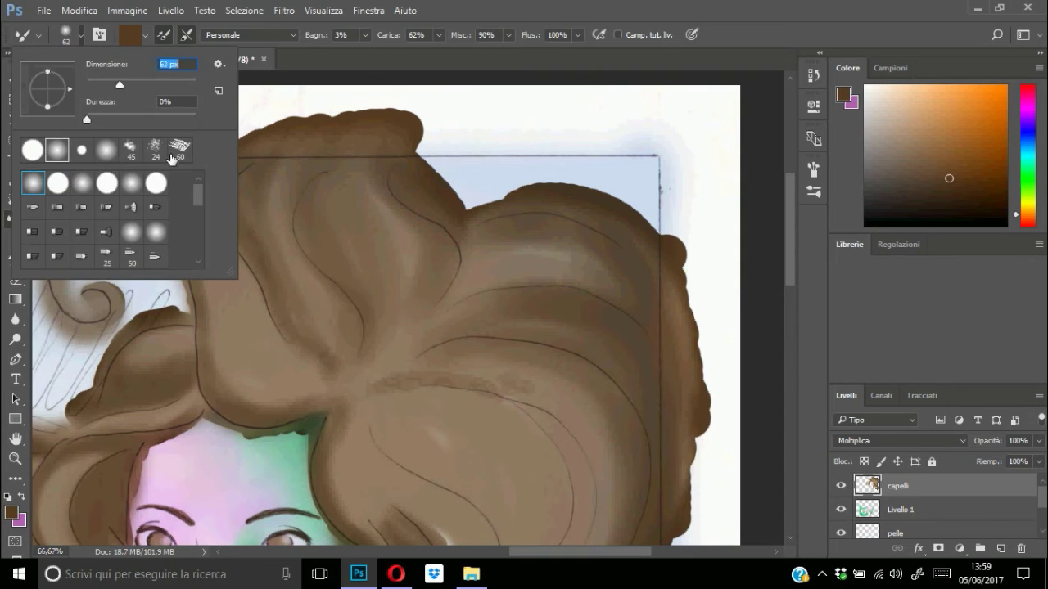
# With a 62 px brush, darken the top hair crease and the left curl.
pyautogui.press('Return')
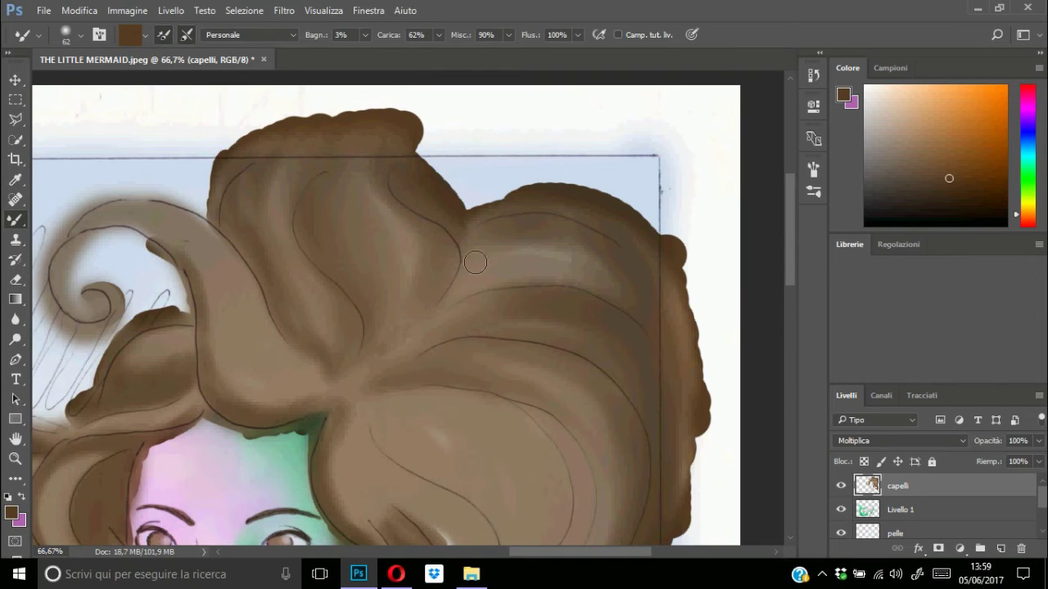
pyautogui.moveTo(442, 318); pyautogui.dragTo(371, 405)
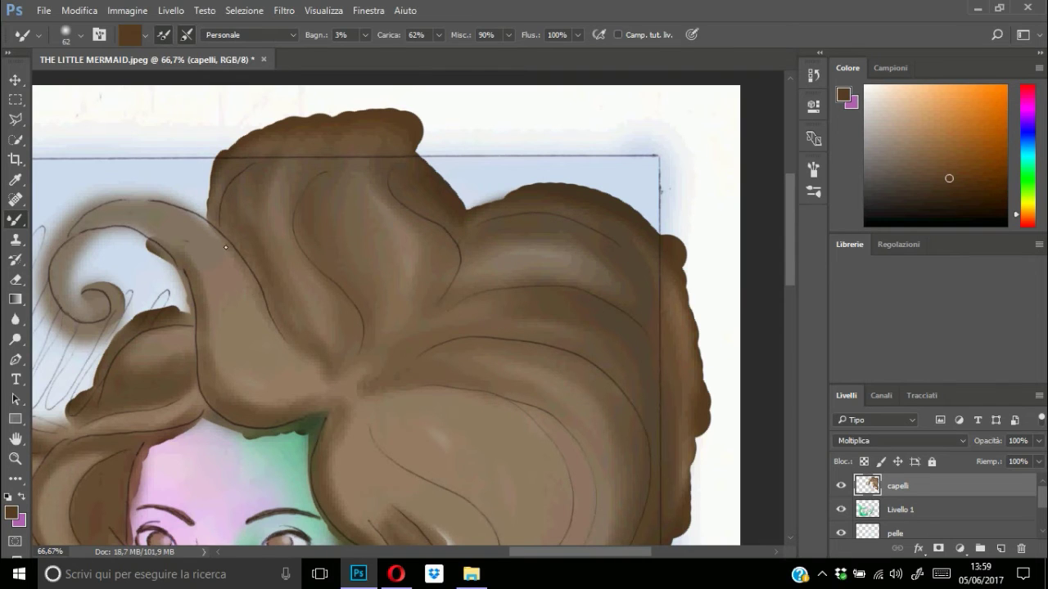
pyautogui.moveTo(226, 246); pyautogui.dragTo(74, 193)
pyautogui.moveTo(184, 319)
pyautogui.mouseDown()
pyautogui.moveTo(107, 236)
pyautogui.moveTo(90, 253)
pyautogui.mouseUp()
pyautogui.moveTo(319, 388); pyautogui.dragTo(241, 335)
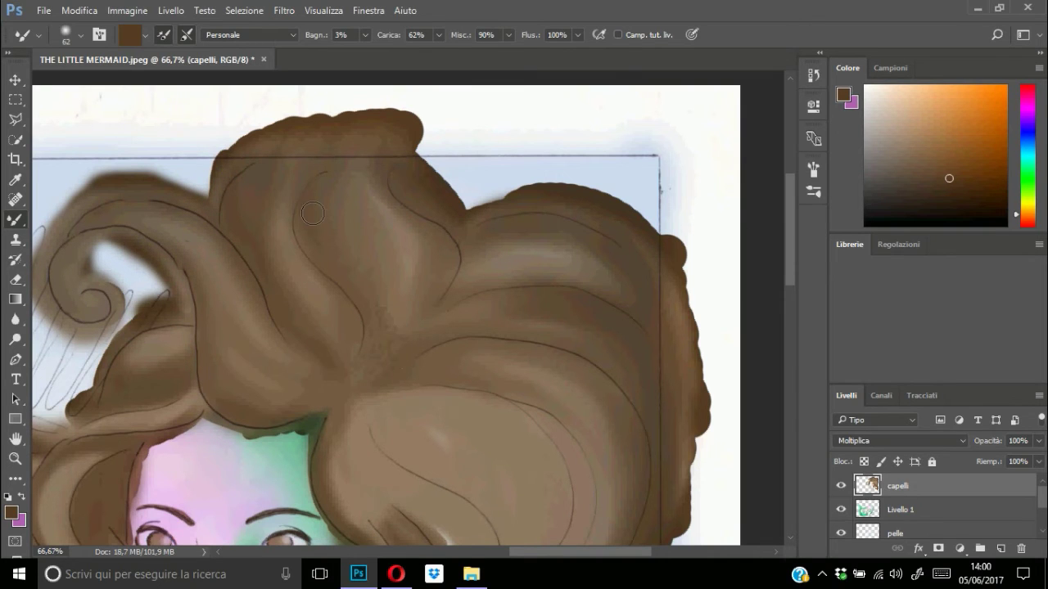
# Lighten the hair ends at the lower right and reframe the whole artwork.
pyautogui.moveTo(454, 482); pyautogui.dragTo(299, 327)
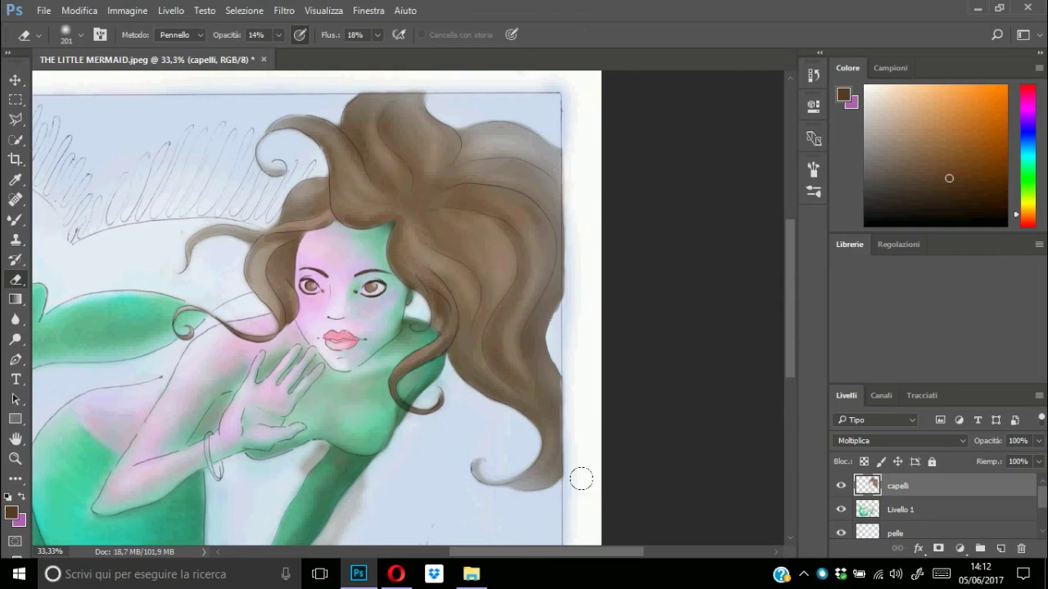
pyautogui.moveTo(535, 468); pyautogui.dragTo(416, 423)
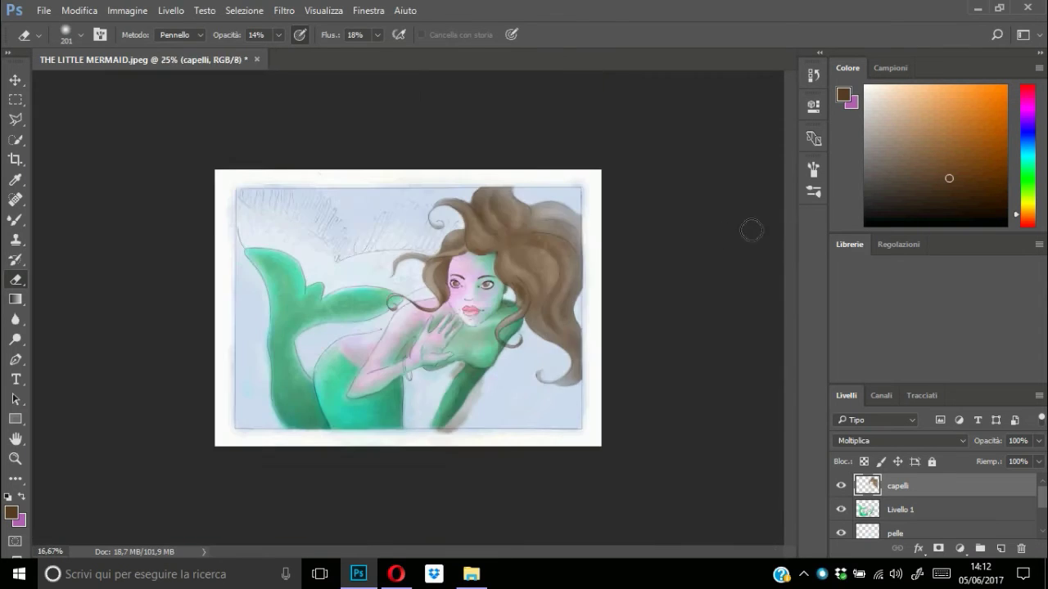
pyautogui.moveTo(727, 236); pyautogui.dragTo(634, 238)
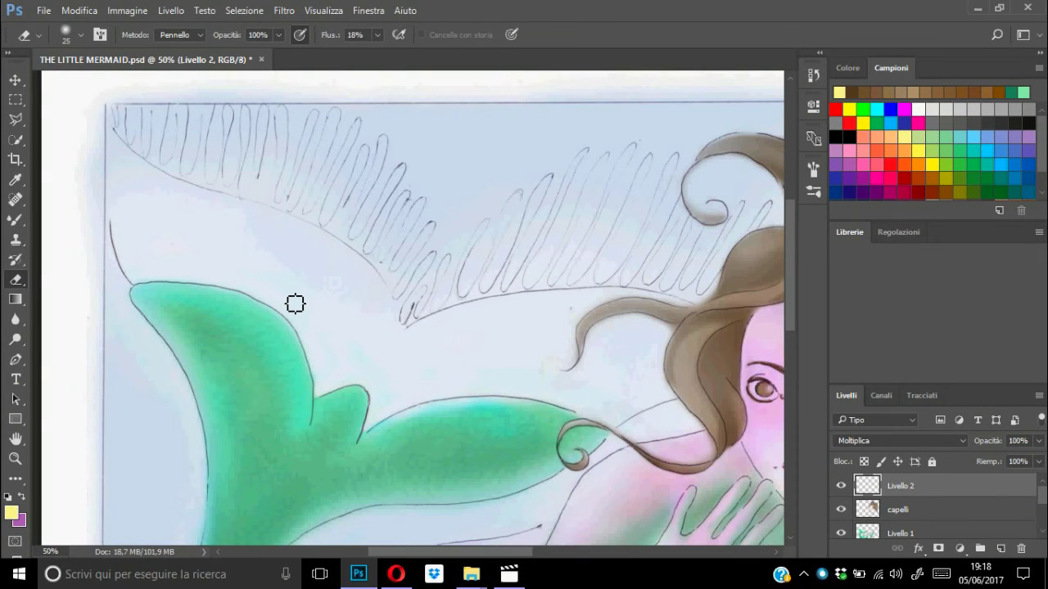
# Enlarge the brush to 59 px and undo a stray yellow stroke.
pyautogui.click(80, 34)
pyautogui.moveTo(49, 76); pyautogui.dragTo(78, 75)
pyautogui.press('Return')
pyautogui.press('b')
pyautogui.moveTo(135, 255); pyautogui.dragTo(136, 188)
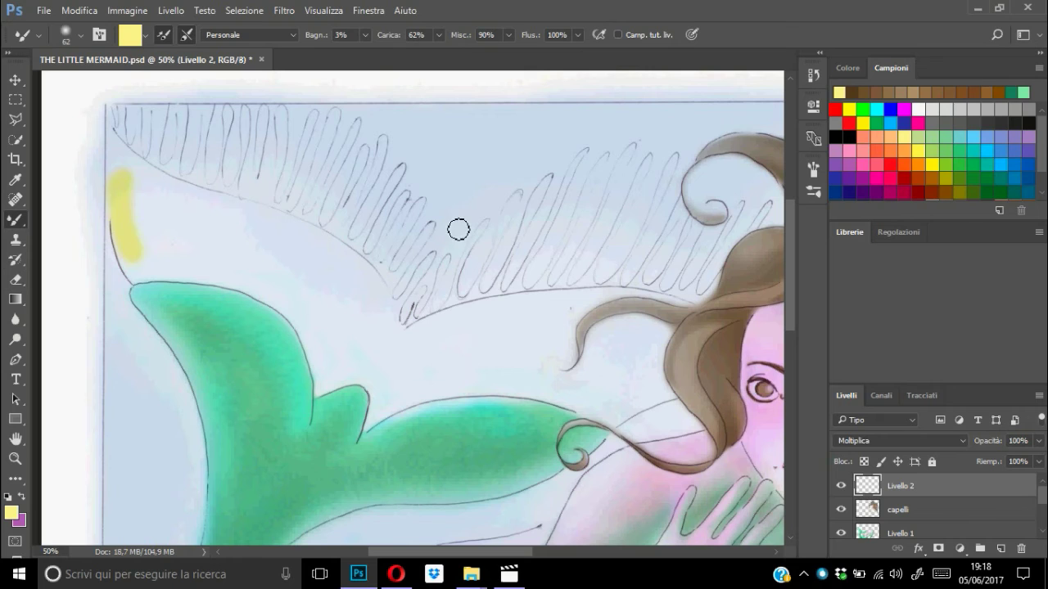
pyautogui.hotkey('ctrl', 'z')
pyautogui.click(858, 69)
# Paint pale yellow over the fin, including its top-left and bluish patch.
pyautogui.moveTo(177, 255); pyautogui.dragTo(181, 217)
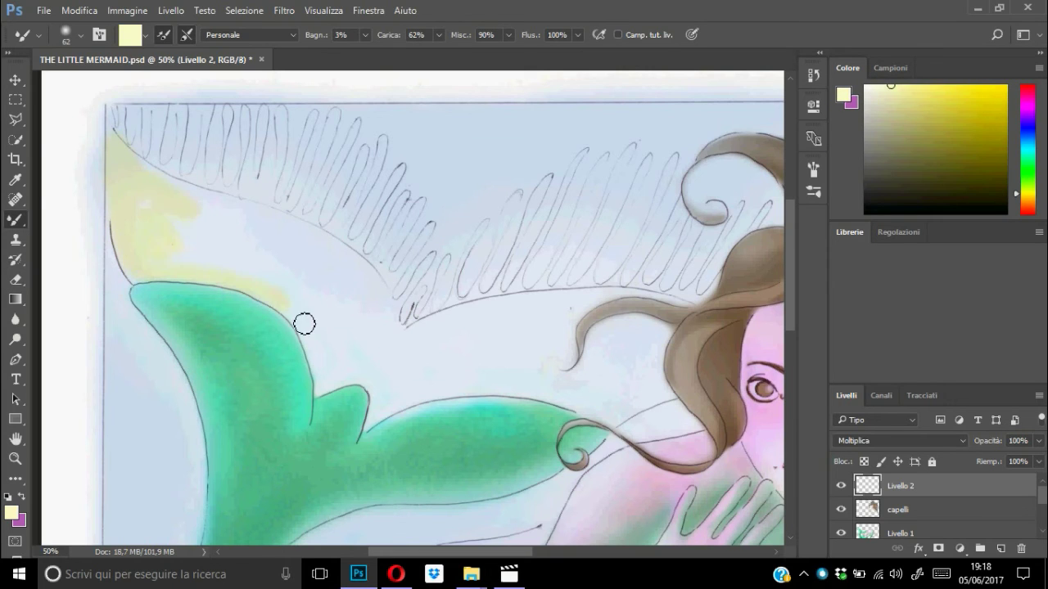
pyautogui.moveTo(234, 258)
pyautogui.mouseDown()
pyautogui.moveTo(234, 220)
pyautogui.moveTo(339, 400)
pyautogui.moveTo(398, 368)
pyautogui.moveTo(556, 403)
pyautogui.moveTo(666, 372)
pyautogui.mouseUp()
pyautogui.moveTo(577, 316); pyautogui.dragTo(694, 311)
# Zoom in and fill a fin strand with pale yellow using a 19 px brush.
pyautogui.hotkey('ctrl', '+')
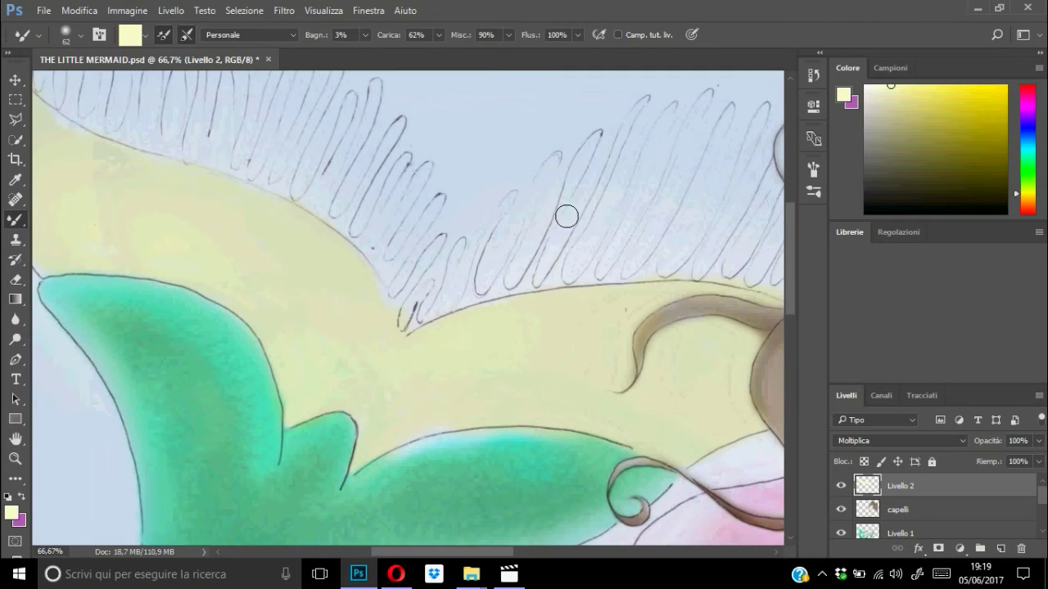
pyautogui.hotkey('ctrl', '+')
pyautogui.click(65, 34)
pyautogui.click(101, 80)
pyautogui.press('Return')
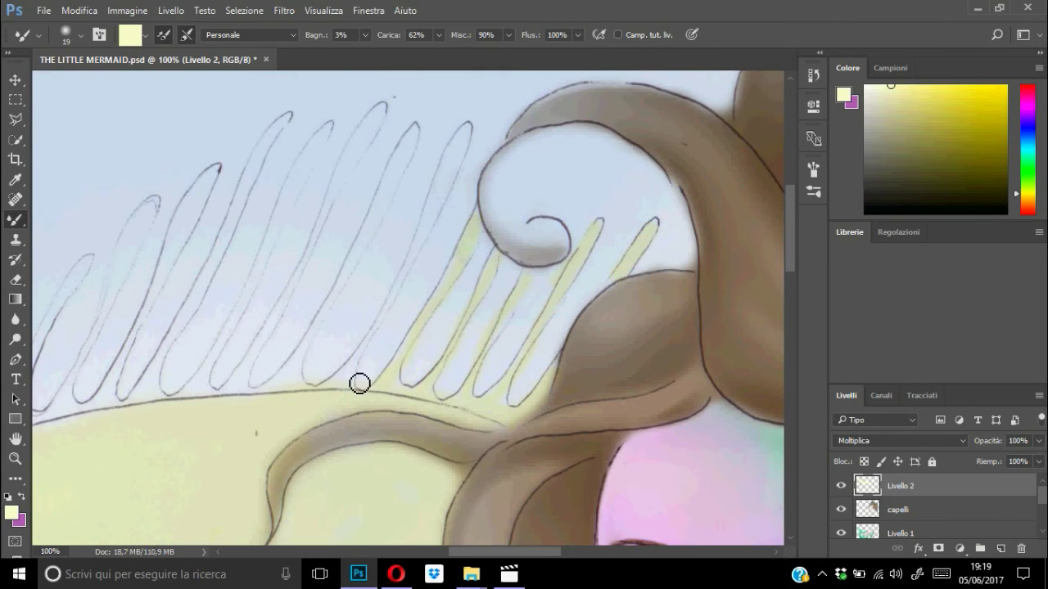
pyautogui.moveTo(427, 253); pyautogui.dragTo(294, 385)
# Inspect the fin strands up close, then switch to the Eraser and zoom out.
pyautogui.hotkey('ctrl', '+')
pyautogui.scroll(-2, 416, 246)
pyautogui.scroll(1, 459, 163)
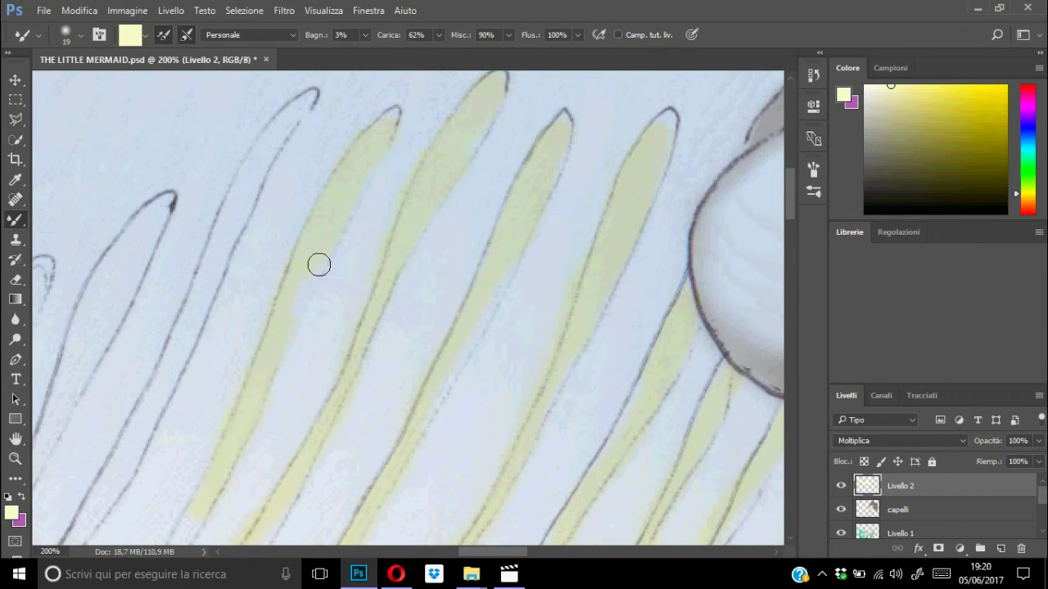
pyautogui.scroll(-5, 327, 278)
pyautogui.scroll(3, 141, 255)
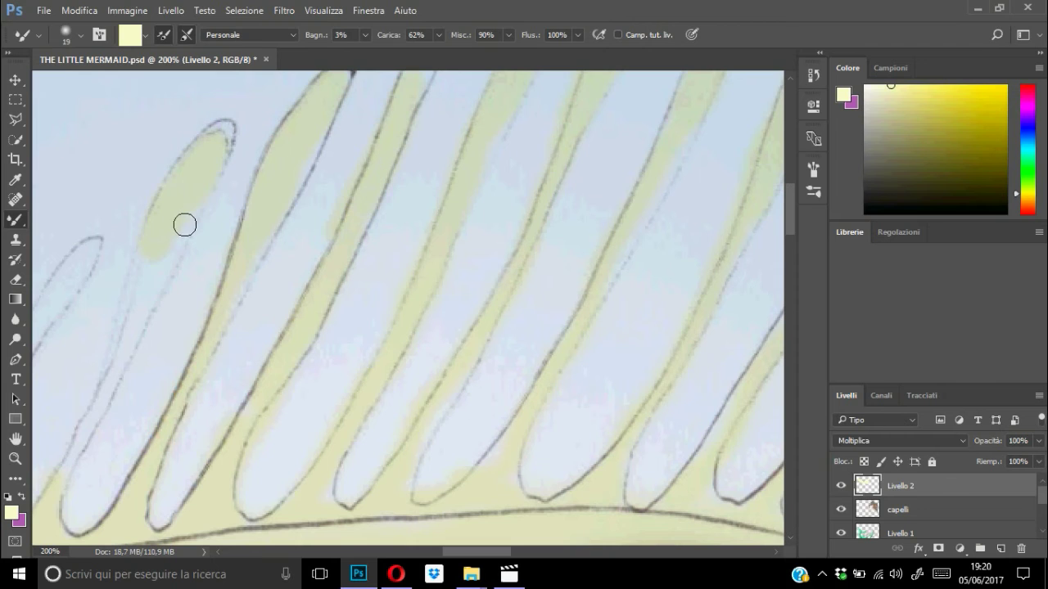
pyautogui.hscroll(-3, 461, 270)
pyautogui.scroll(-2, 363, 334)
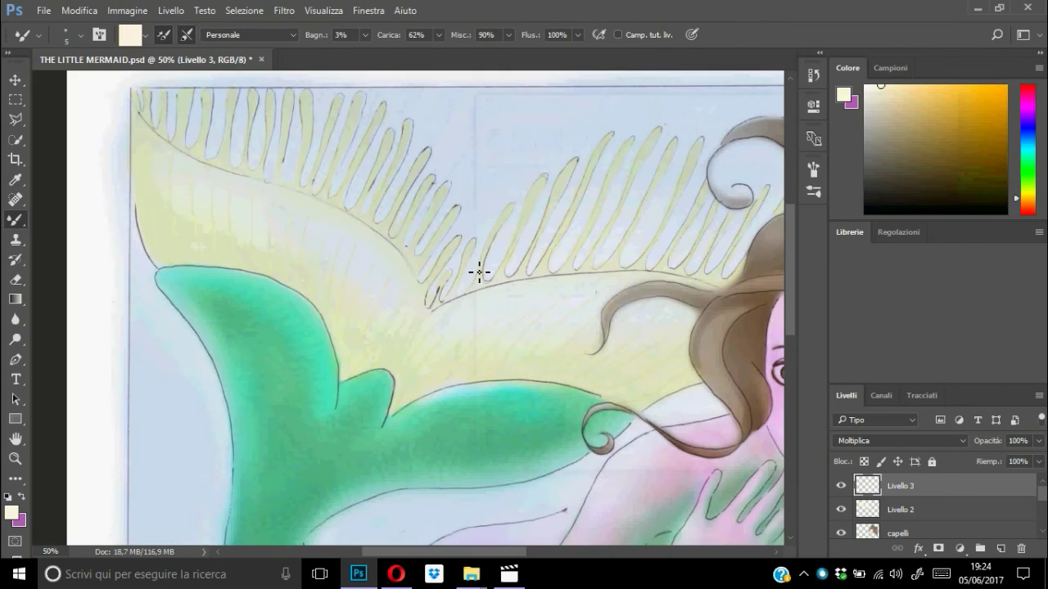
pyautogui.press('e')
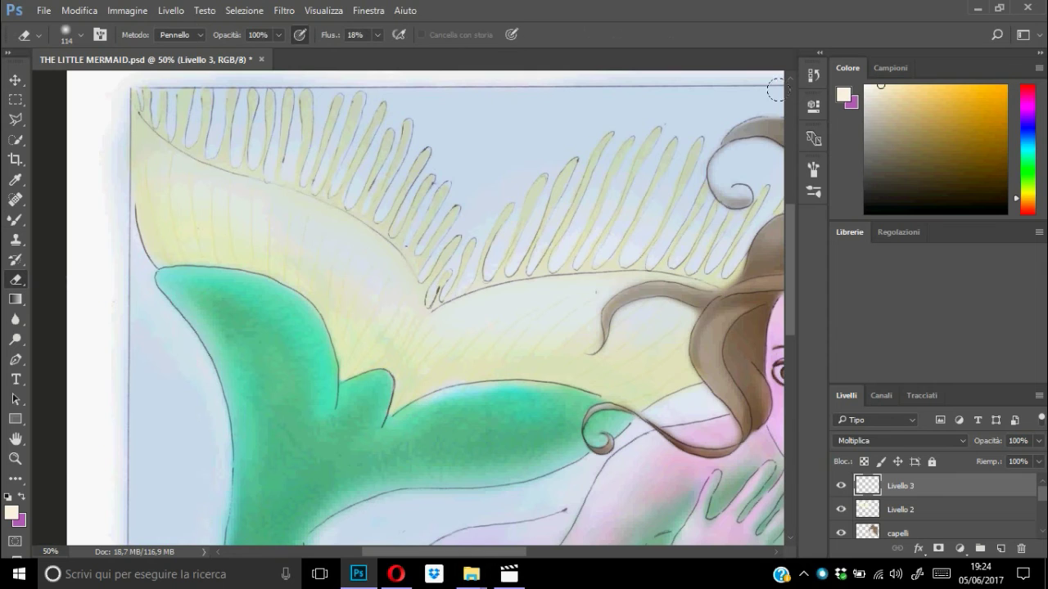
pyautogui.hotkey('ctrl', '-')
pyautogui.hotkey('ctrl', '-')
# Preview Tonalità/saturazione on the fin layer with Saturazione +10 and Luminosità −4.
pyautogui.click(127, 10)
pyautogui.click(384, 143)
pyautogui.moveTo(824, 198)
pyautogui.mouseDown()
pyautogui.moveTo(806, 201)
pyautogui.moveTo(846, 238)
pyautogui.moveTo(794, 228)
pyautogui.mouseUp()
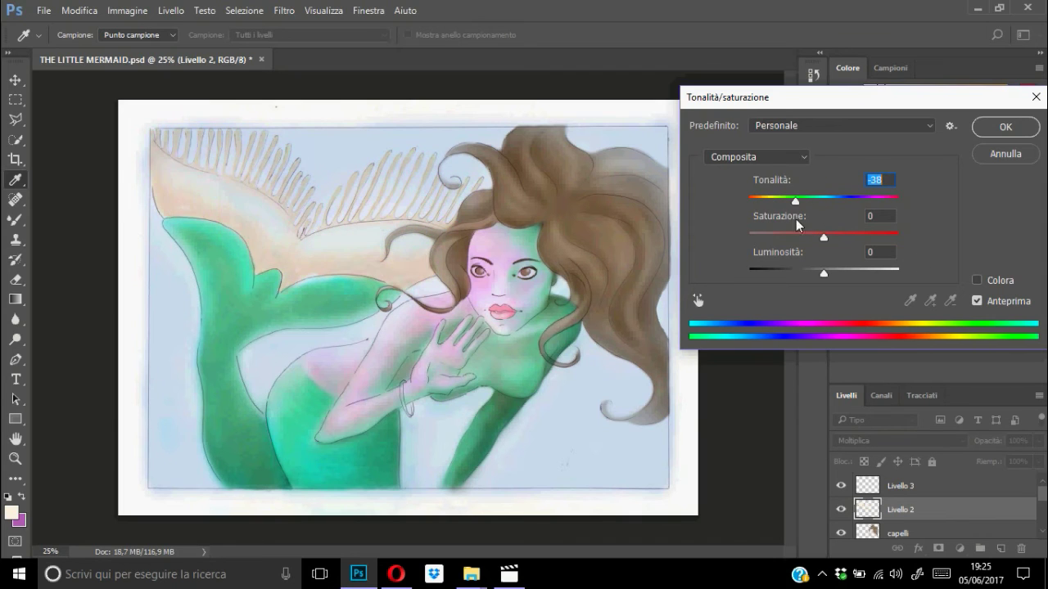
pyautogui.moveTo(824, 273); pyautogui.dragTo(829, 275)
# Discard the hue shift and apply Tonalità/saturazione to Livello 2 with Luminosità −4.
pyautogui.click(977, 301)
pyautogui.doubleClick(977, 302)
pyautogui.click(1005, 154)
pyautogui.press('e')
pyautogui.click(129, 10)
pyautogui.click(377, 138)
pyautogui.moveTo(824, 273)
pyautogui.mouseDown()
pyautogui.moveTo(809, 271)
pyautogui.moveTo(821, 273)
pyautogui.mouseUp()
pyautogui.click(978, 301)
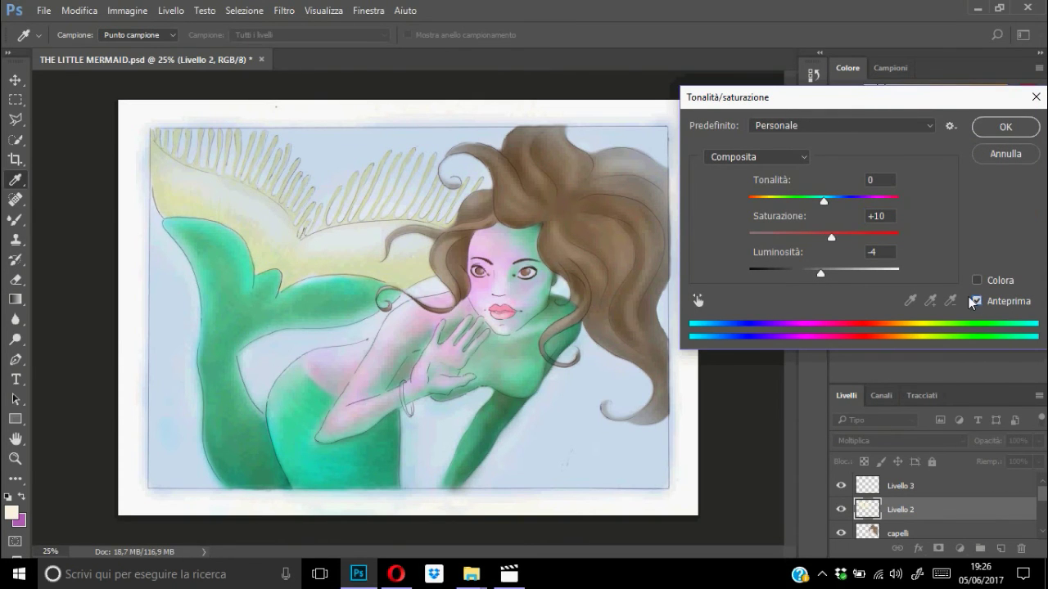
pyautogui.press('Return')
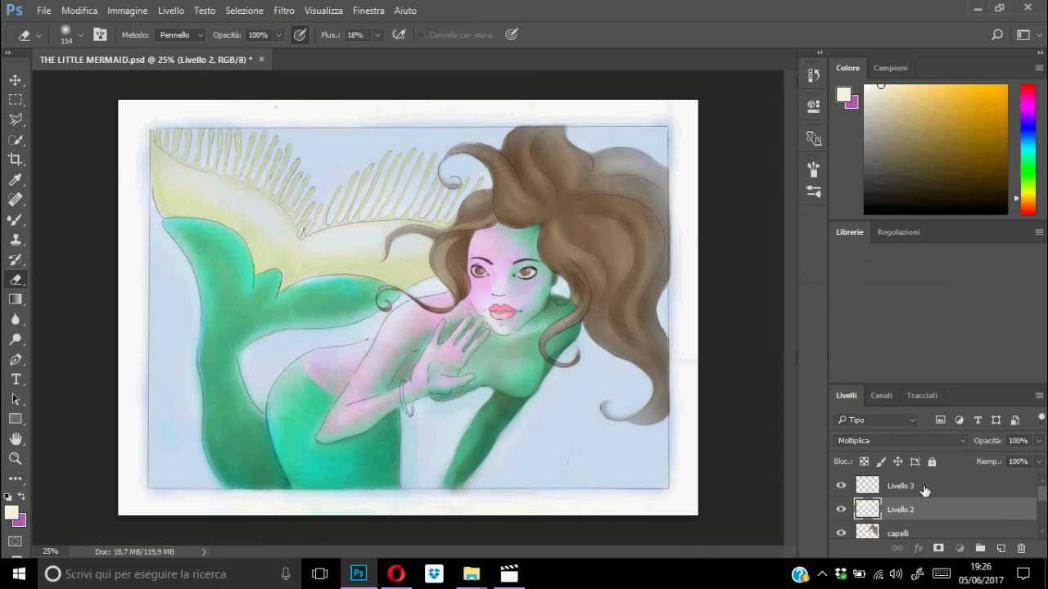
# Apply Tonalità/saturazione to Livello 3 with Luminosità −6 and hue about −2.
pyautogui.click(925, 490)
pyautogui.click(134, 10)
pyautogui.click(377, 138)
pyautogui.moveTo(823, 273); pyautogui.dragTo(818, 272)
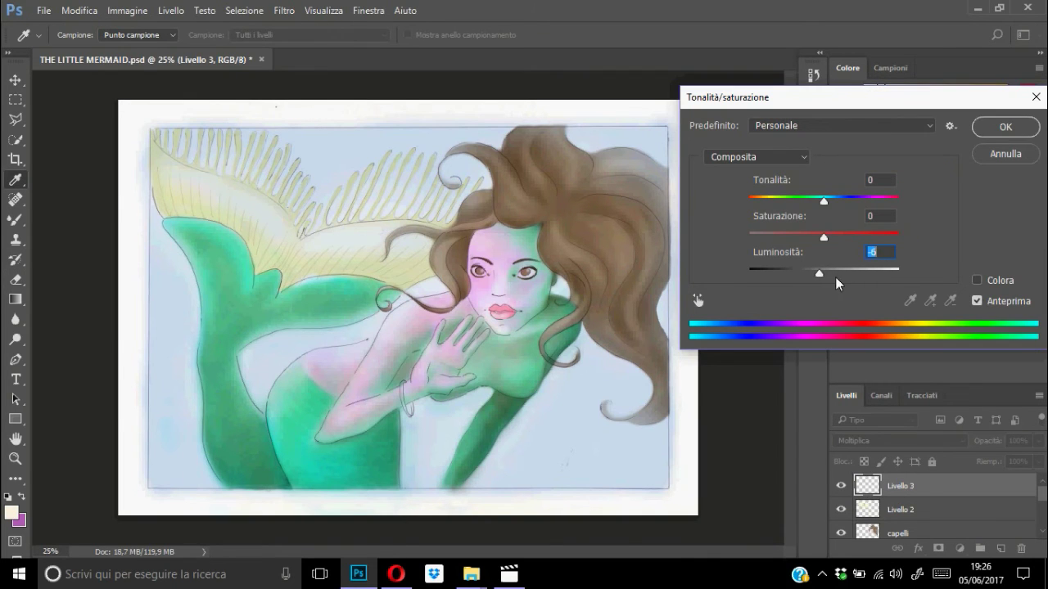
pyautogui.moveTo(823, 200); pyautogui.dragTo(795, 199)
pyautogui.moveTo(797, 208); pyautogui.dragTo(825, 210)
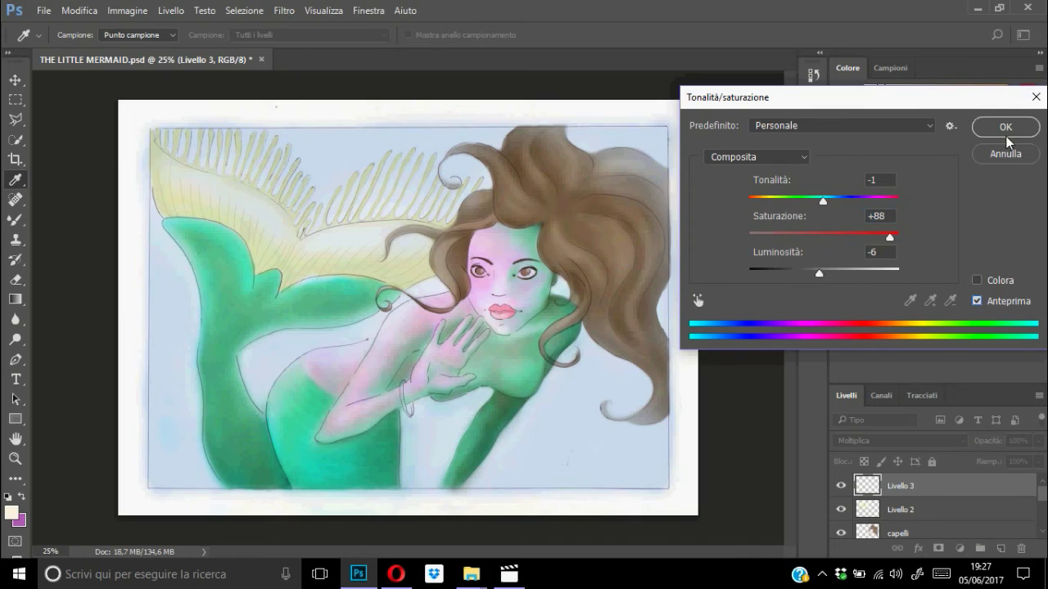
pyautogui.click(1006, 134)
pyautogui.press('e')
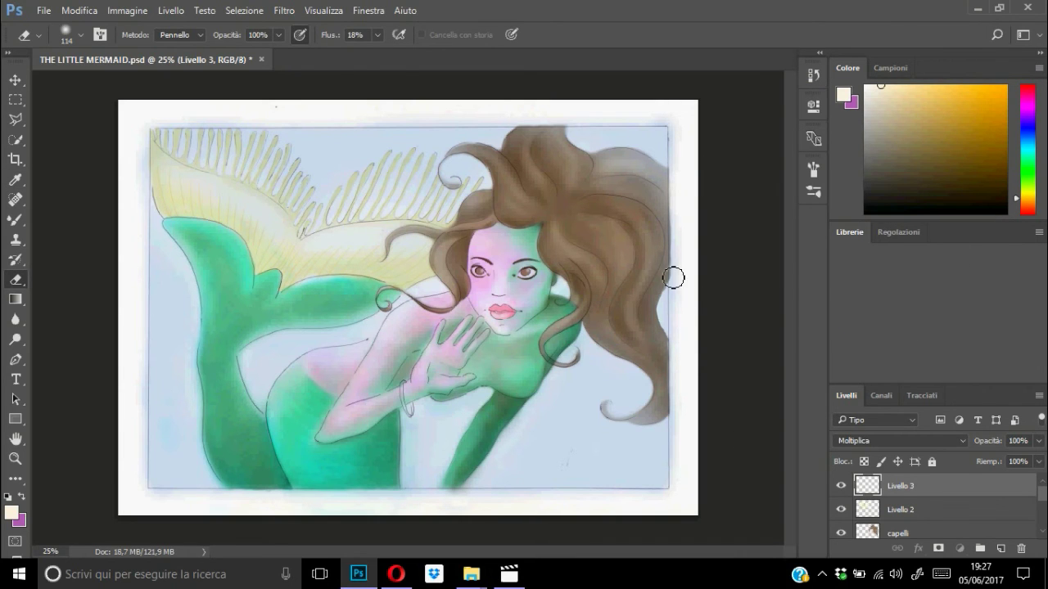
# Adjust the sfondo layer to Tonalità +2, Saturazione +100, Luminosità −35.
pyautogui.scroll(-5, 901, 503)
pyautogui.click(901, 503)
pyautogui.click(127, 10)
pyautogui.click(393, 121)
pyautogui.moveTo(823, 200)
pyautogui.mouseDown()
pyautogui.moveTo(858, 201)
pyautogui.moveTo(826, 217)
pyautogui.moveTo(898, 238)
pyautogui.mouseUp()
pyautogui.moveTo(823, 272); pyautogui.dragTo(799, 278)
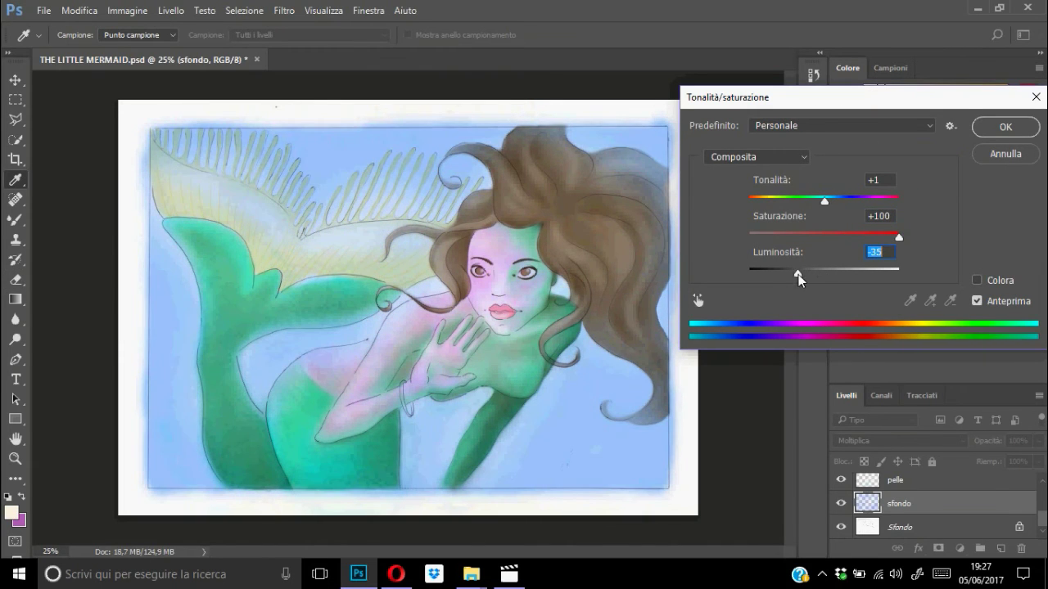
pyautogui.moveTo(823, 200); pyautogui.dragTo(825, 201)
pyautogui.click(977, 300)
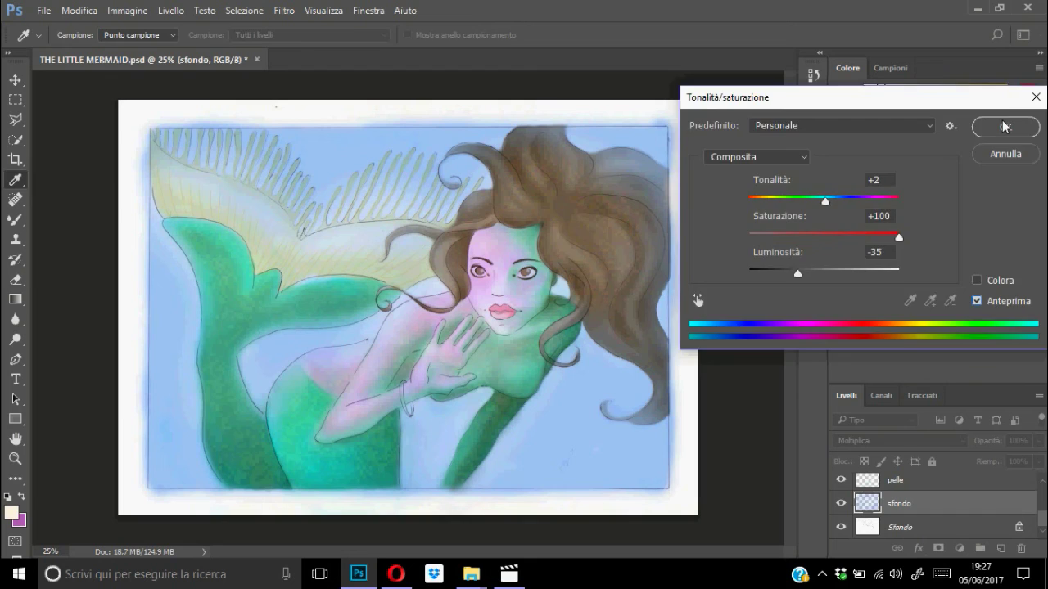
pyautogui.click(1005, 126)
pyautogui.press('e')
pyautogui.moveTo(1044, 518); pyautogui.dragTo(1043, 484)
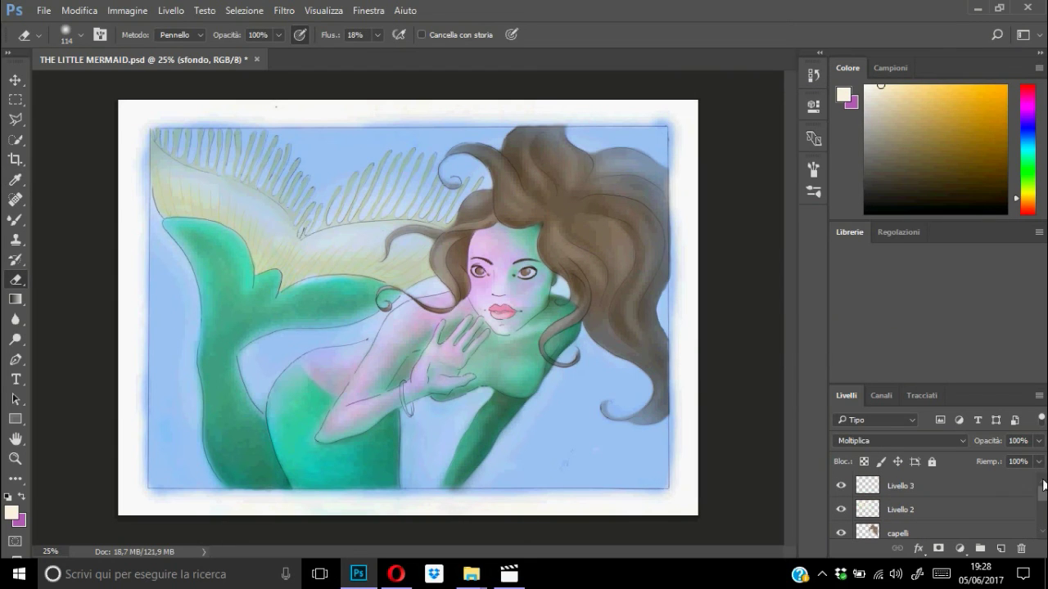
# Set the Eraser on sfondo to size 35 and 100% opacity.
pyautogui.scroll(-3, 1033, 512)
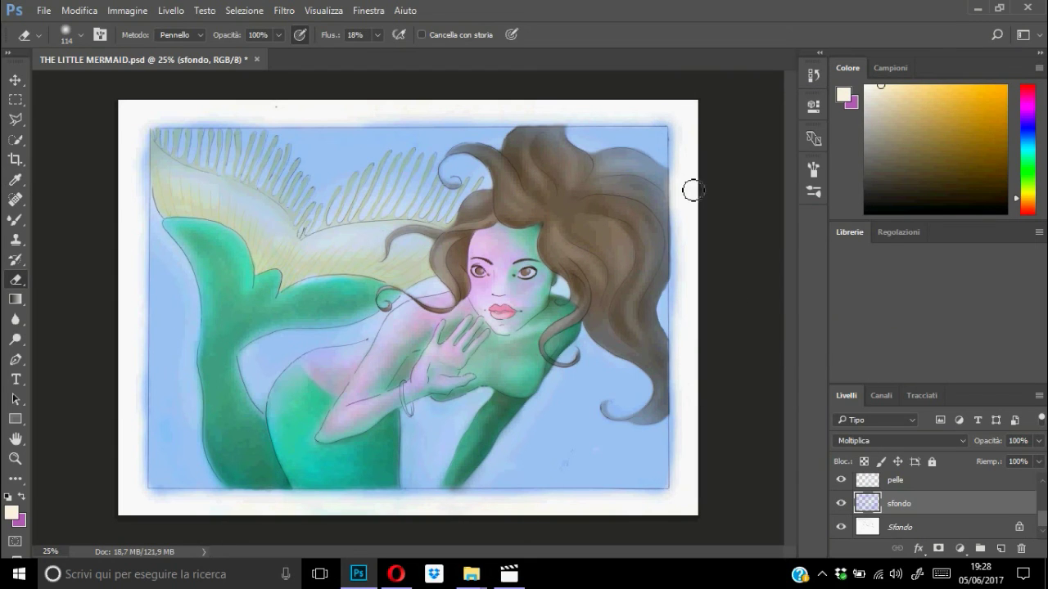
pyautogui.click(81, 35)
pyautogui.click(278, 34)
pyautogui.scroll(2, 773, 144)
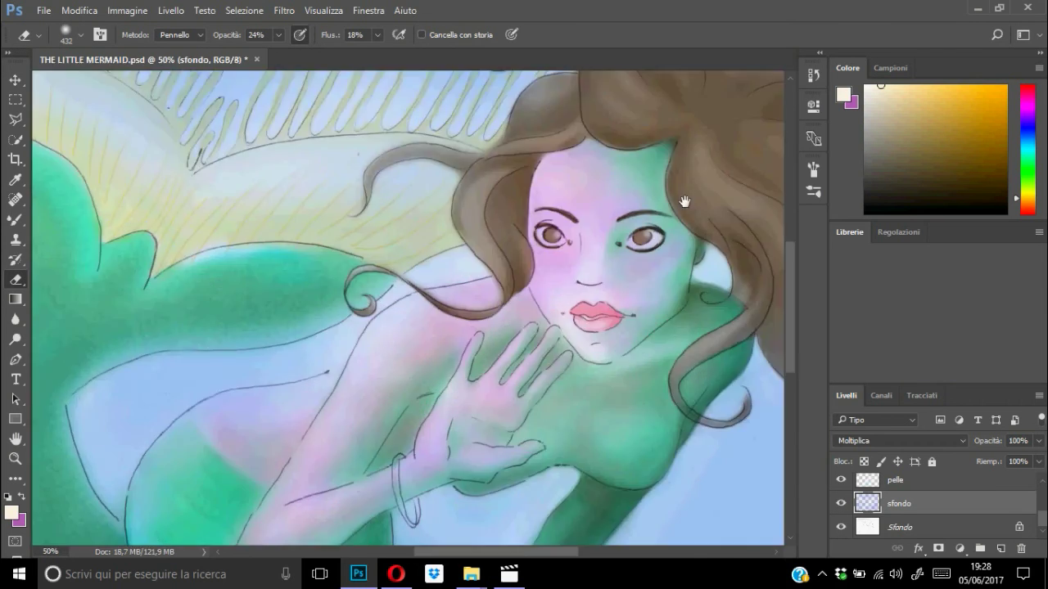
pyautogui.click(80, 34)
pyautogui.write('35')
pyautogui.press('Return')
pyautogui.moveTo(279, 36); pyautogui.dragTo(340, 49)
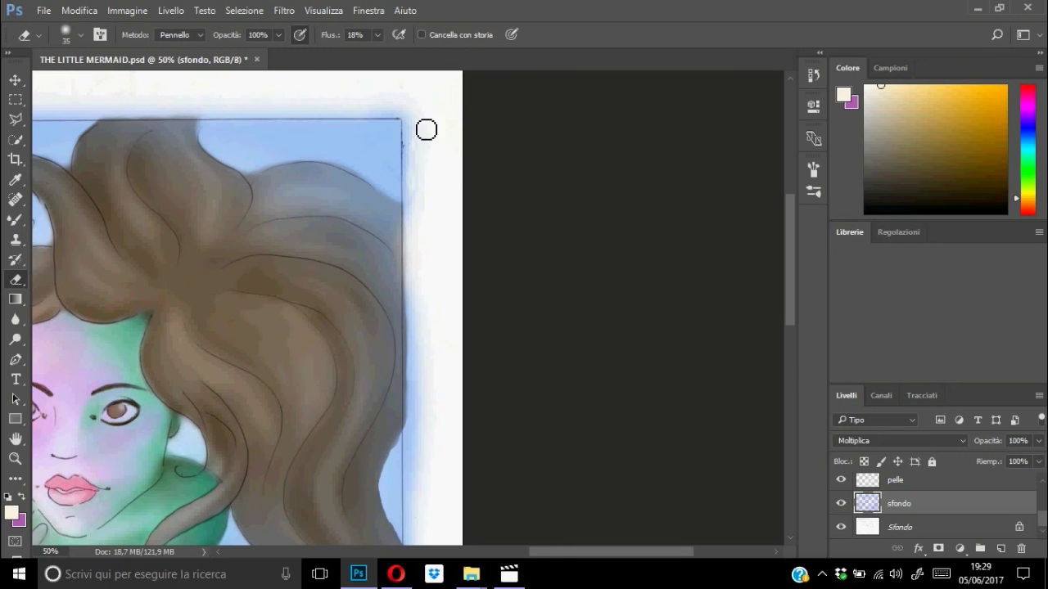
pyautogui.scroll(-3, 625, 263)
pyautogui.scroll(2, 635, 247)
pyautogui.scroll(-1, 635, 247)
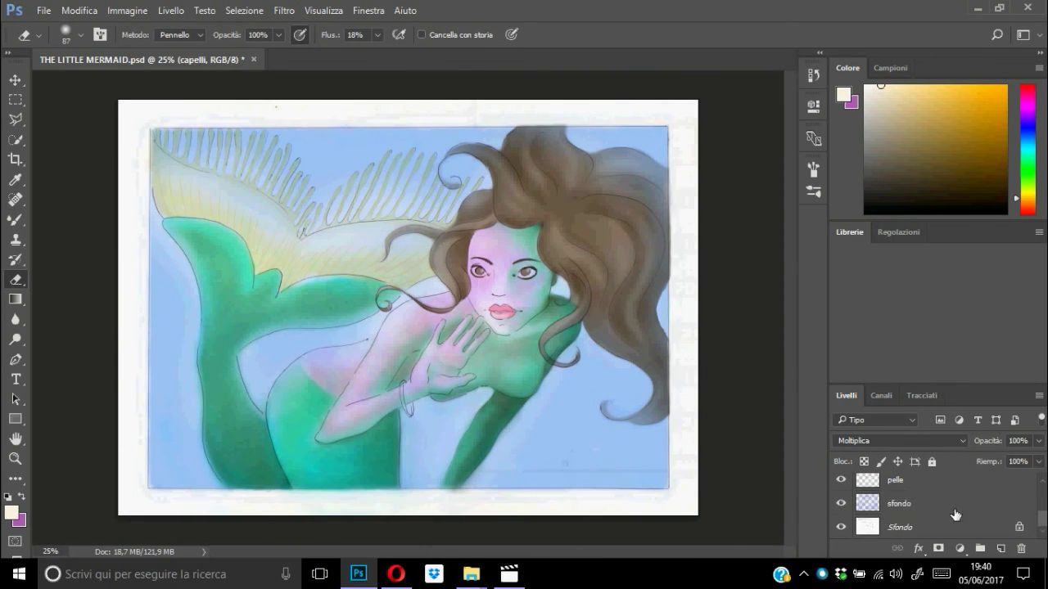
# Darken the pink-green skin on the pelle layer with a lowered Curves adjustment.
pyautogui.click(127, 10)
pyautogui.click(458, 114)
pyautogui.moveTo(908, 225); pyautogui.dragTo(926, 240)
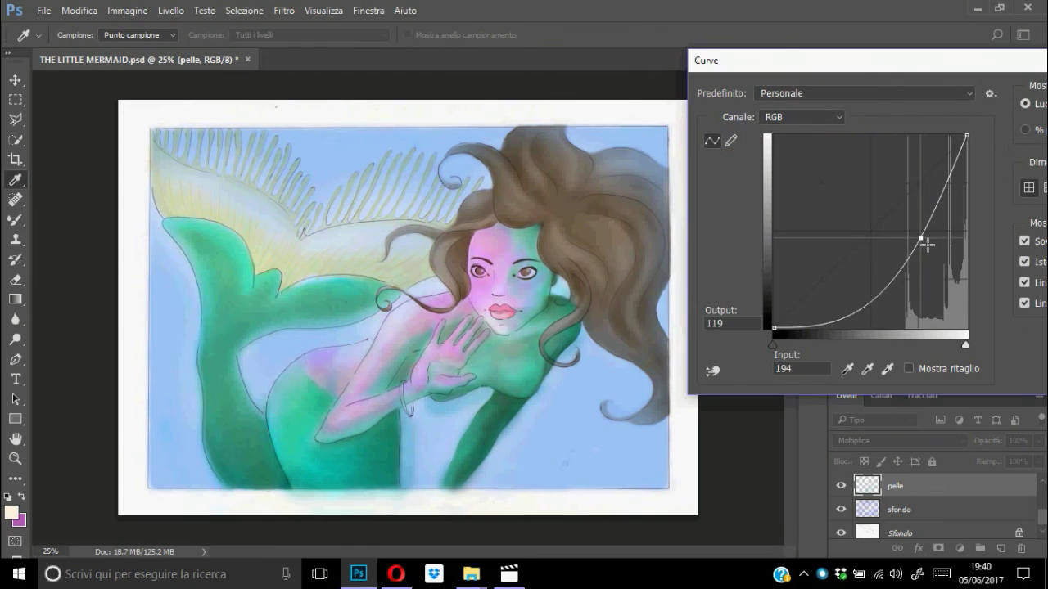
pyautogui.click(944, 102)
pyautogui.hotkey('ctrl', 'alt', 'shift', 'e')
# Deepen the green tail on Livello 1 by pulling its Curves down.
pyautogui.click(127, 9)
pyautogui.click(339, 77)
pyautogui.moveTo(747, 103); pyautogui.dragTo(726, 105)
pyautogui.moveTo(889, 254)
pyautogui.mouseDown()
pyautogui.moveTo(889, 280)
pyautogui.moveTo(905, 286)
pyautogui.mouseUp()
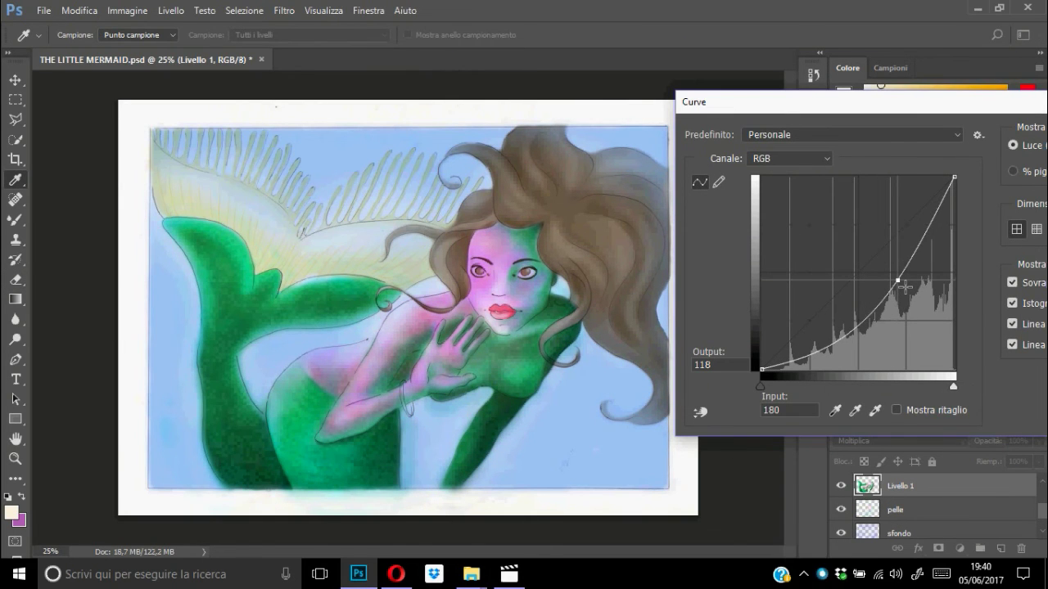
pyautogui.moveTo(908, 109); pyautogui.dragTo(851, 108)
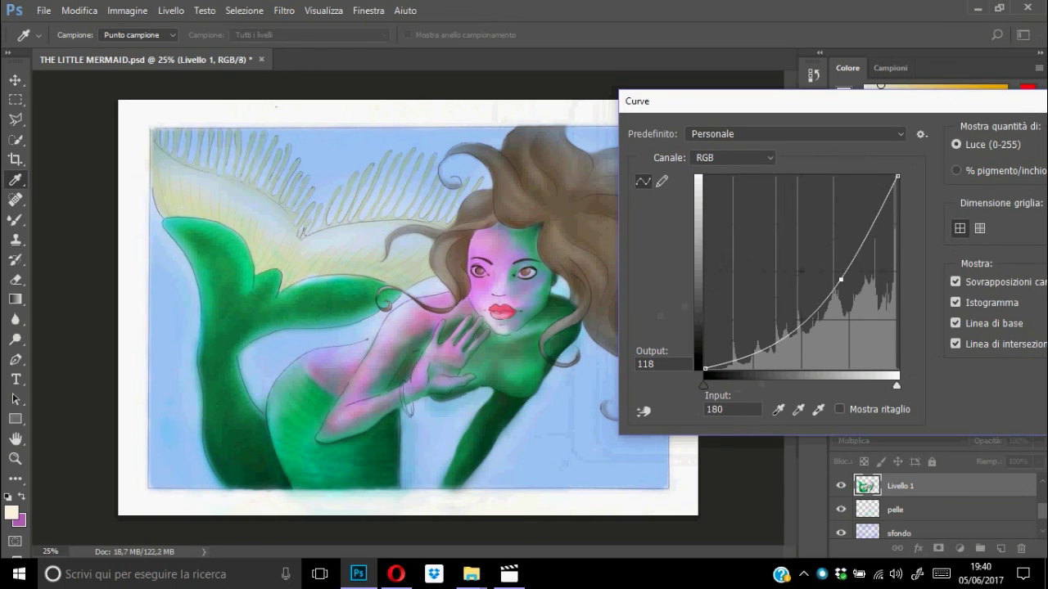
pyautogui.press('Return')
# Darken the brown hair on the capelli layer with Curves, comparing against the original.
pyautogui.hotkey('alt', ']')
pyautogui.click(127, 10)
pyautogui.click(339, 77)
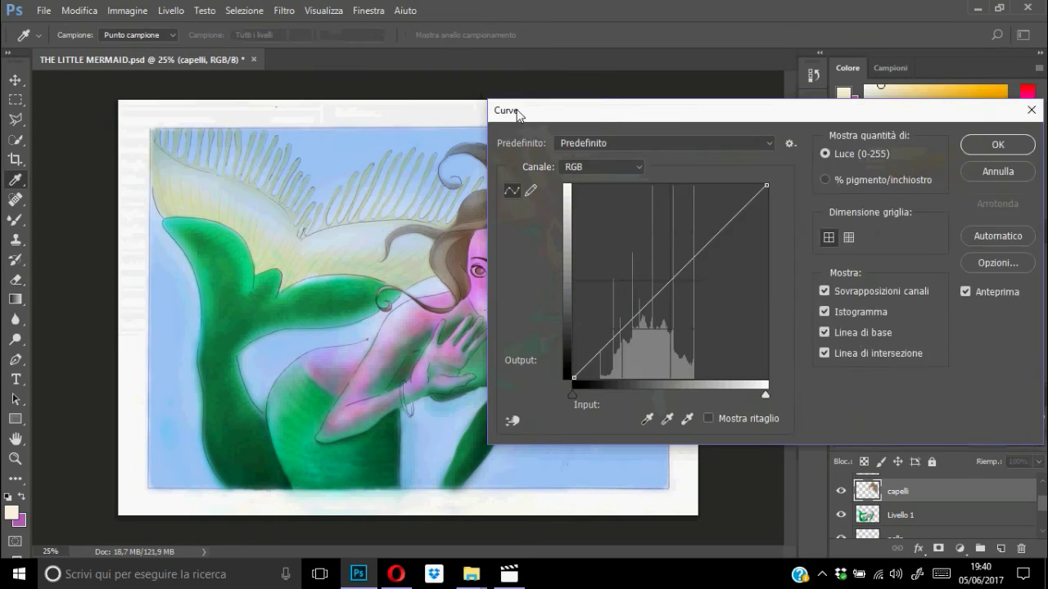
pyautogui.moveTo(515, 108); pyautogui.dragTo(710, 108)
pyautogui.moveTo(849, 244); pyautogui.dragTo(888, 311)
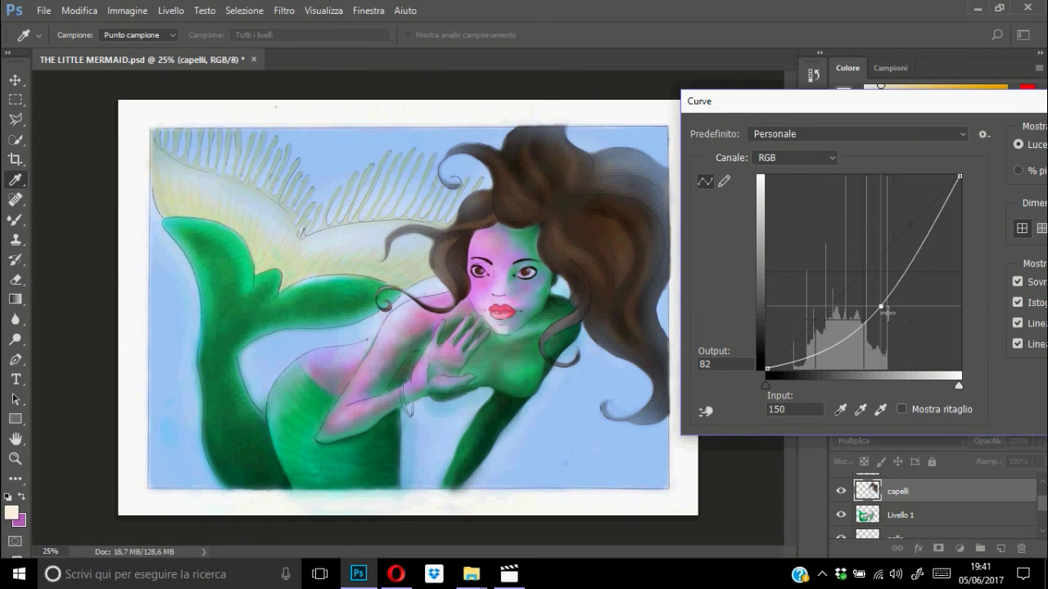
pyautogui.moveTo(887, 312); pyautogui.dragTo(911, 294)
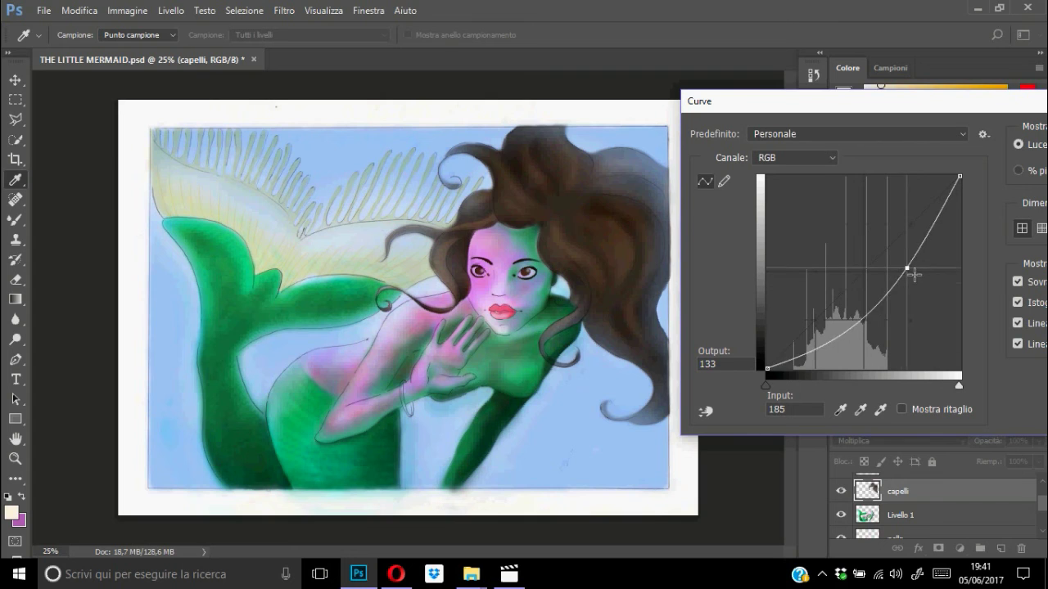
pyautogui.moveTo(818, 101); pyautogui.dragTo(33, 101)
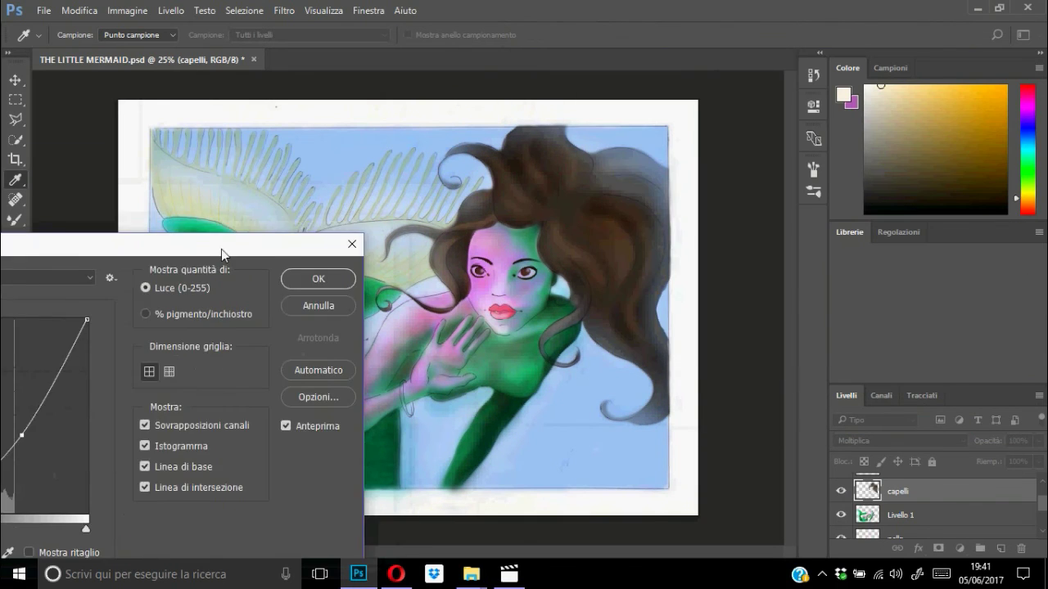
pyautogui.click(19, 283)
pyautogui.press('Return')
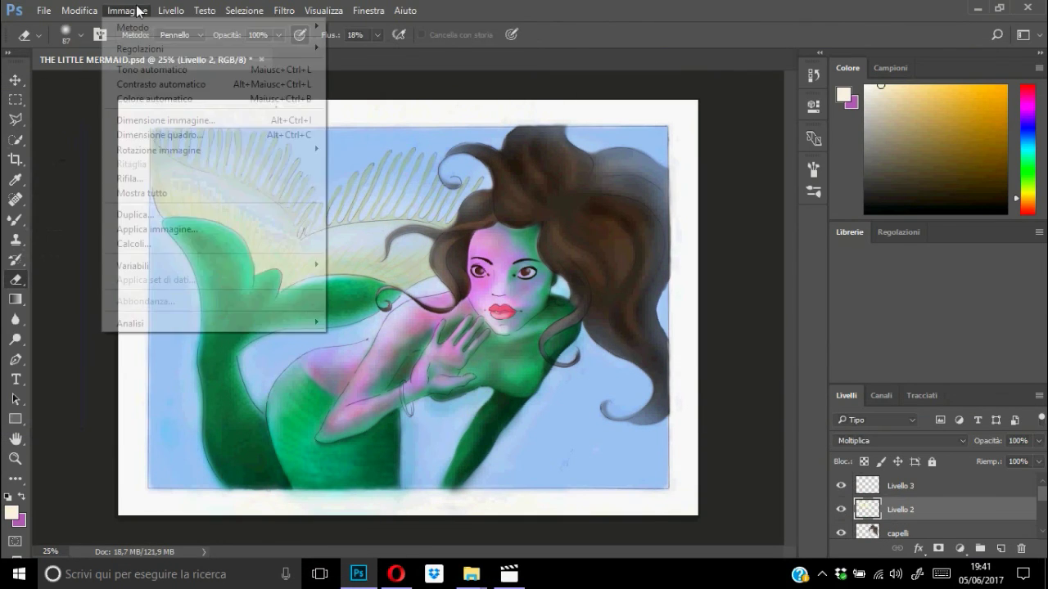
# Deepen the yellow fin on Livello 2 with a lowered Curves adjustment.
pyautogui.hotkey('ctrl', 'm')
pyautogui.moveTo(901, 129); pyautogui.dragTo(884, 141)
pyautogui.moveTo(894, 267)
pyautogui.mouseDown()
pyautogui.moveTo(907, 306)
pyautogui.moveTo(889, 358)
pyautogui.moveTo(879, 344)
pyautogui.moveTo(913, 316)
pyautogui.moveTo(908, 331)
pyautogui.mouseUp()
pyautogui.moveTo(915, 128); pyautogui.dragTo(897, 135)
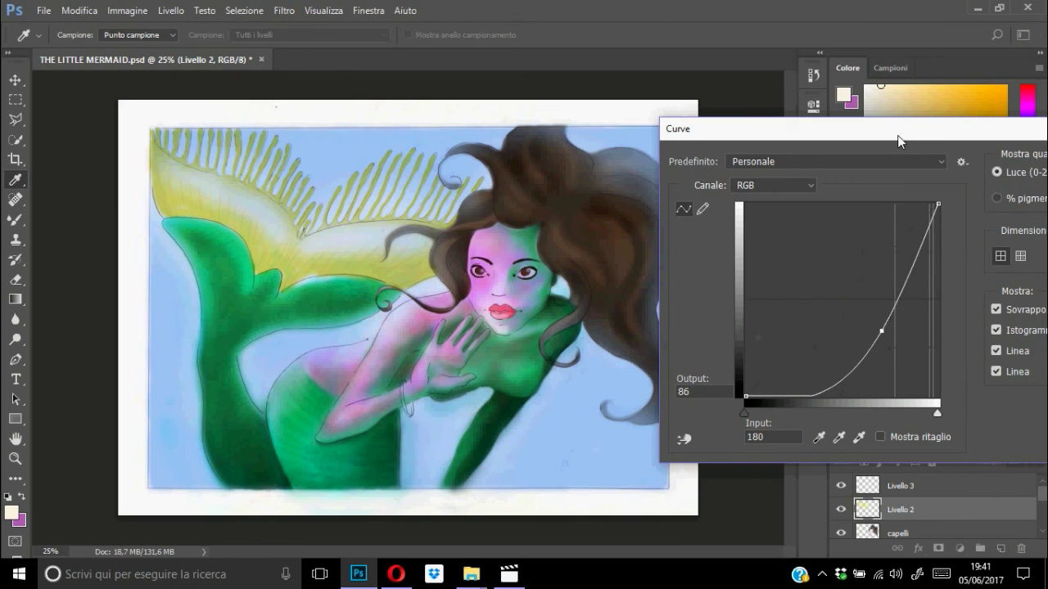
pyautogui.press('Return')
pyautogui.scroll(-3, 996, 492)
# Reshape the sfondo layer's Curves to turn the background a deep vivid blue.
pyautogui.click(901, 504)
pyautogui.click(127, 10)
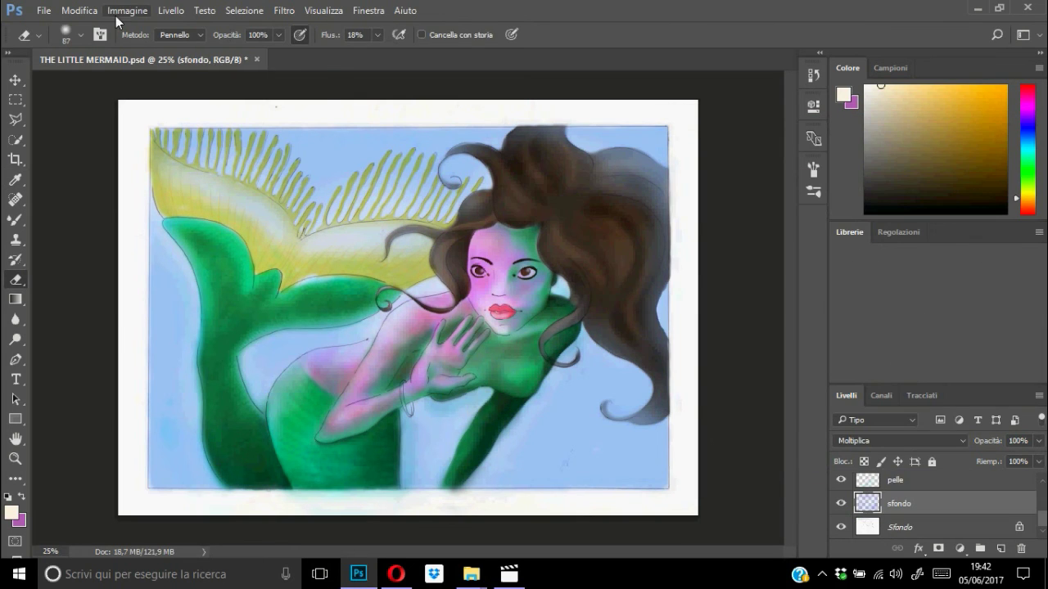
pyautogui.click(408, 78)
pyautogui.moveTo(876, 266)
pyautogui.mouseDown()
pyautogui.moveTo(881, 320)
pyautogui.moveTo(877, 241)
pyautogui.moveTo(966, 290)
pyautogui.moveTo(823, 303)
pyautogui.moveTo(892, 229)
pyautogui.mouseUp()
pyautogui.moveTo(819, 94)
pyautogui.mouseDown()
pyautogui.moveTo(676, 42)
pyautogui.moveTo(596, 48)
pyautogui.mouseUp()
pyautogui.click(947, 85)
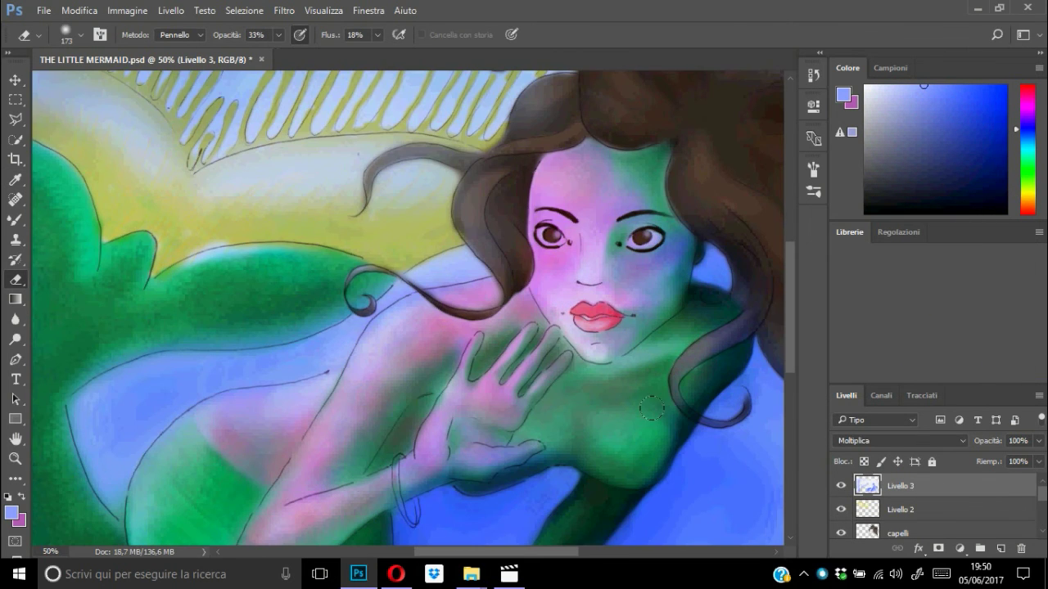
pyautogui.hotkey('ctrl', '-')
pyautogui.hotkey('ctrl', '-')
pyautogui.hotkey('ctrl', '+')
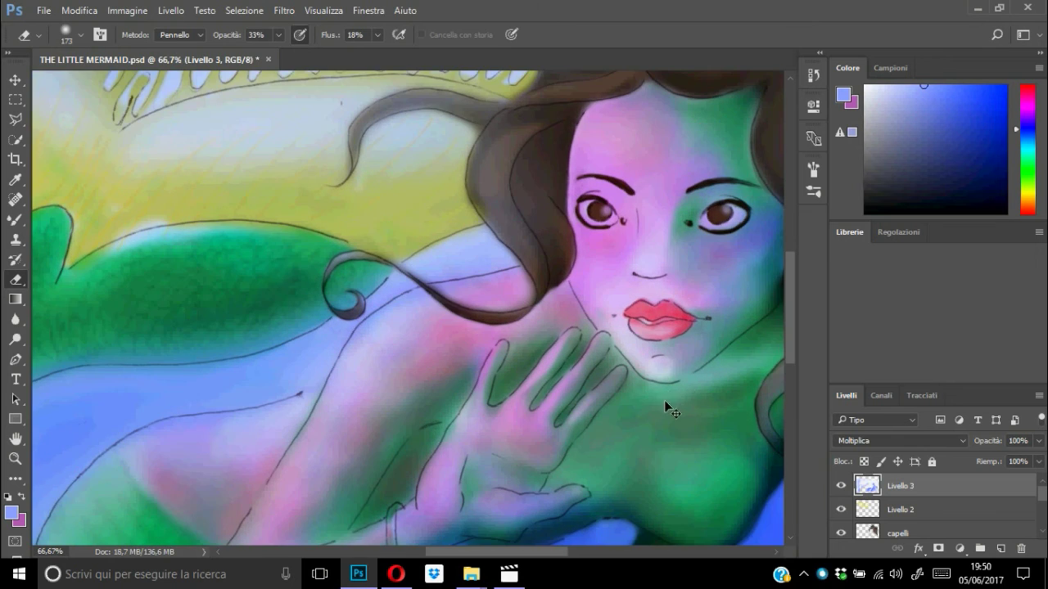
pyautogui.hotkey('ctrl', '-')
pyautogui.hotkey('ctrl', '-')
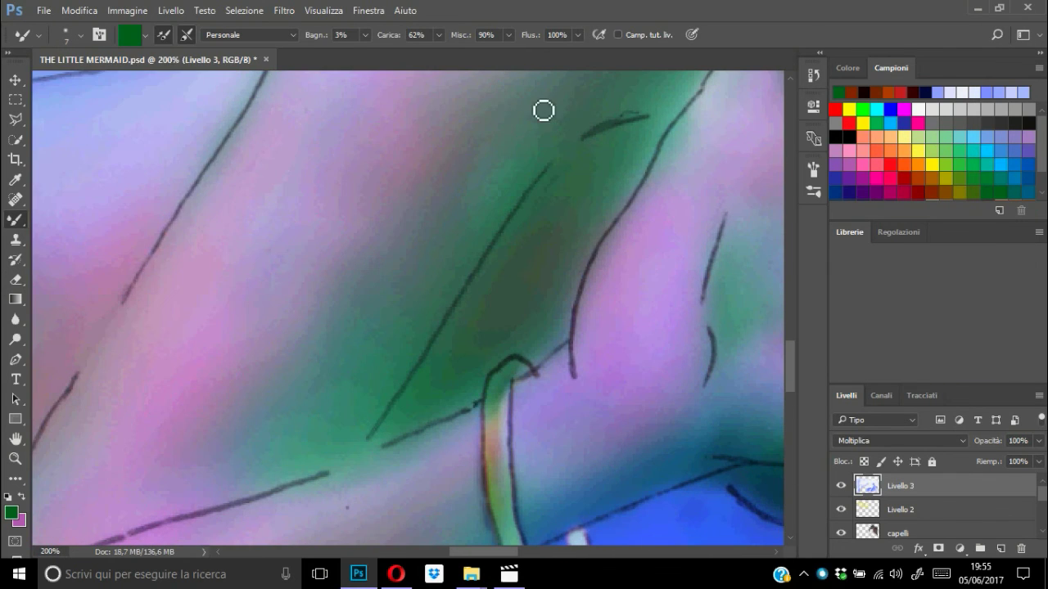
# Paint dark and lighter green shading on the body with the Mixer Brush at sizes 28 and 12.
pyautogui.click(80, 34)
pyautogui.click(64, 182)
pyautogui.moveTo(598, 151)
pyautogui.mouseDown()
pyautogui.moveTo(544, 225)
pyautogui.moveTo(639, 151)
pyautogui.moveTo(551, 355)
pyautogui.moveTo(435, 435)
pyautogui.moveTo(461, 394)
pyautogui.moveTo(442, 385)
pyautogui.moveTo(463, 335)
pyautogui.moveTo(571, 335)
pyautogui.moveTo(519, 305)
pyautogui.moveTo(644, 145)
pyautogui.moveTo(486, 391)
pyautogui.moveTo(457, 403)
pyautogui.moveTo(573, 346)
pyautogui.moveTo(449, 355)
pyautogui.moveTo(646, 140)
pyautogui.moveTo(624, 198)
pyautogui.mouseUp()
pyautogui.click(847, 67)
pyautogui.click(1006, 158)
pyautogui.click(79, 34)
pyautogui.click(37, 182)
# Set up a size 134, low-opacity Eraser to tidy the green edges.
pyautogui.press('e')
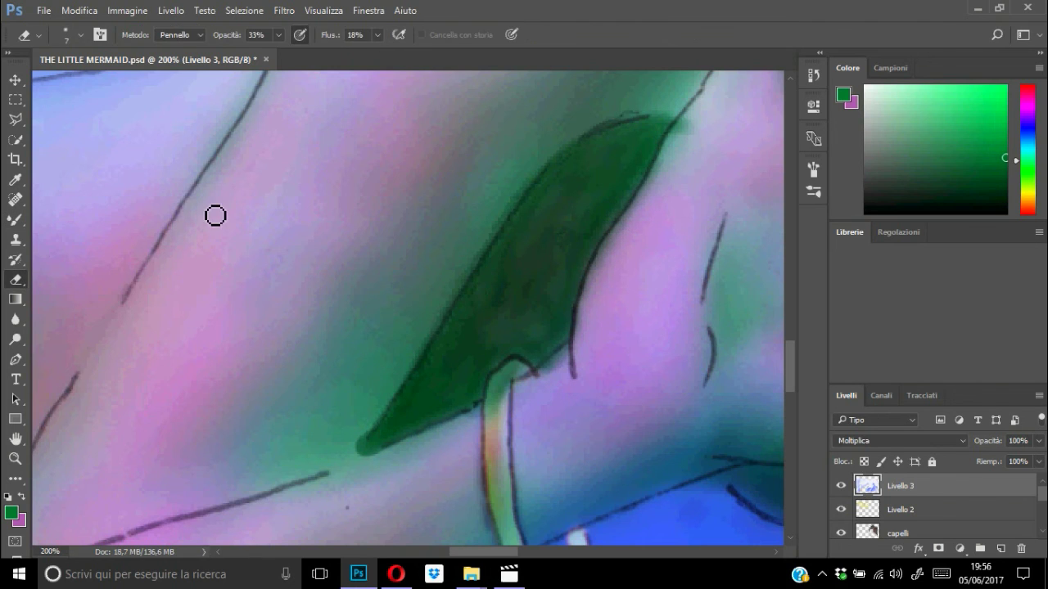
pyautogui.press('0')
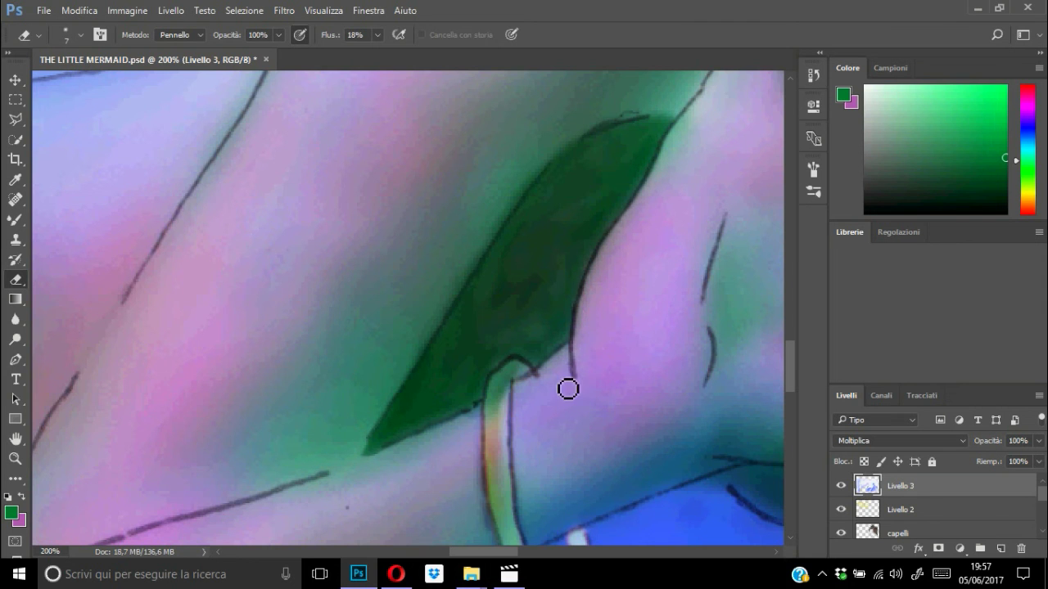
pyautogui.hotkey('ctrl', '-')
pyautogui.hotkey('ctrl', '-')
pyautogui.hotkey('ctrl', '-')
pyautogui.hotkey('ctrl', '-')
pyautogui.click(66, 34)
pyautogui.moveTo(171, 89); pyautogui.dragTo(197, 88)
pyautogui.moveTo(278, 34); pyautogui.dragTo(231, 55)
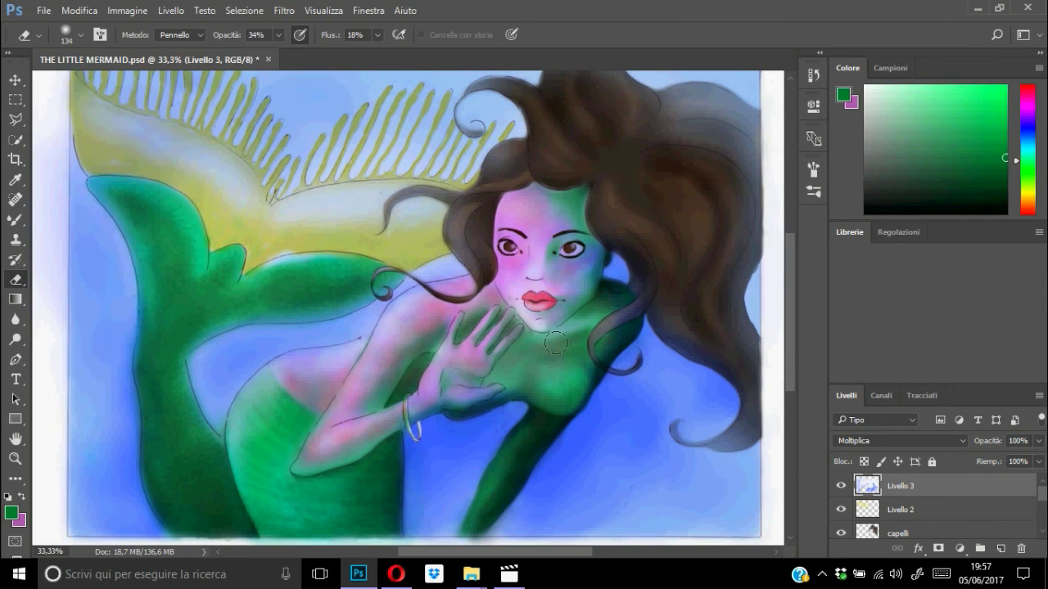
# At 100% zoom, blend a lighter green under the eye with the Mixer Brush.
pyautogui.hotkey('ctrl', '-')
pyautogui.hotkey('ctrl', '+')
pyautogui.press('b')
pyautogui.hotkey('ctrl', '+')
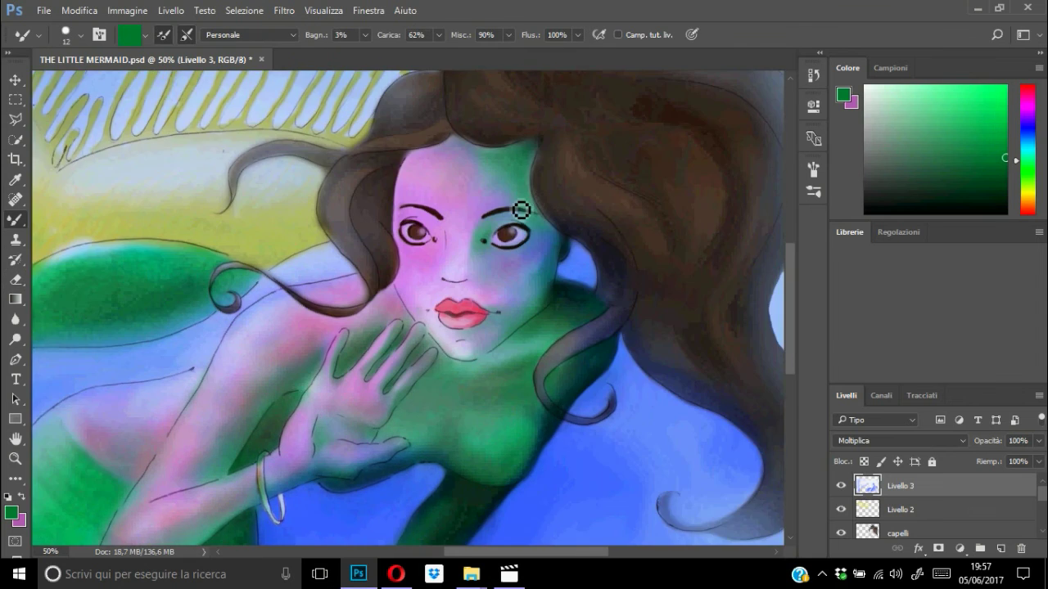
pyautogui.hotkey('ctrl', '+')
pyautogui.hotkey('ctrl', '+')
pyautogui.moveTo(913, 116)
pyautogui.mouseDown()
pyautogui.moveTo(963, 135)
pyautogui.moveTo(930, 145)
pyautogui.moveTo(925, 123)
pyautogui.mouseUp()
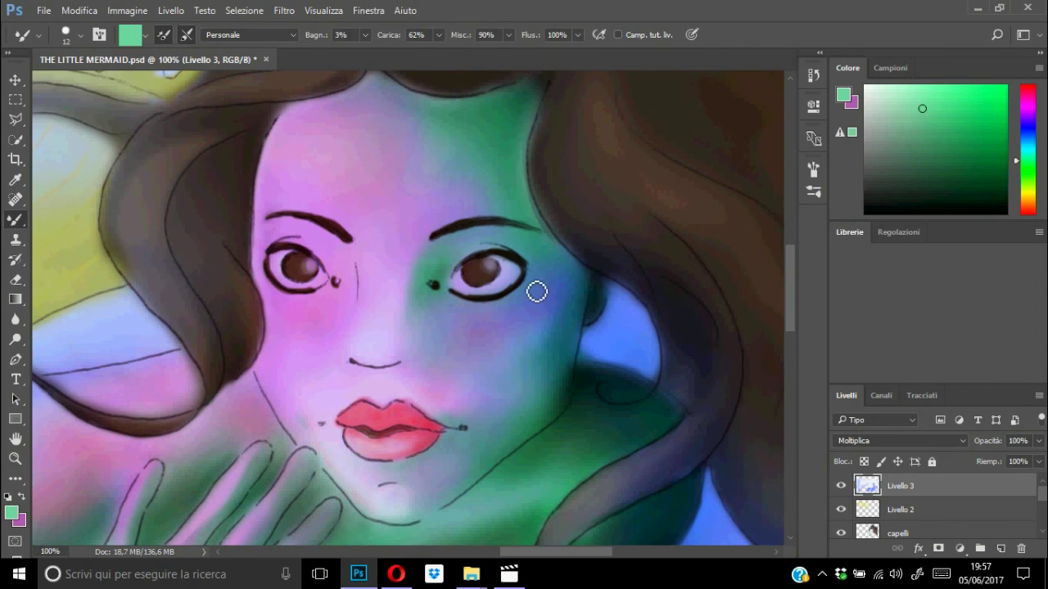
pyautogui.moveTo(451, 307); pyautogui.dragTo(519, 307)
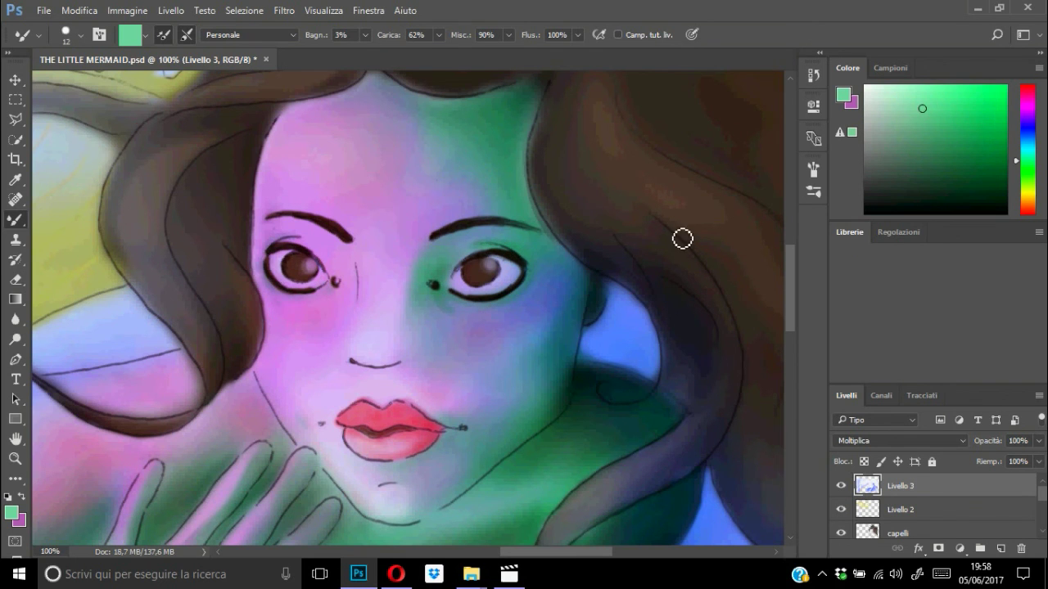
# Switch back to the Eraser and zoom out to 25%.
pyautogui.scroll(-3, 683, 245)
pyautogui.press('e')
pyautogui.scroll(2, 690, 246)
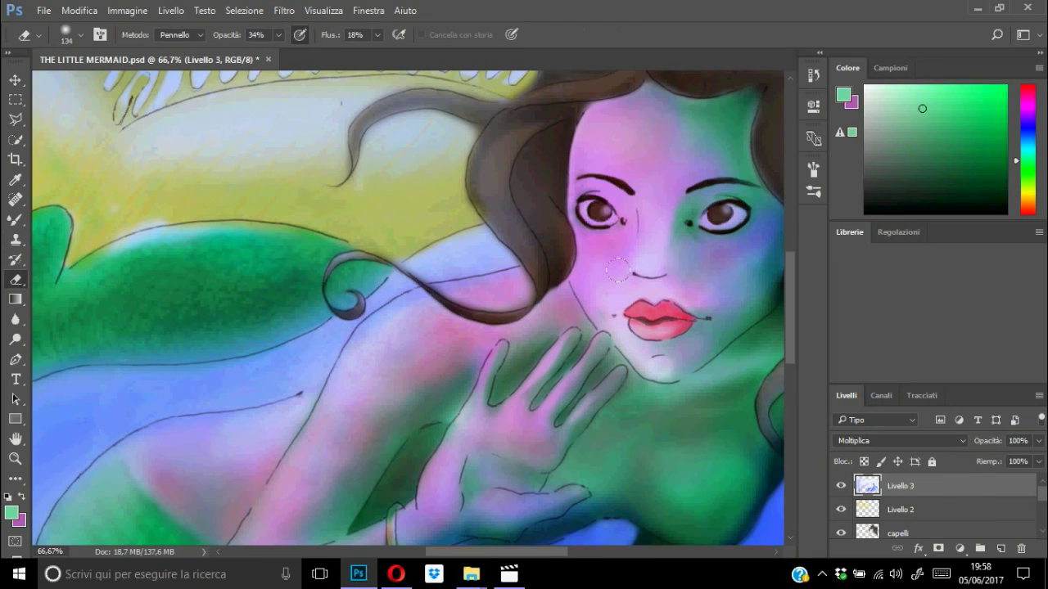
pyautogui.scroll(-2, 743, 303)
pyautogui.scroll(-1, 701, 328)
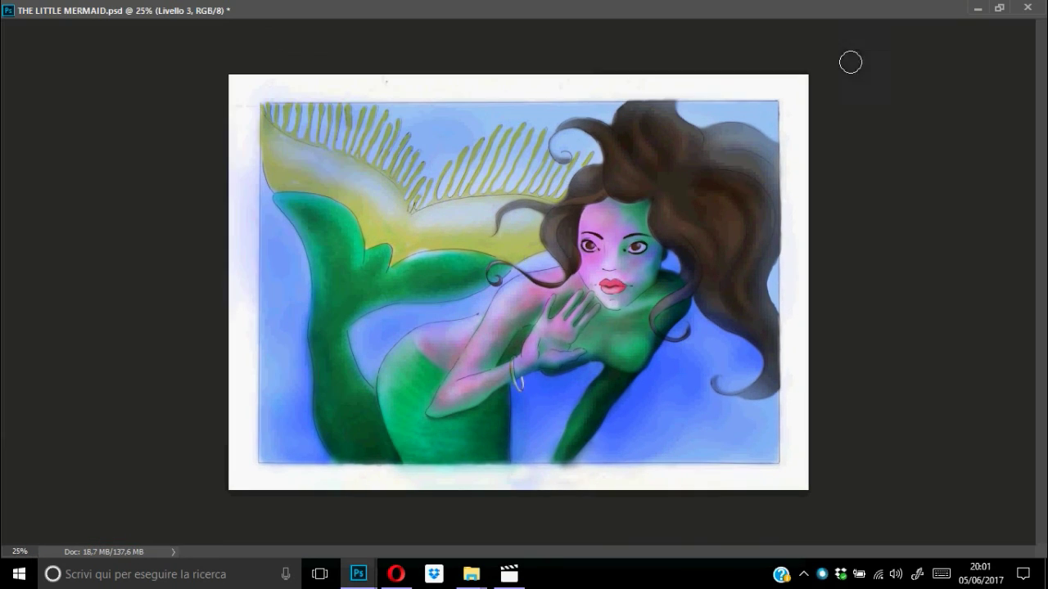
# Zoom slightly to view the finished mermaid illustration in full-screen mode.
pyautogui.scroll(1, 518, 256)
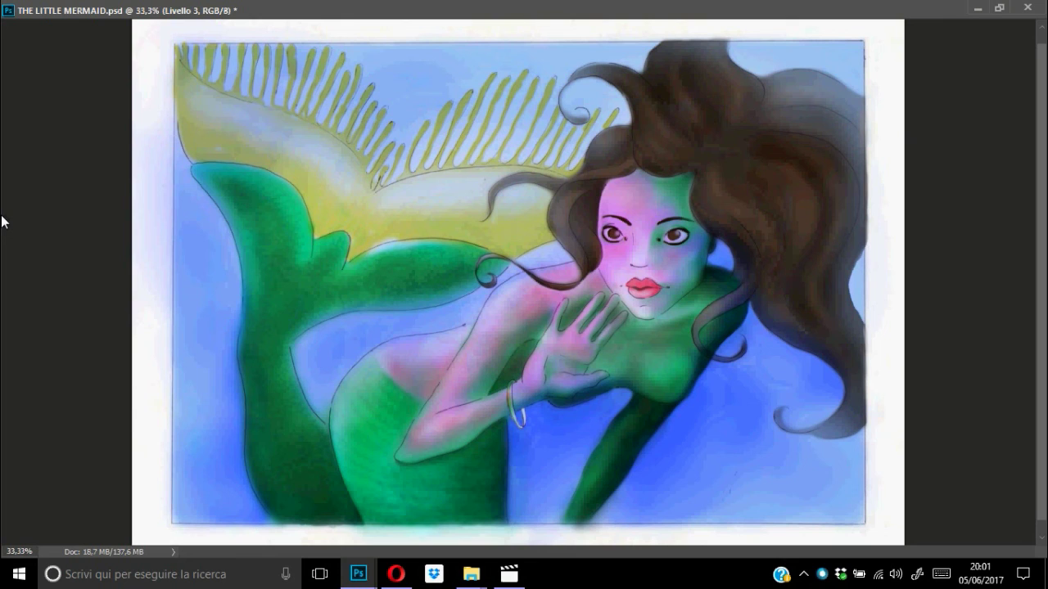